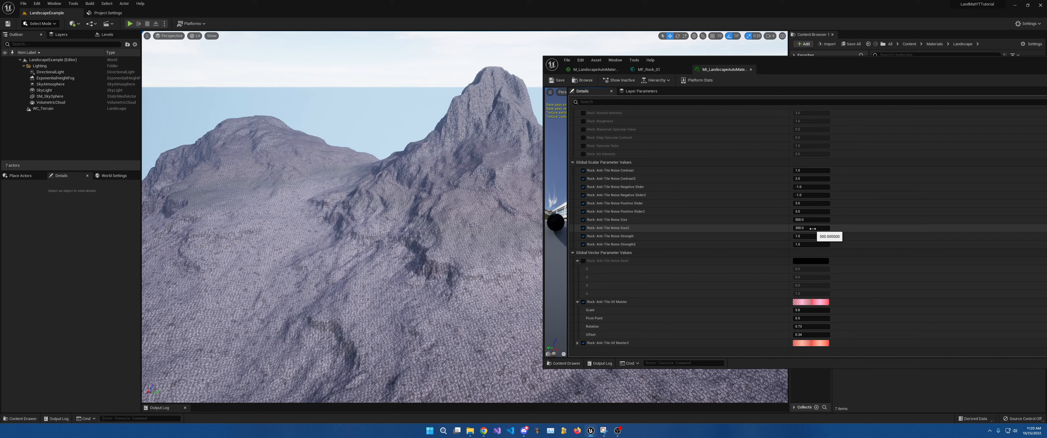
Examine the rock's anti-tile noise parameters and the expanded Rock: Anti-Tile UV Master2 values in the landscape material instance.
scroll(808, 232, "down", 2)
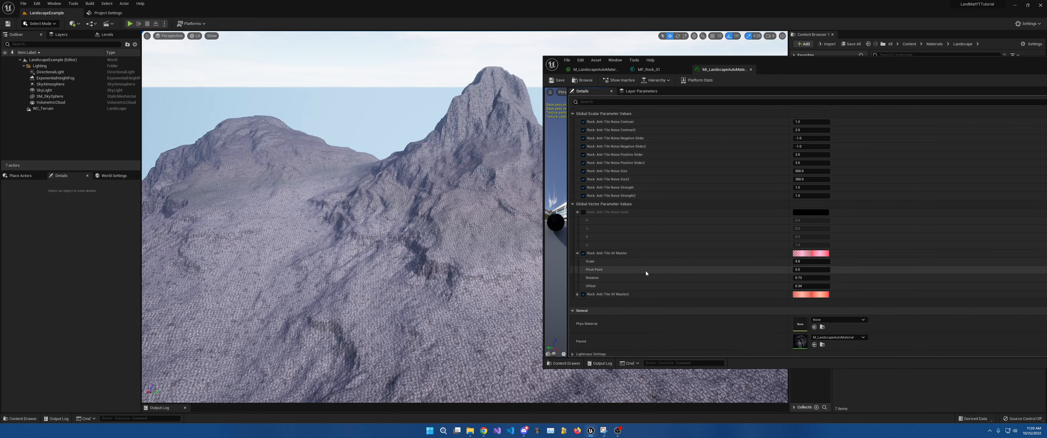
left_click(577, 294)
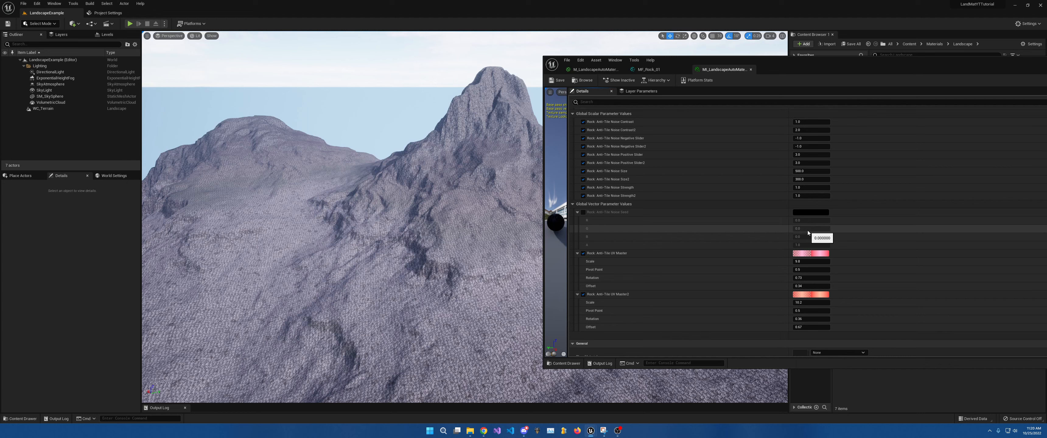
scroll(729, 176, "up", 10)
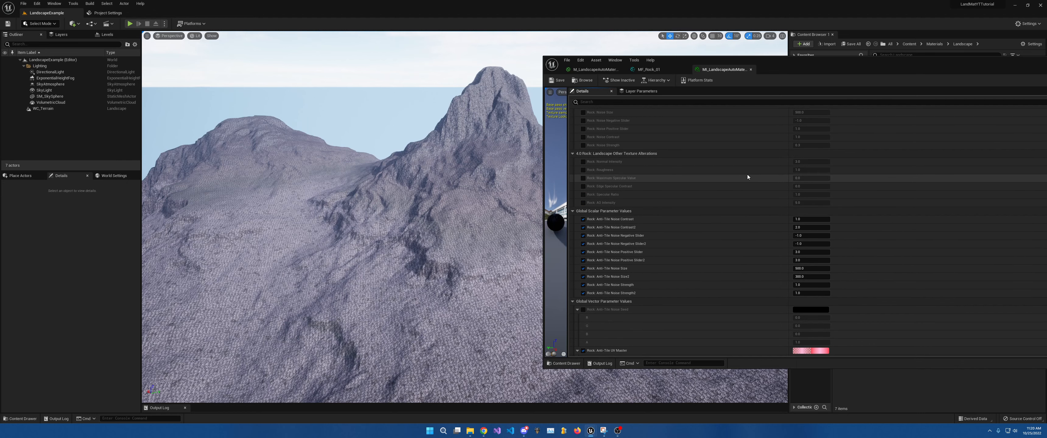
scroll(784, 172, "up", 6)
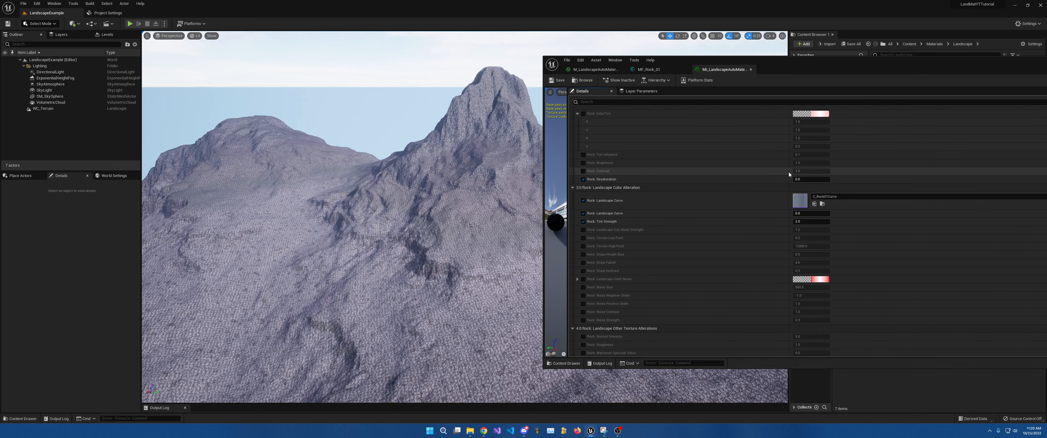
Locate the assigned Rock: Landscape Curve asset, open C_Rock01Curve in the curve editor and examine its color curves.
left_click(822, 204)
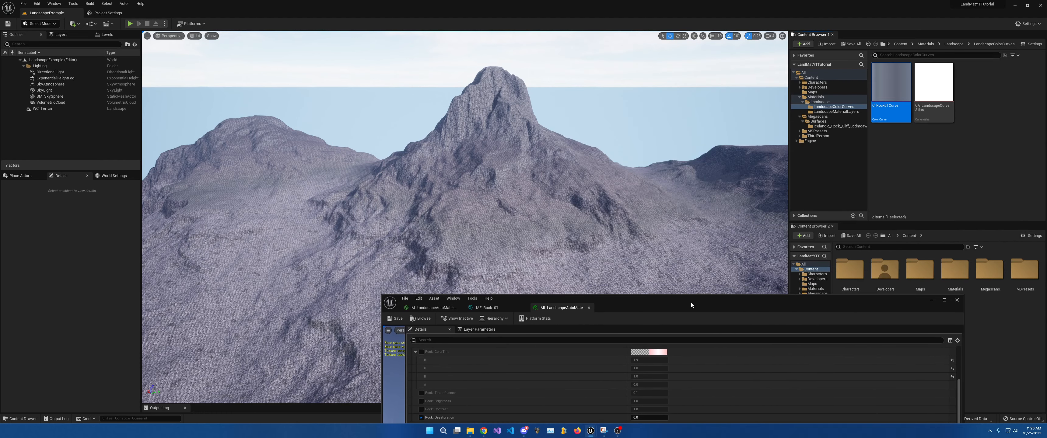
double_click(899, 106)
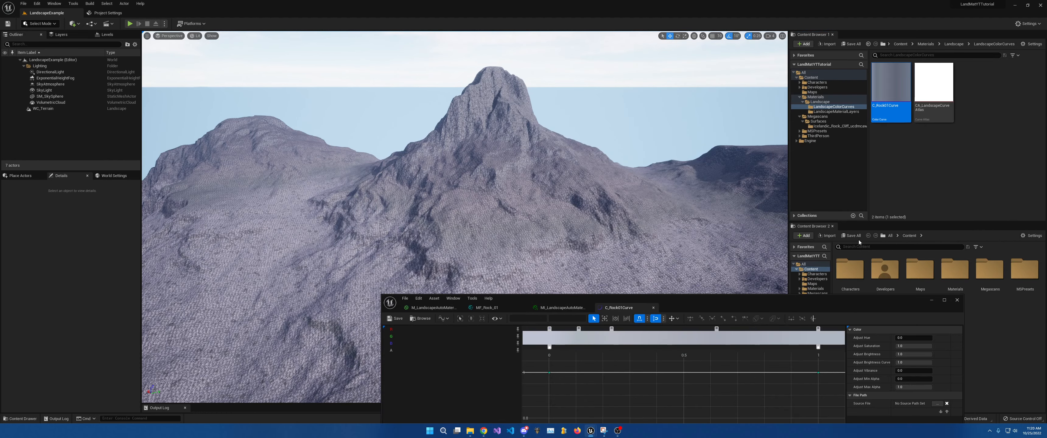
left_click_drag(750, 298, 800, 87)
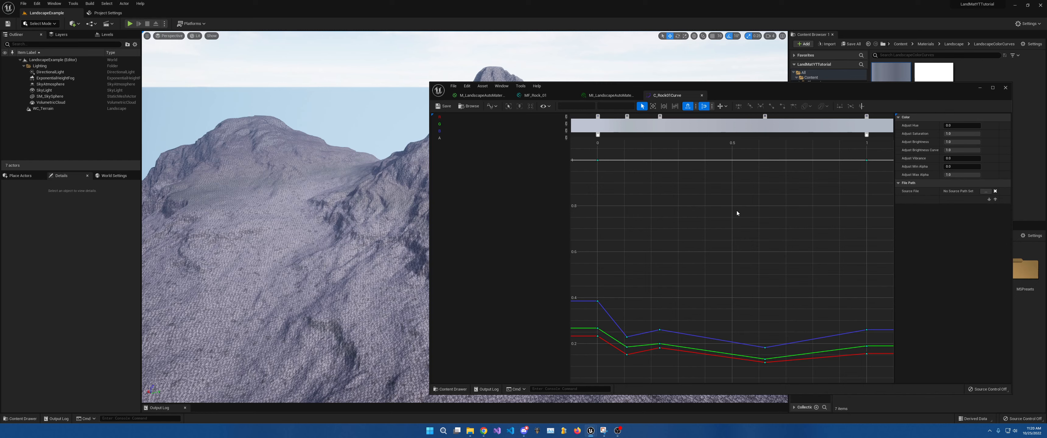
scroll(726, 212, "up", 1)
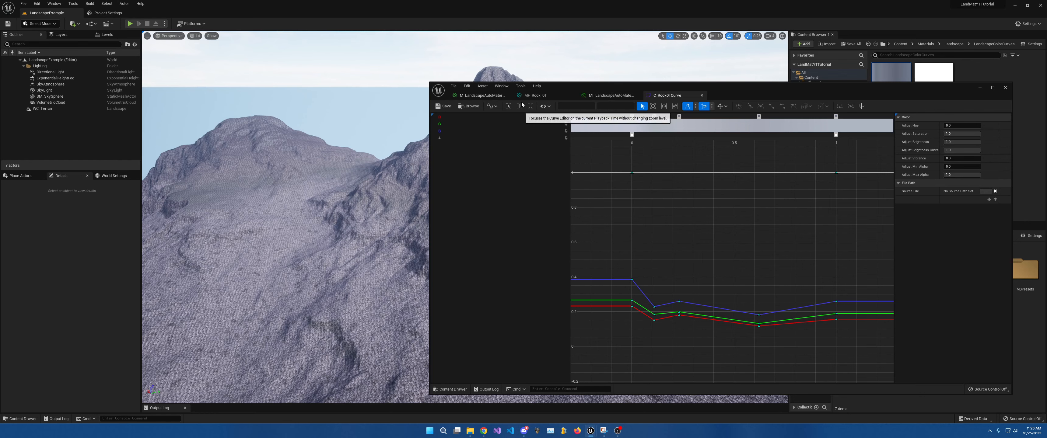
Return to the landscape material instance and try Rock: Tint Strength at 3 before setting it to 2.3.
left_click(491, 99)
left_click(535, 97)
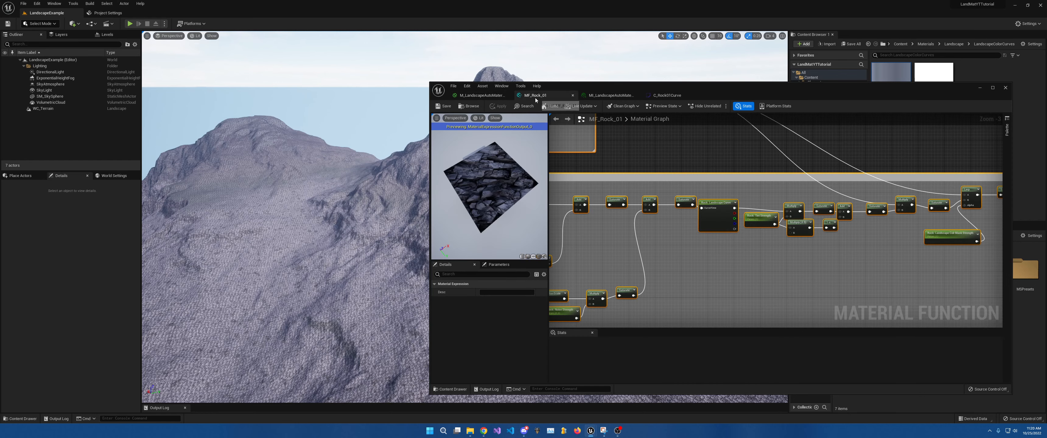
left_click(592, 95)
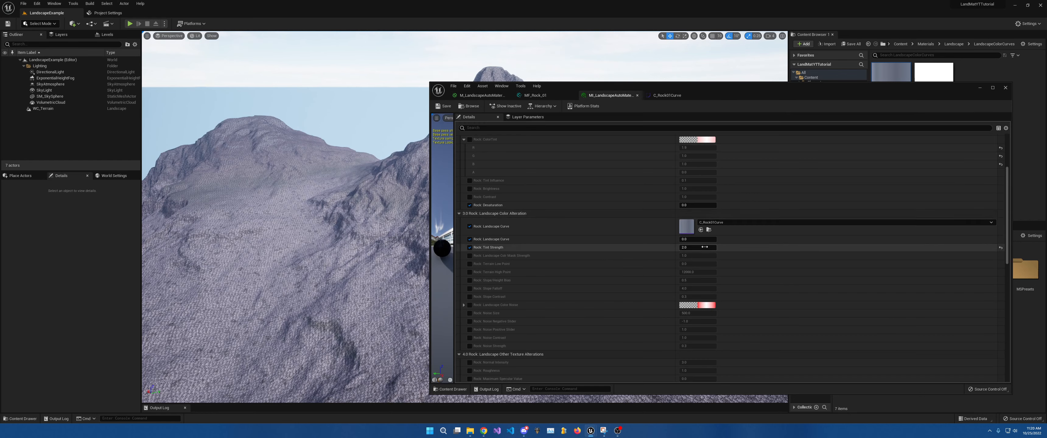
left_click(691, 248)
type("3")
key("Return")
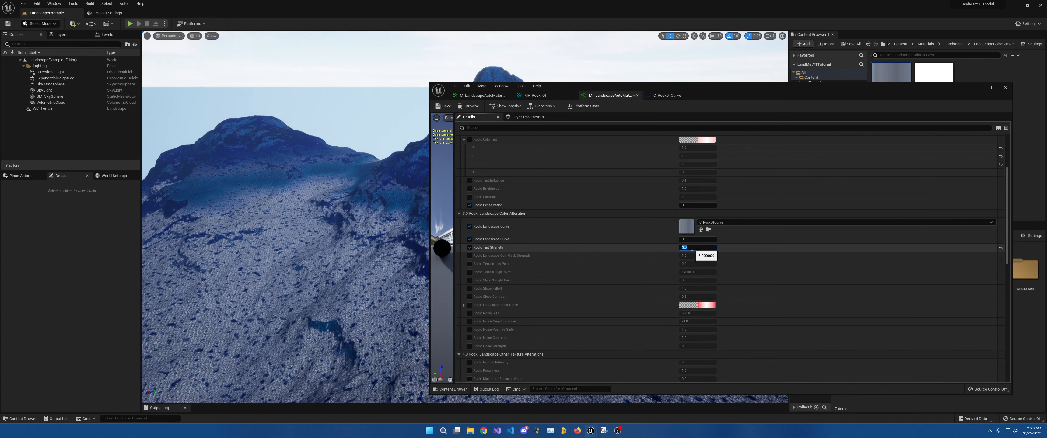
type("2.3")
key("Return")
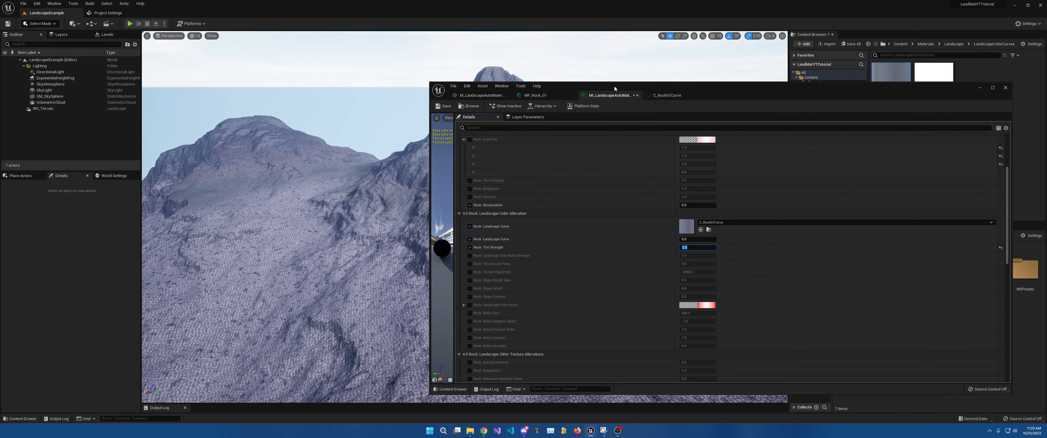
Move the material editor window aside and examine the tinted mountain terrain from several angles in the level viewport.
left_click_drag(614, 86, 840, 155)
right_click_drag(587, 178, 678, 209)
right_click_drag(587, 178, 552, 167)
key("w")
key("s")
right_click_drag(777, 146, 734, 129)
key("s")
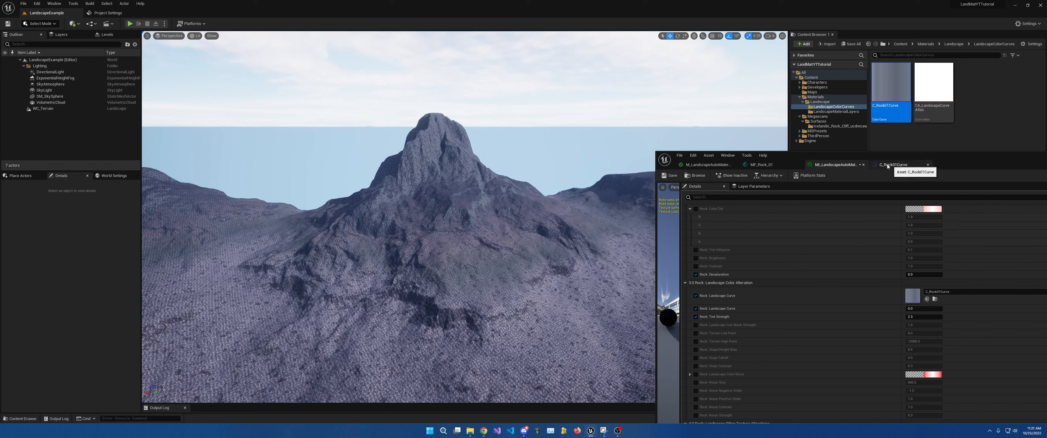
Open the MF_Rock_01 material graph and search its node list for "worldb", adding no node.
left_click(760, 165)
right_click_drag(866, 215, 920, 286)
right_click(920, 288)
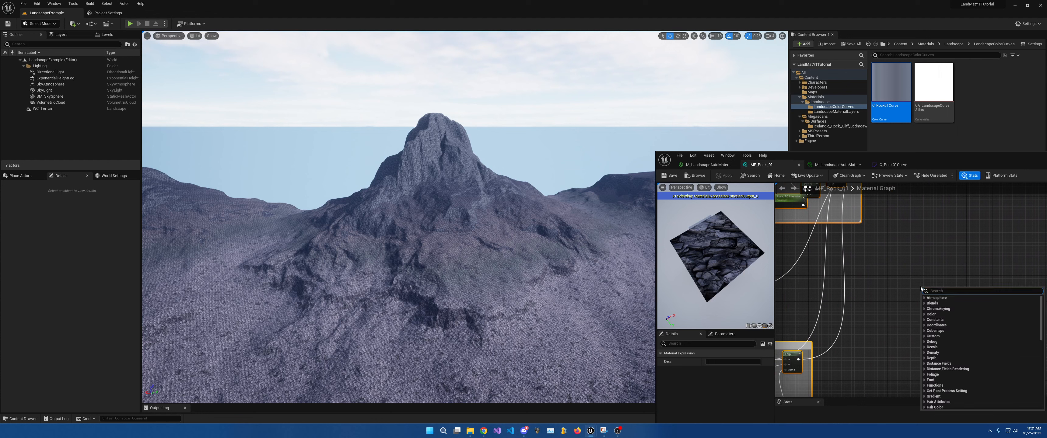
type("world")
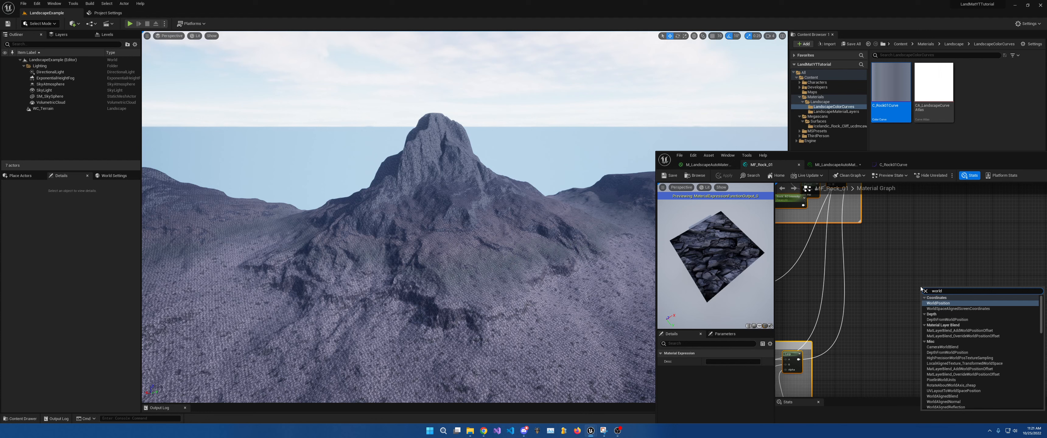
type("b")
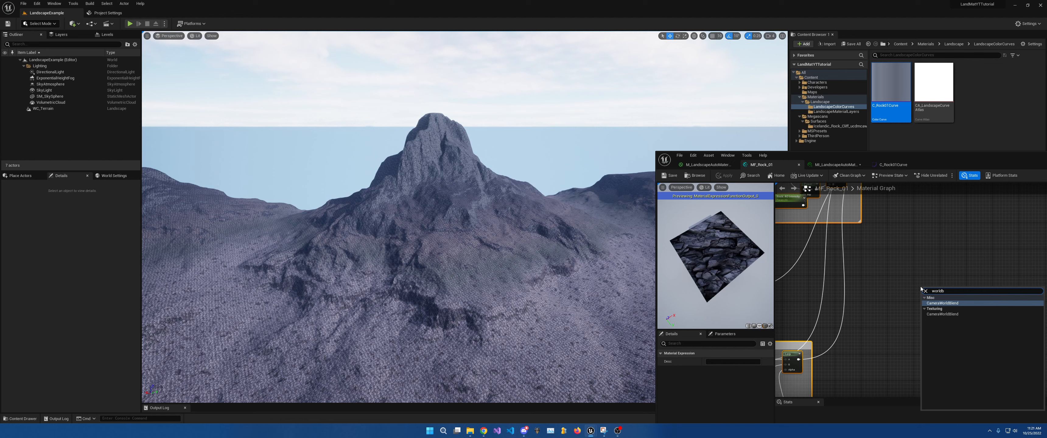
key("BackSpace")
key("BackSpace")
key("BackSpace")
key("BackSpace")
key("BackSpace")
key("BackSpace")
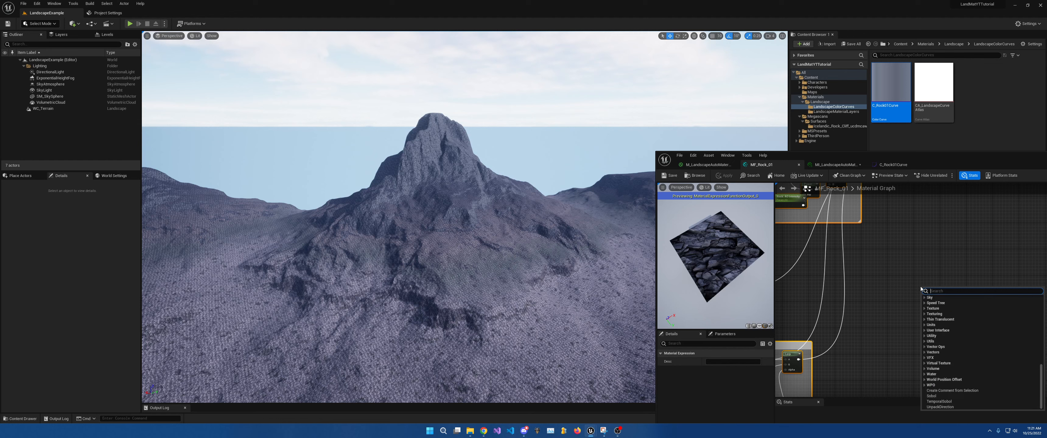
left_click(899, 267)
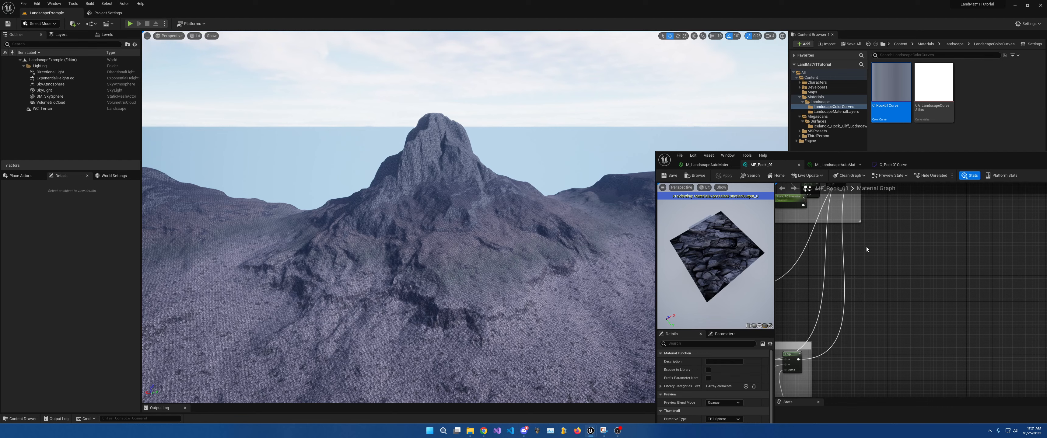
right_click_drag(866, 247, 945, 348)
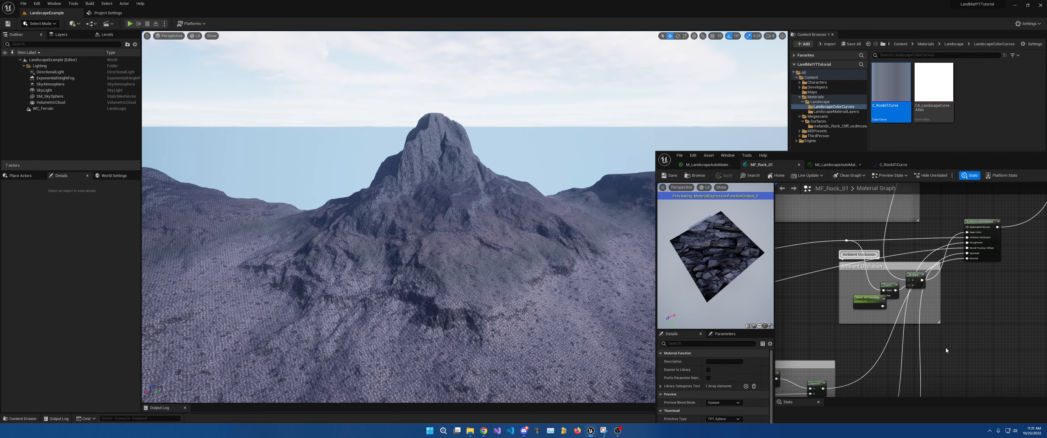
right_click_drag(961, 302, 958, 364)
right_click(957, 364)
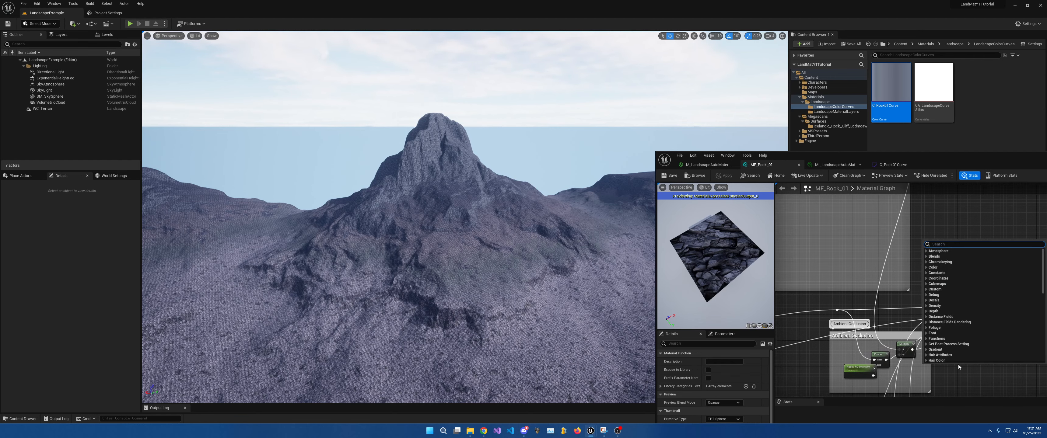
type("alignmen")
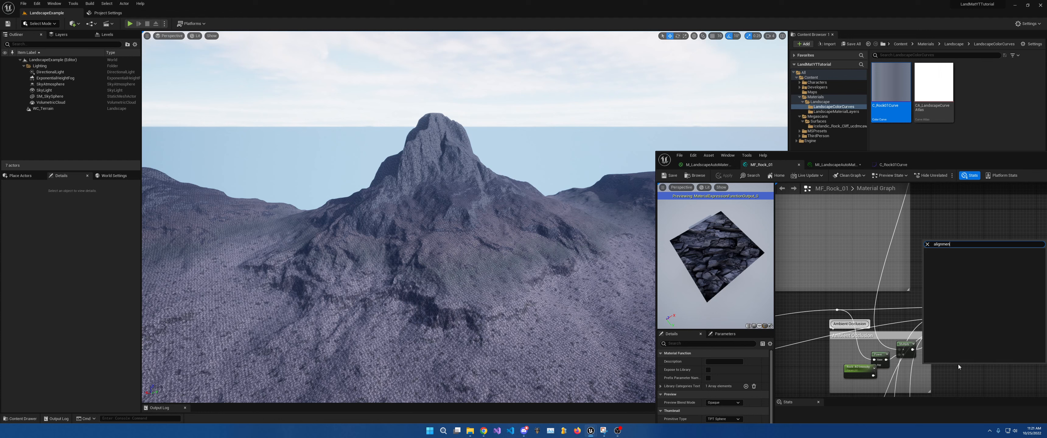
key("BackSpace")
key("BackSpace")
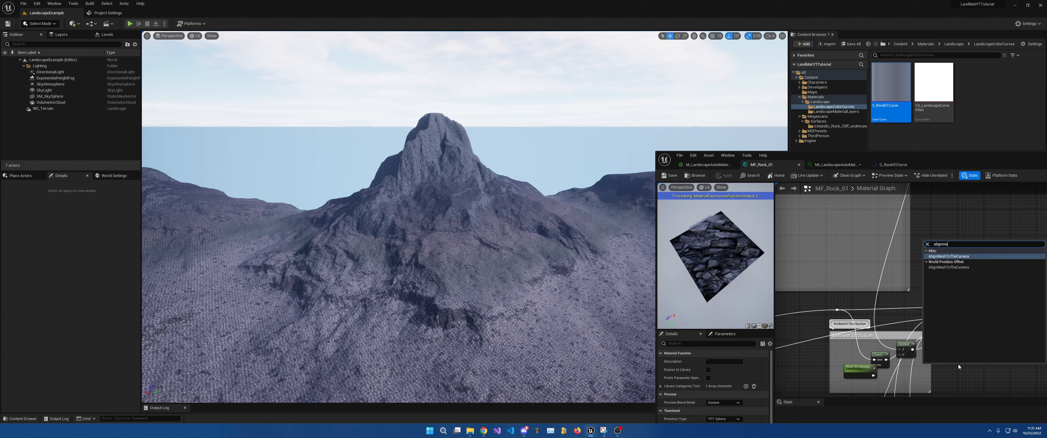
key("BackSpace")
key("BackSpace")
key("BackSpace")
key("BackSpace")
key("BackSpace")
key("BackSpace")
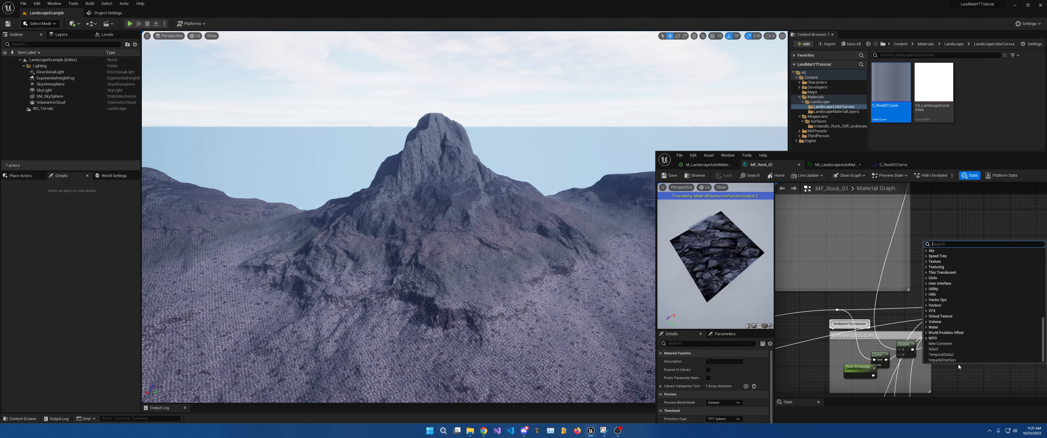
left_click(931, 212)
right_click_drag(452, 284, 471, 266)
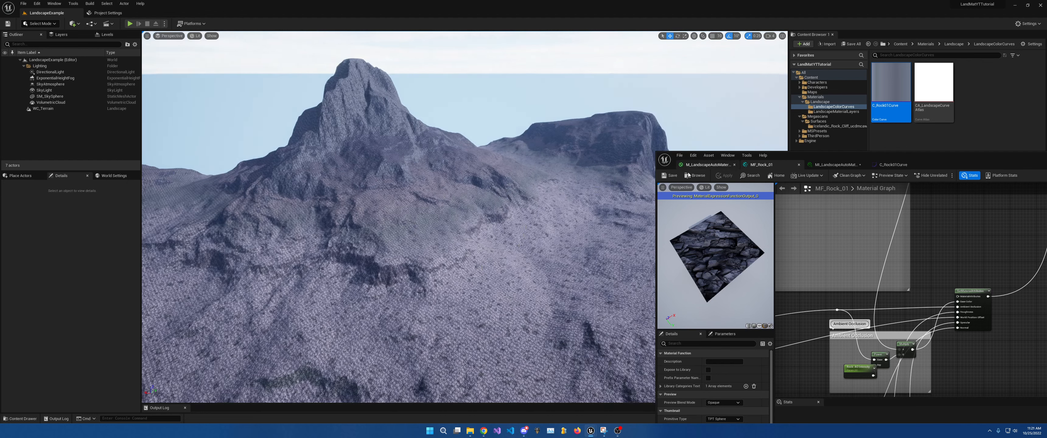
mouse_move(720, 263)
left_mouse_down()
mouse_move(718, 232)
mouse_move(723, 264)
left_mouse_up()
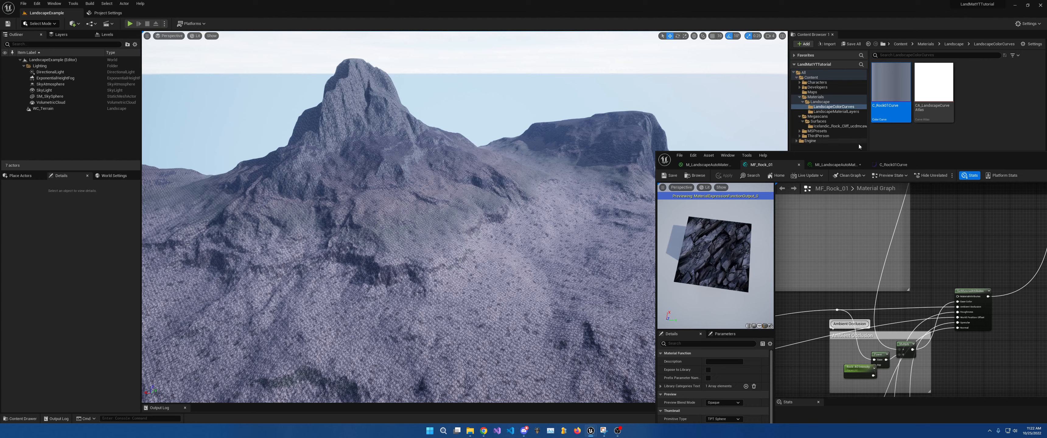
Maximize the MF_Rock_01 editor and examine the upper and lower node networks feeding their SetMaterialAttributes nodes.
left_click_drag(853, 157, 511, 2)
right_click_drag(513, 95, 725, 142)
scroll(724, 141, "down", 5)
right_click_drag(605, 149, 720, 132)
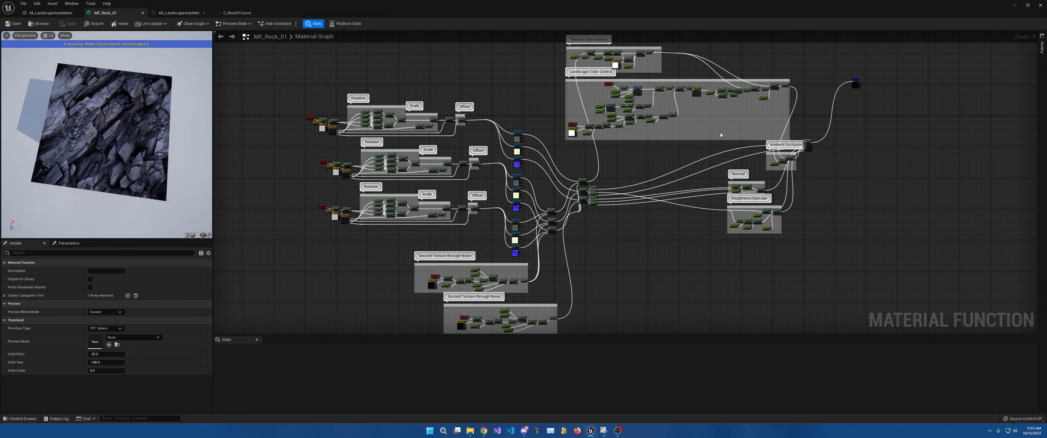
right_click_drag(692, 107, 730, 334)
right_click_drag(722, 423, 696, 385)
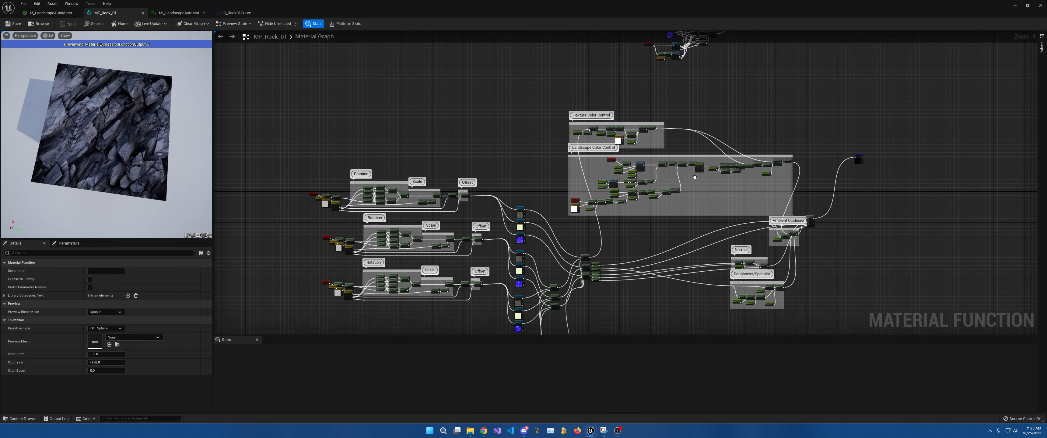
right_click_drag(695, 179, 690, 355)
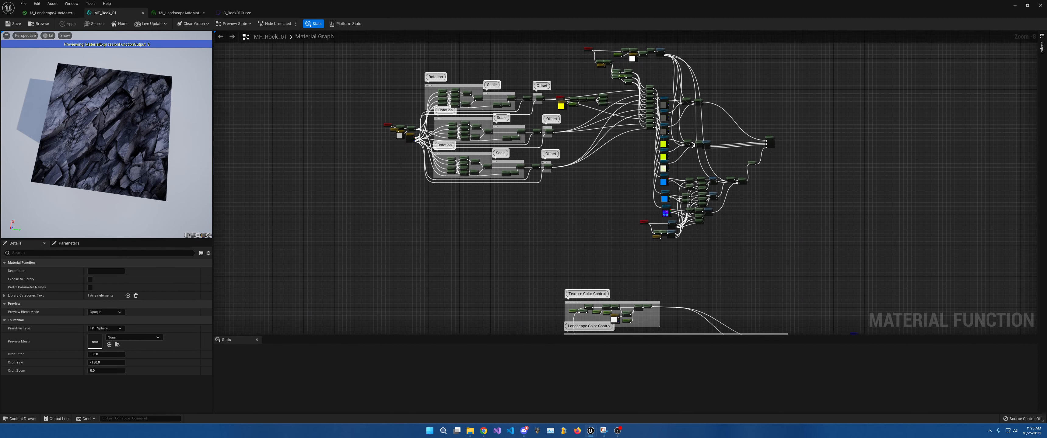
right_click_drag(702, 252, 693, 102)
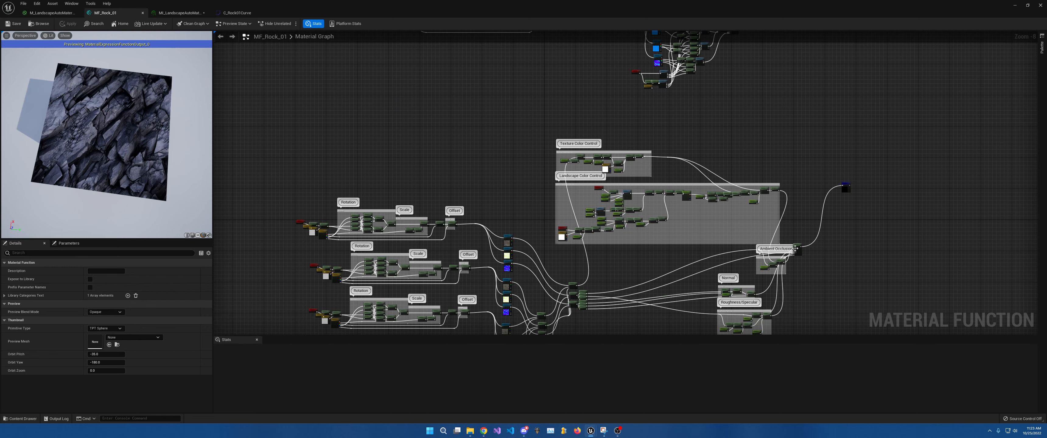
right_click_drag(794, 249, 730, 373)
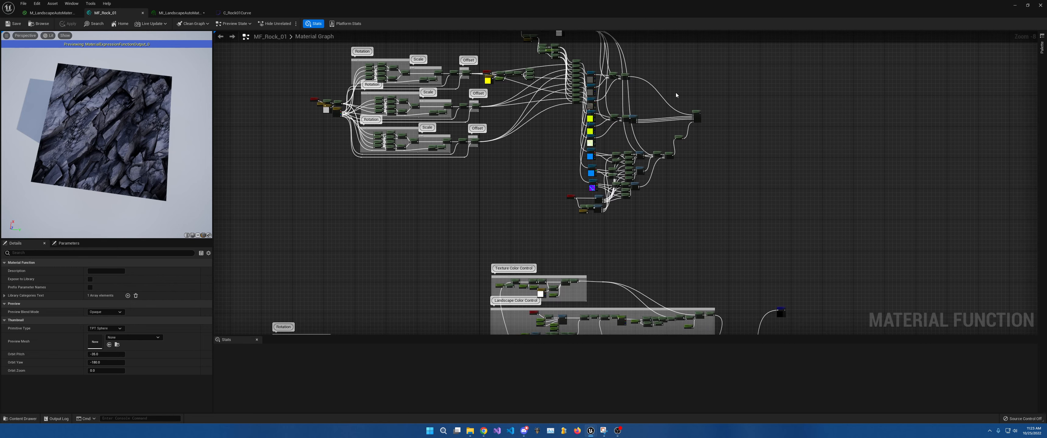
right_click_drag(688, 146, 731, 281)
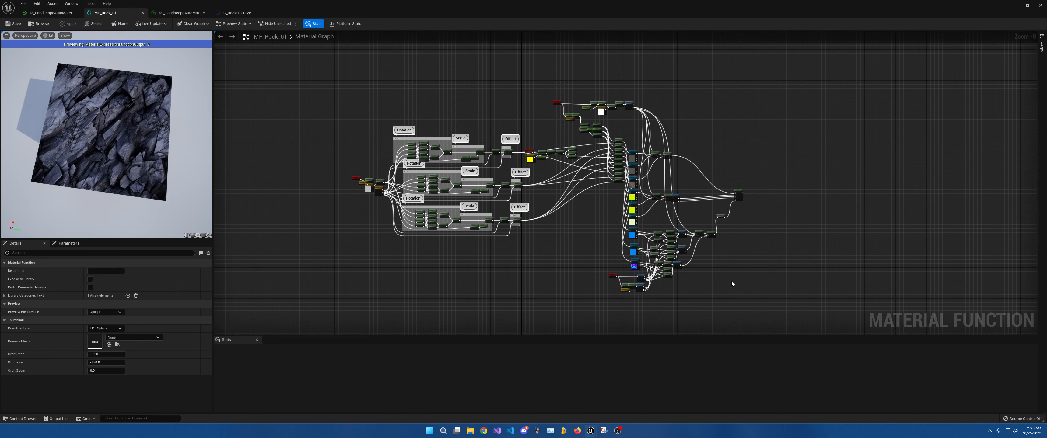
Move the upper network's SetMaterialAttributes node beside the Output Result node, connect it to that output and inspect the preview.
right_click_drag(759, 226, 581, 117)
scroll(566, 89, "up", 2)
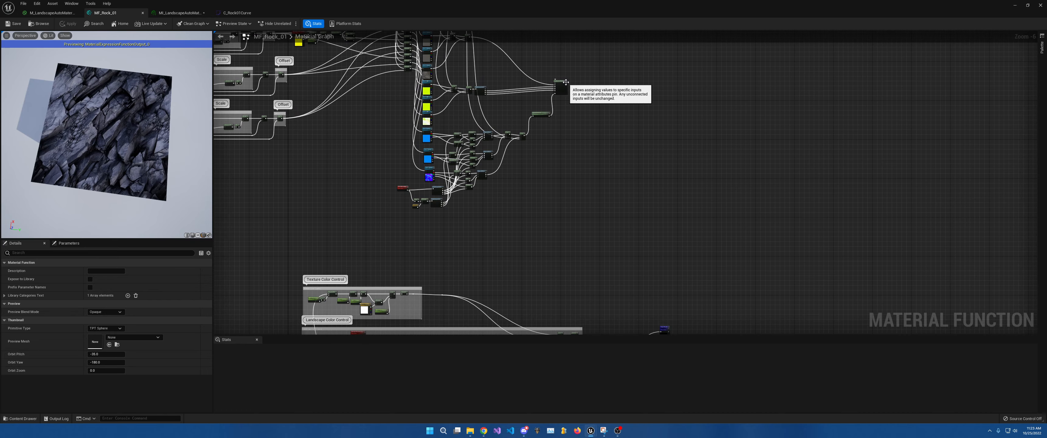
left_click_drag(566, 84, 624, 281)
scroll(624, 281, "up", 5)
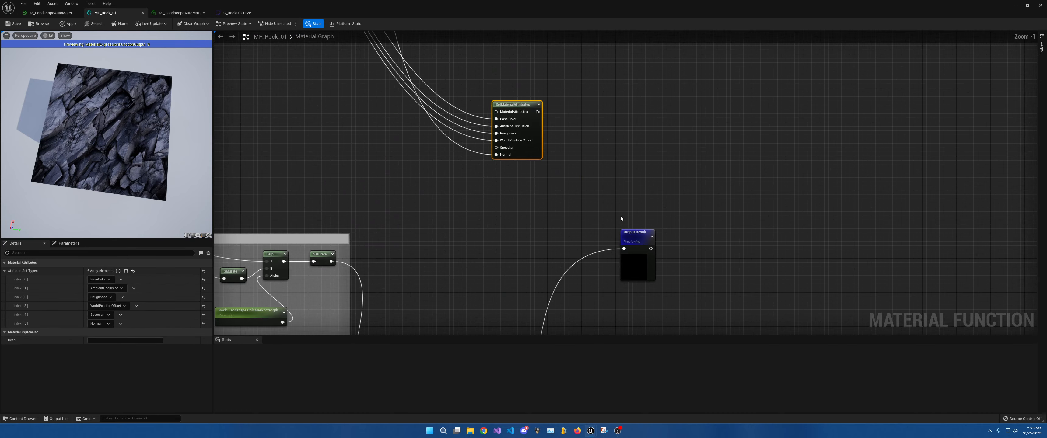
left_click_drag(537, 111, 624, 249)
mouse_move(53, 167)
left_mouse_down()
mouse_move(78, 166)
mouse_move(33, 119)
mouse_move(21, 121)
mouse_move(61, 194)
left_mouse_up()
Reconnect the lower network's SetMaterialAttributes node, beside the Ambient Occlusion group, to the Output Result node.
right_click_drag(447, 160, 445, 4)
scroll(494, 138, "down", 2)
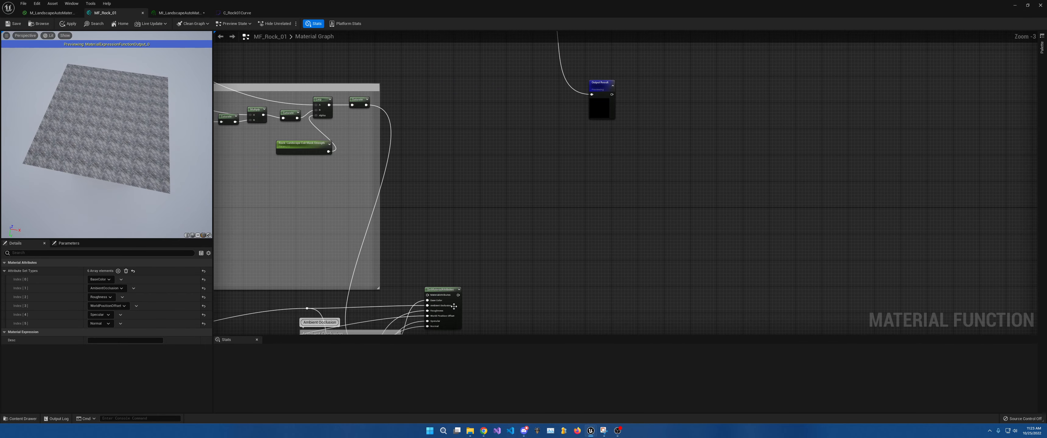
left_click_drag(458, 295, 594, 94)
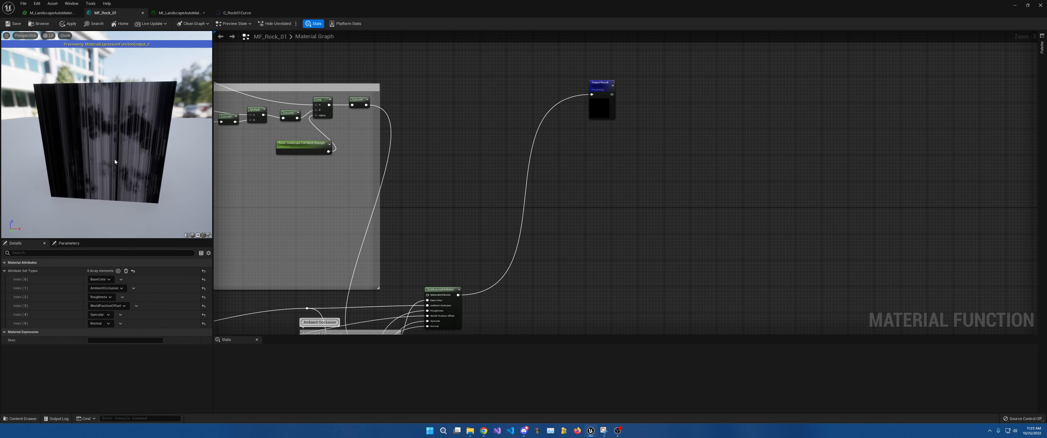
Switch the Output Result back to the upper network's SetMaterialAttributes node and restore the editor to a smaller window over the level.
left_click_drag(115, 161, 90, 163)
left_click_drag(446, 308, 603, 229)
left_click_drag(299, 2, 717, 137)
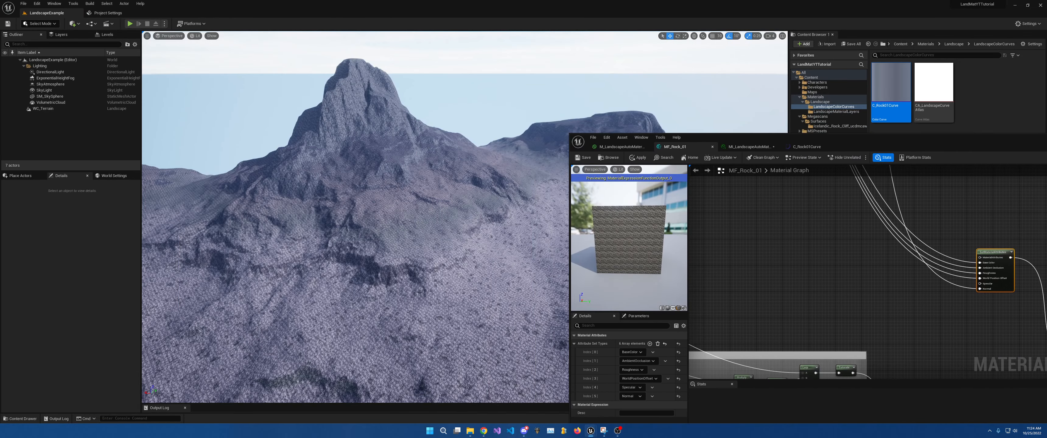
Save the MF_Rock_01 material function and inspect the updated rock texture up close on the landscape's cliff.
right_click_drag(406, 228, 376, 195)
key("w")
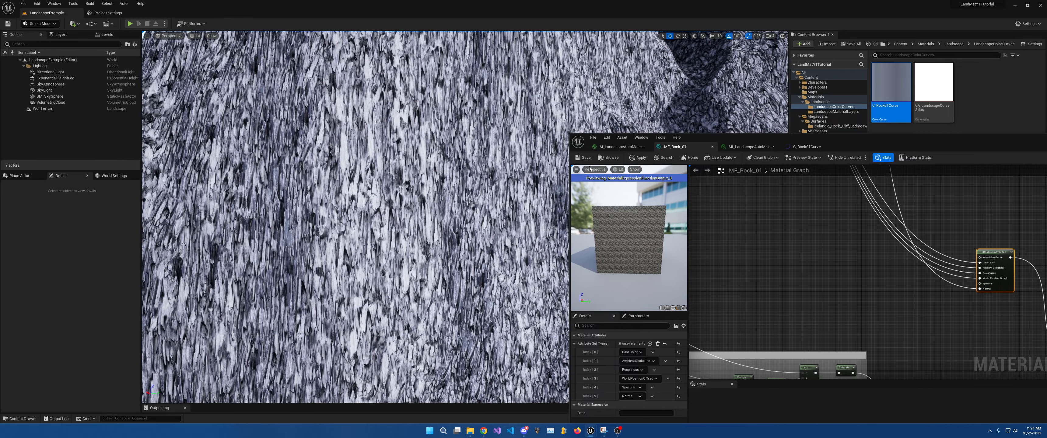
key("ctrl+s")
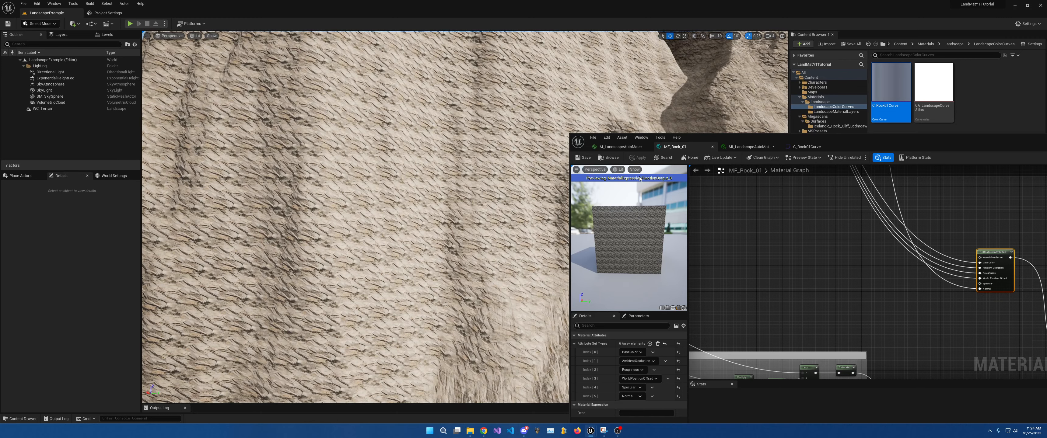
right_click_drag(359, 206, 321, 167)
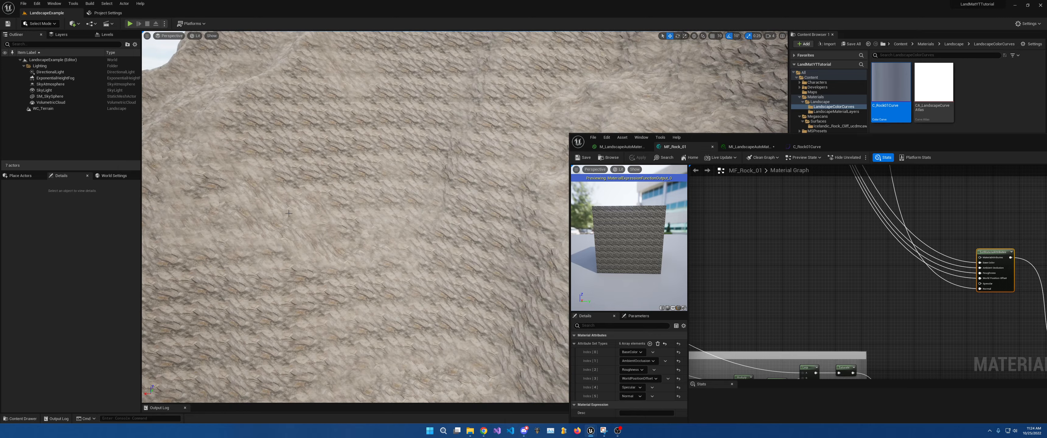
right_click_drag(293, 240, 345, 246)
Close the C_Rock01Curve editor, override TriplanarBlending with 100 in the landscape auto material instance and view the mountain.
left_click(621, 147)
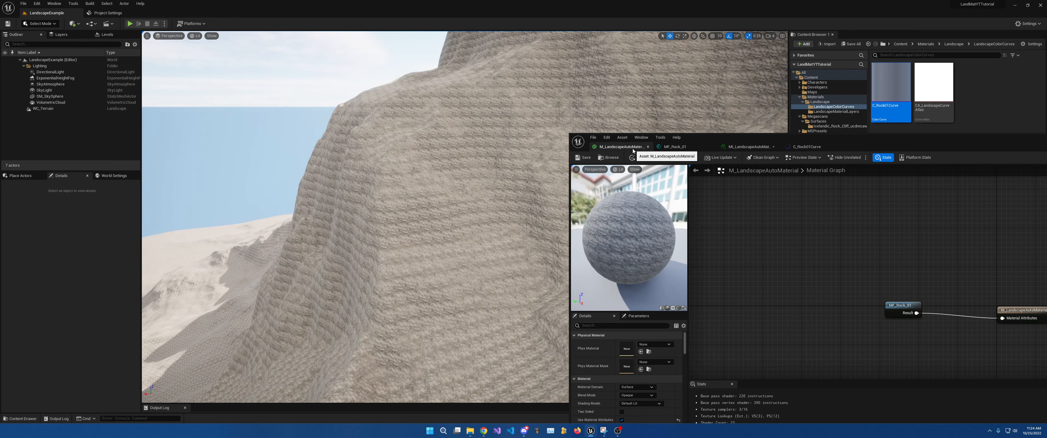
left_click(748, 147)
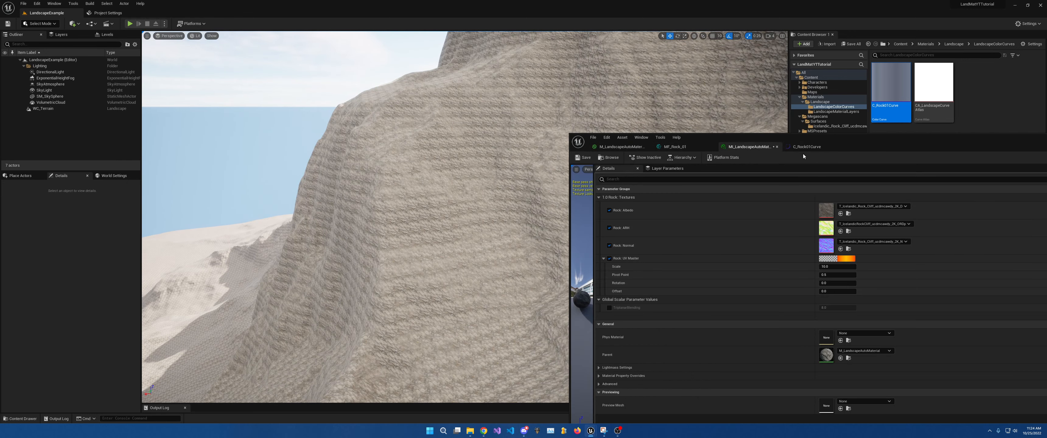
left_click(841, 147)
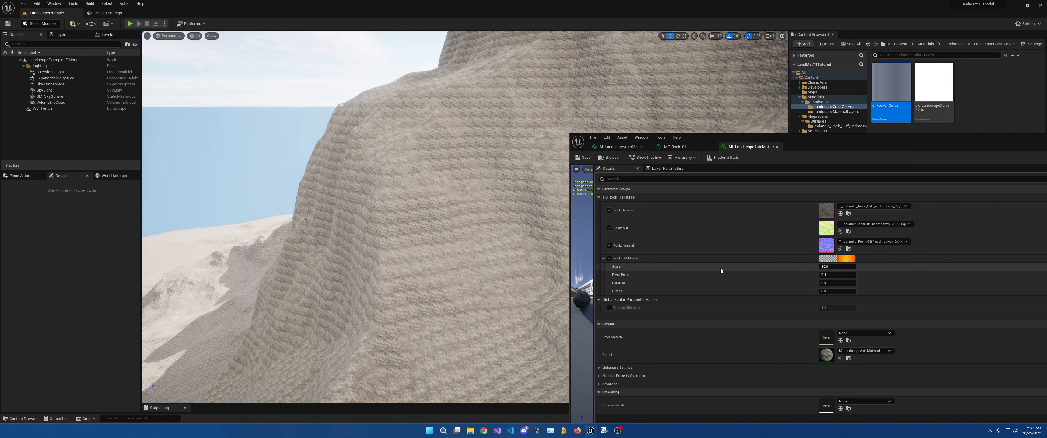
left_click(609, 308)
left_click(839, 307)
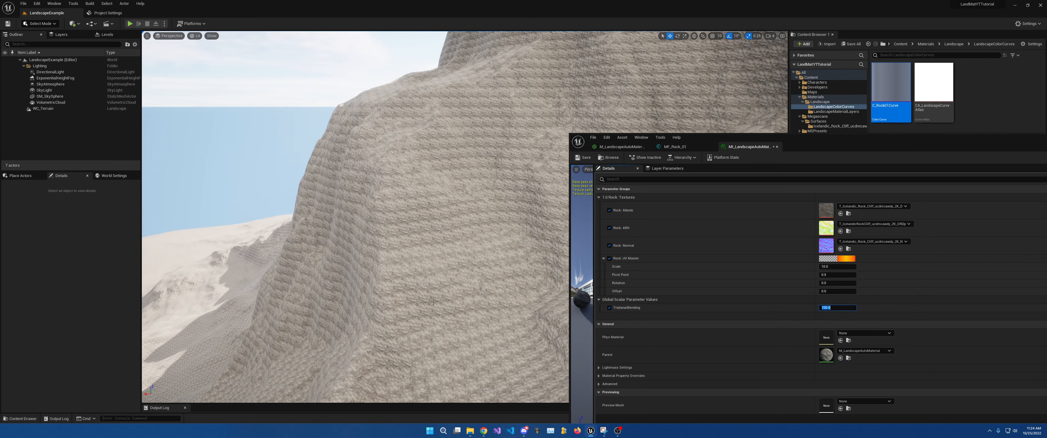
key("s")
right_click_drag(463, 270, 498, 278)
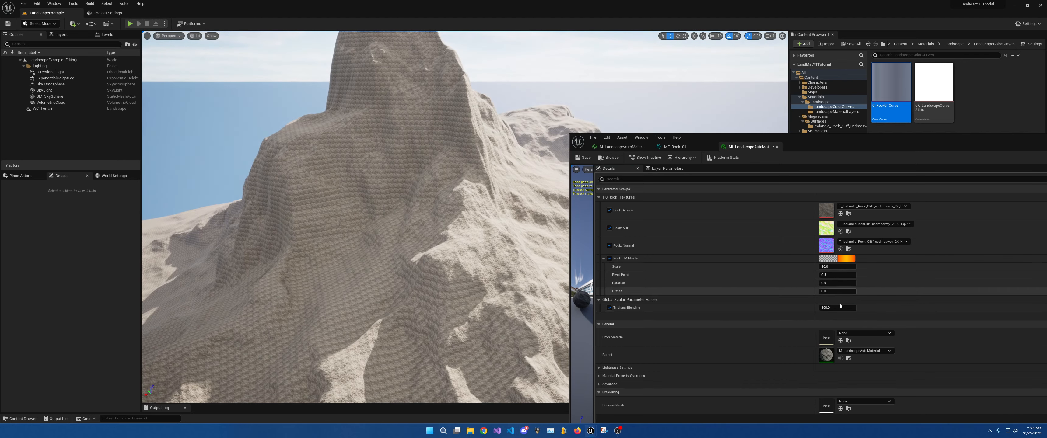
Try a TriplanarBlending value of 200 and inspect its effect on the mountain's cliff.
left_click(829, 307)
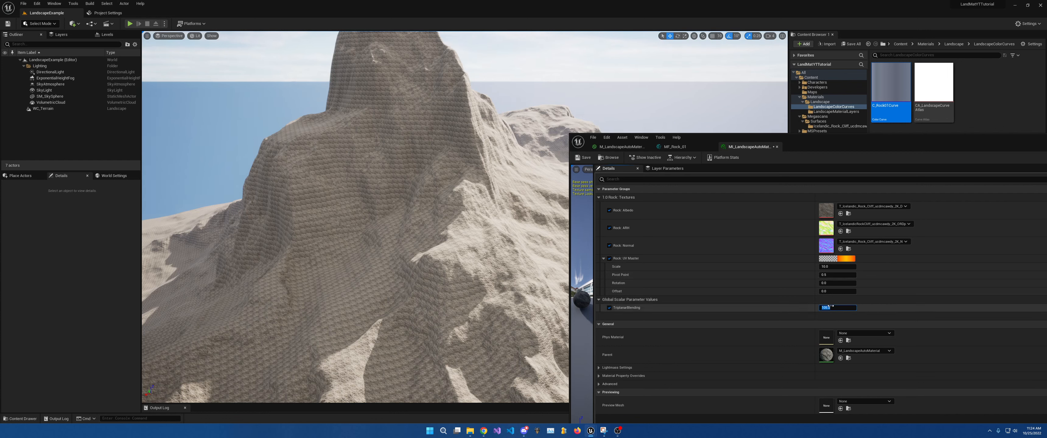
key("Return")
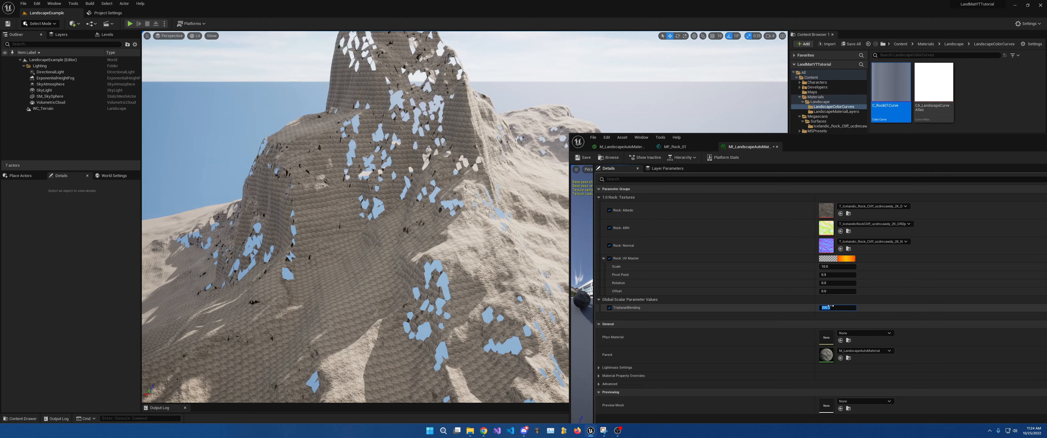
right_click_drag(468, 244, 461, 219)
key("w")
key("w")
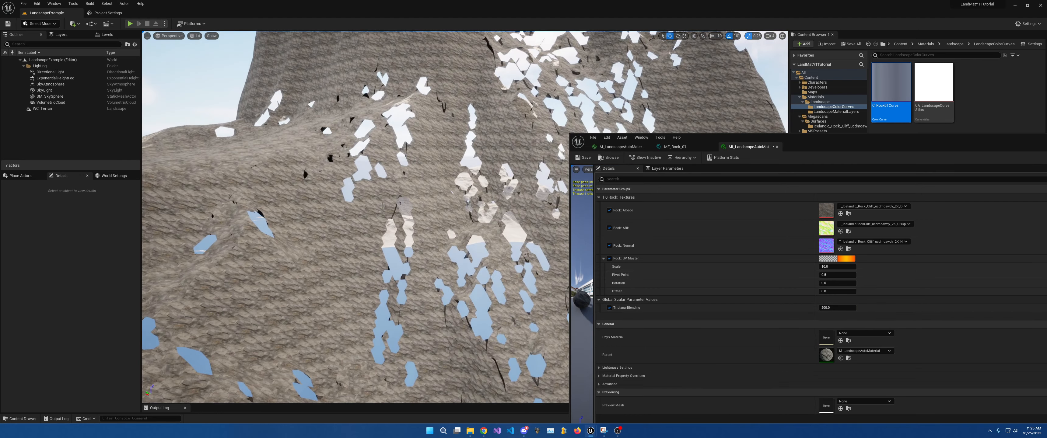
Set TriplanarBlending to 150 and inspect how the rock projections meet on the cliff at close range.
left_click(828, 307)
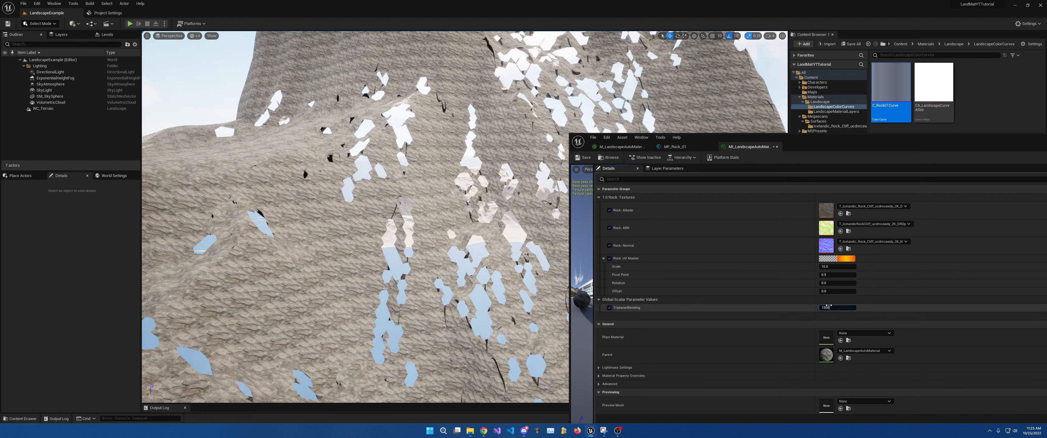
type("150")
key("Return")
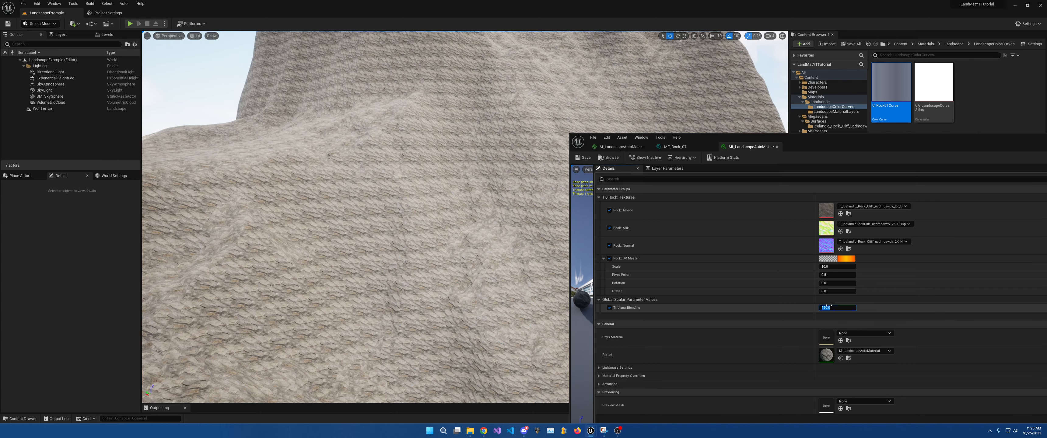
key("s")
right_click_drag(467, 215, 396, 304)
key("d")
key("d")
key("w")
key("w")
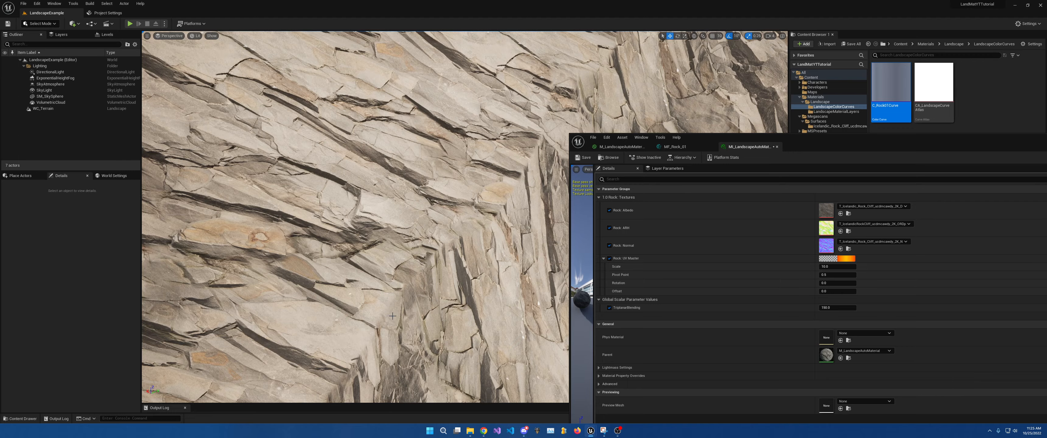
key("s")
right_click_drag(464, 248, 316, 184)
key("w")
key("s")
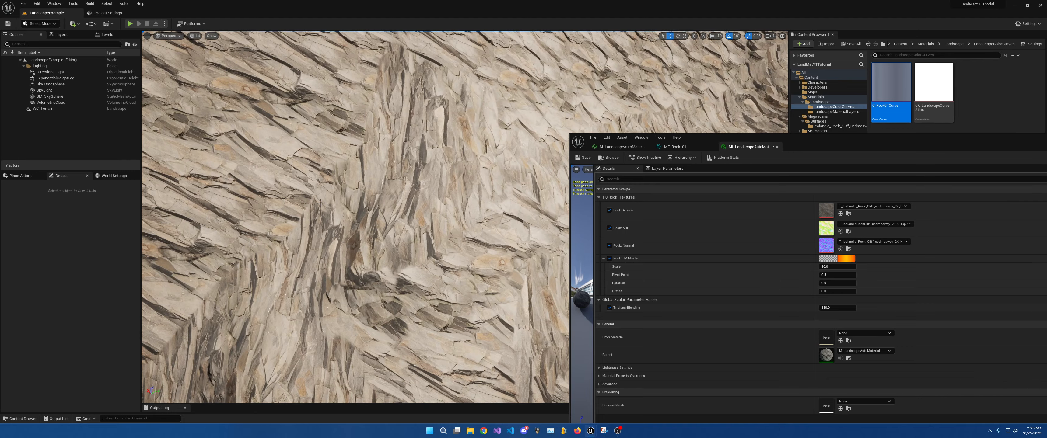
Test TriplanarBlending at 8, raise it again to sharpen the blend and review the rock on the mountain.
left_click(835, 308)
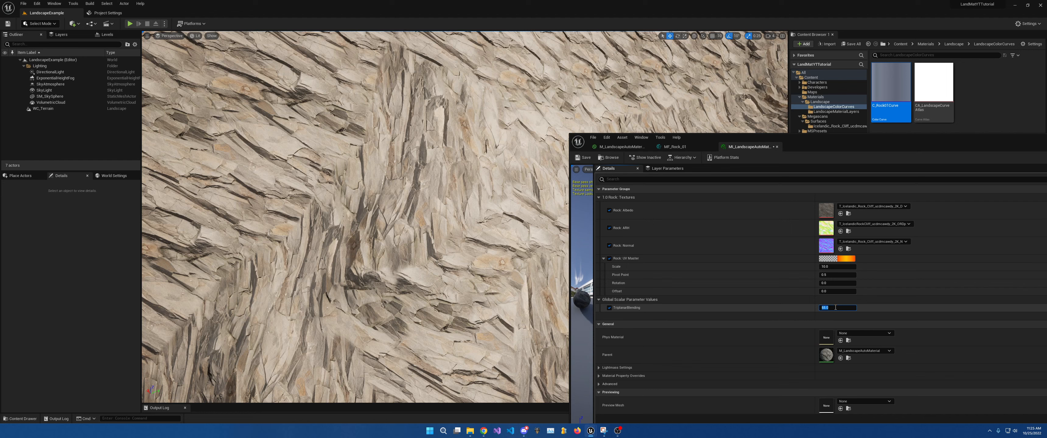
type("8")
key("Return")
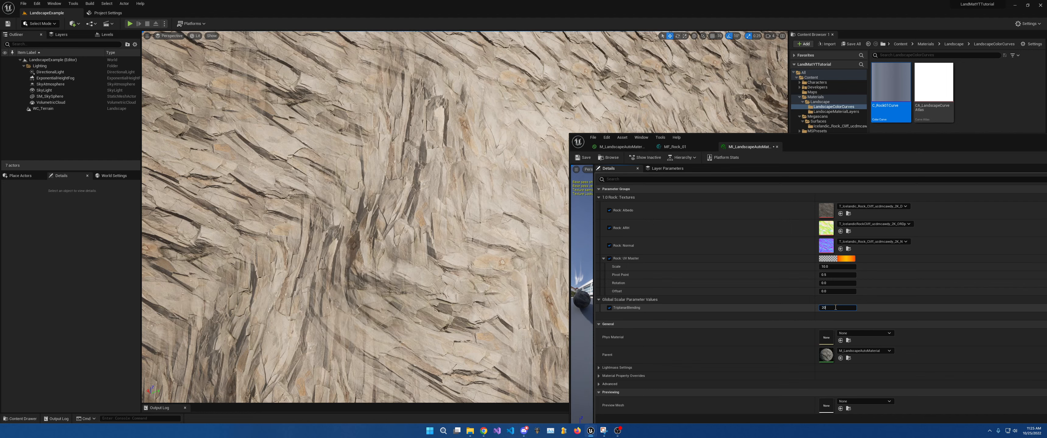
key("Return")
key("Return")
key("s")
right_click_drag(494, 252, 499, 252)
key("w")
right_click_drag(347, 253, 347, 253)
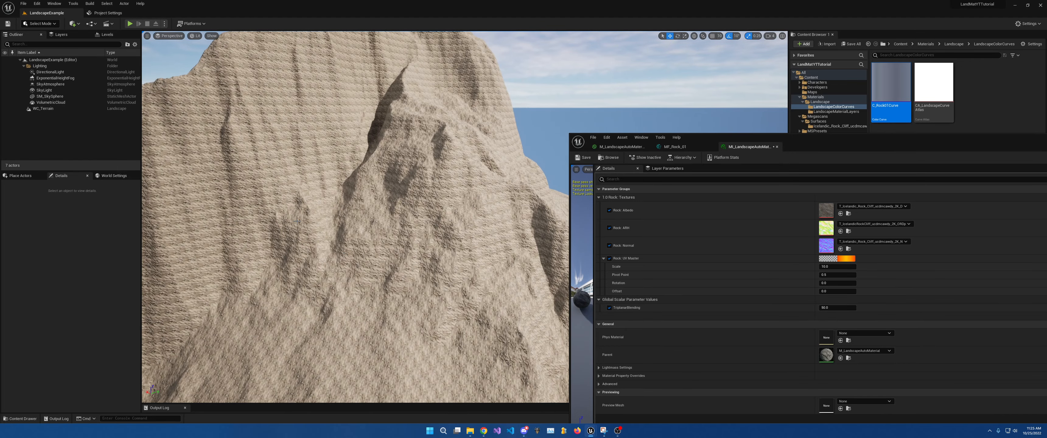
Return to the maximized MF_Rock_01 graph and move the SetMaterialAttributes node next to the upper network's outputs.
left_click(672, 148)
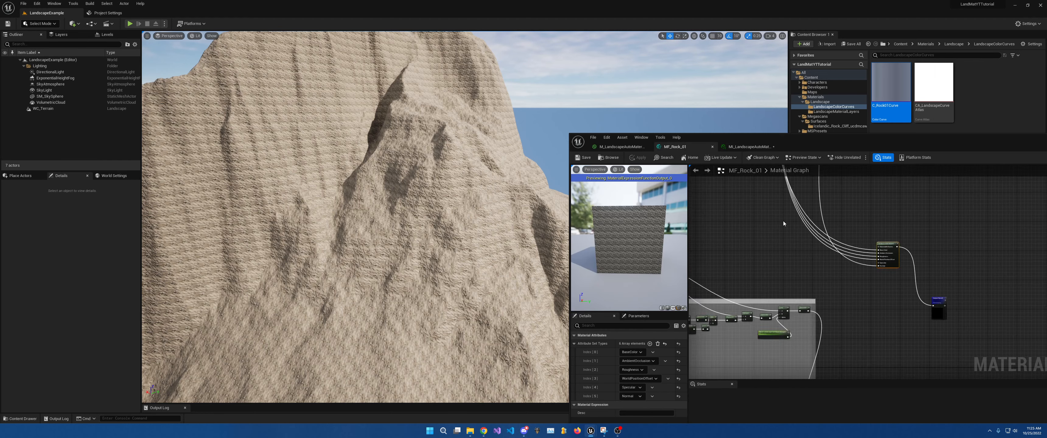
right_click_drag(865, 285, 861, 321)
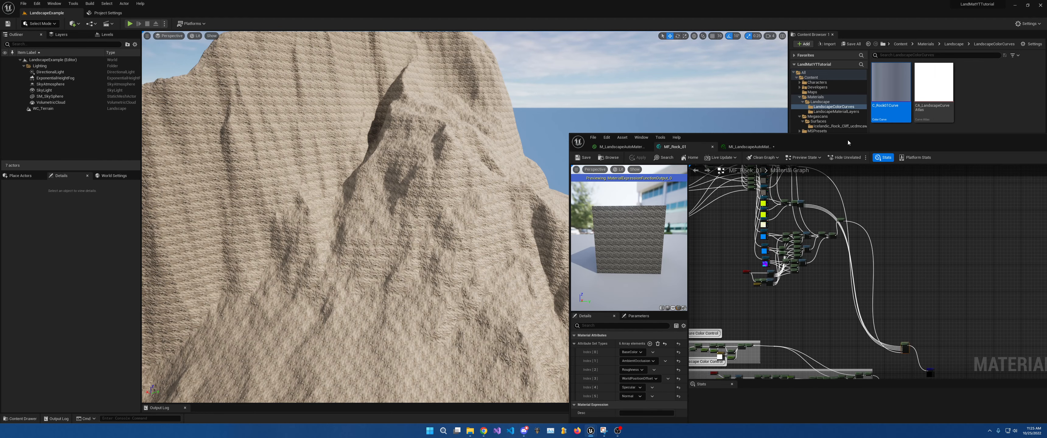
left_click_drag(848, 143, 561, 2)
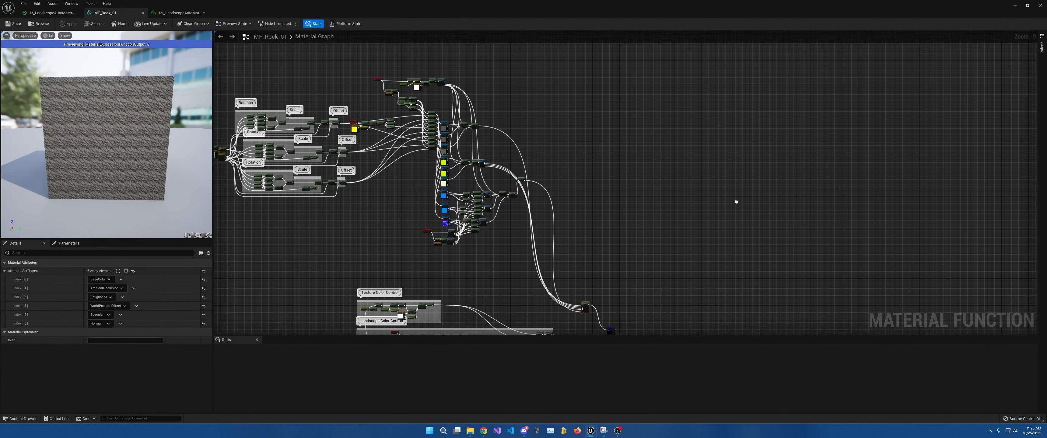
left_click_drag(588, 307, 546, 165)
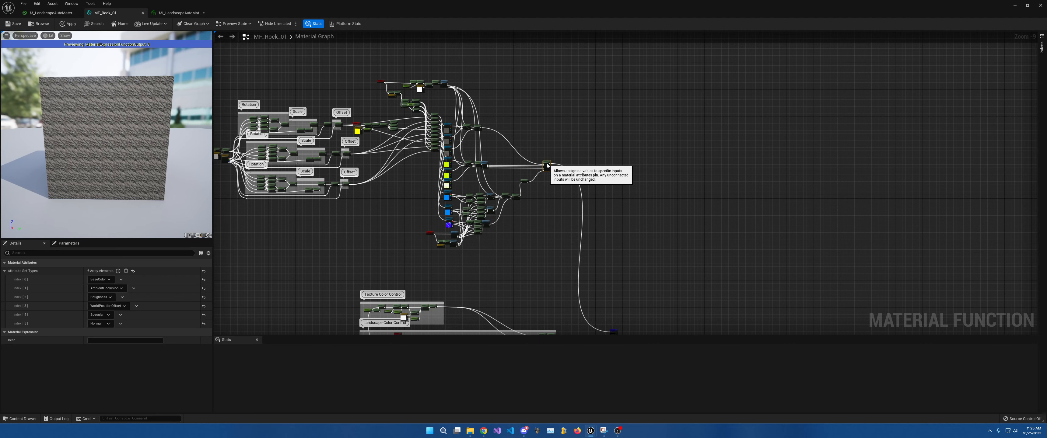
Examine the upper network's Rock Normal nodes and compare them with the lower network's rock texture nodes.
right_click_drag(527, 205, 590, 207)
right_click_drag(520, 253, 579, 263)
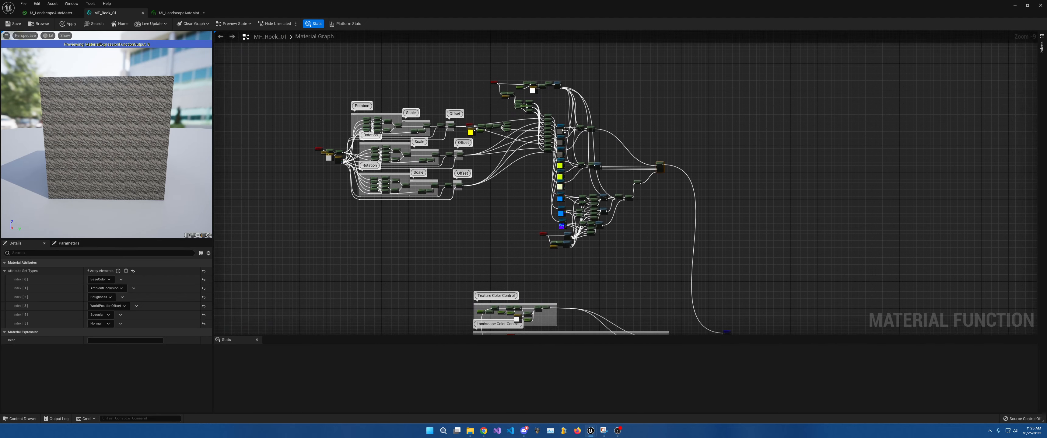
scroll(575, 147, "up", 6)
right_click_drag(557, 228, 555, 33)
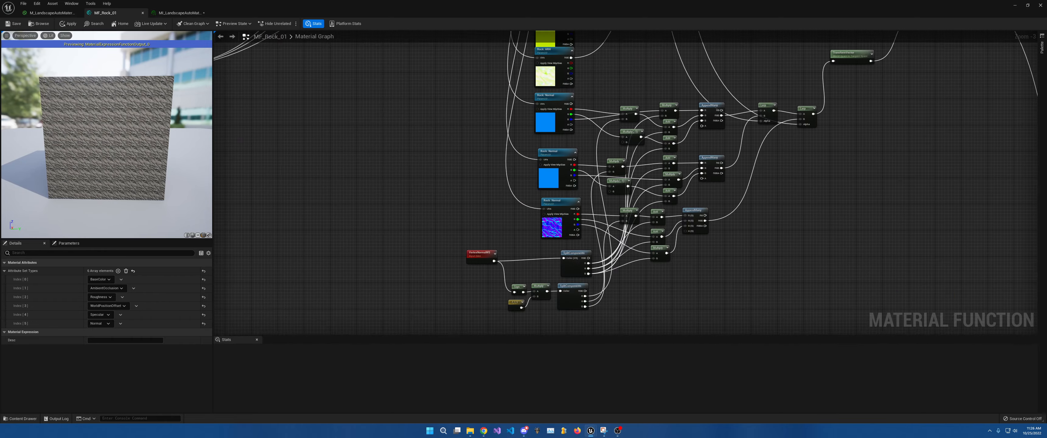
right_click_drag(556, 285, 554, 33)
right_click_drag(554, 239, 424, 32)
right_click_drag(285, 272, 717, 176)
right_click_drag(343, 176, 458, 185)
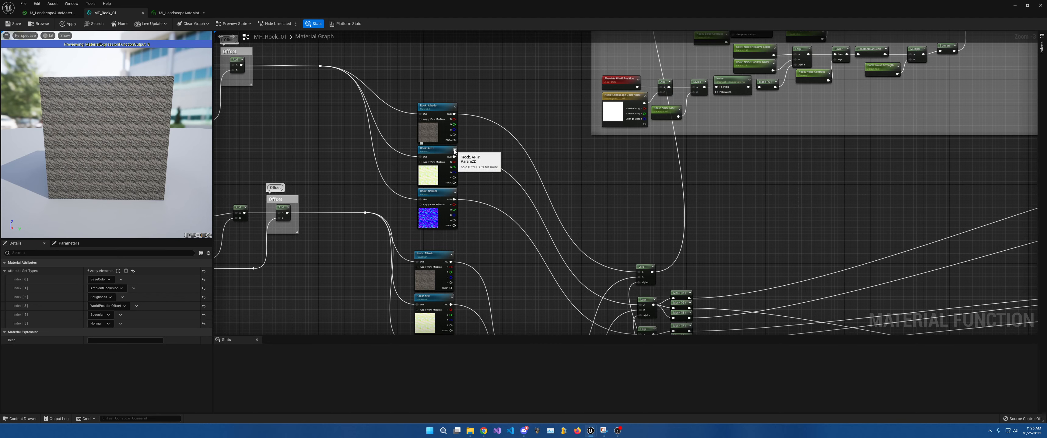
Examine the upper network's VertexNormalWS and TriplanarBlending chain, and show the full description of the Abs node.
right_click_drag(519, 66, 540, 332)
right_click_drag(558, 87, 554, 313)
mouse_move(770, 135)
right_mouse_down()
mouse_move(643, 286)
mouse_move(586, 410)
right_mouse_up()
mouse_move(766, 106)
right_mouse_down()
mouse_move(712, 202)
mouse_move(722, 212)
mouse_move(681, 169)
mouse_move(647, 174)
mouse_move(656, 330)
mouse_move(679, 307)
mouse_move(554, 171)
mouse_move(565, 177)
right_mouse_up()
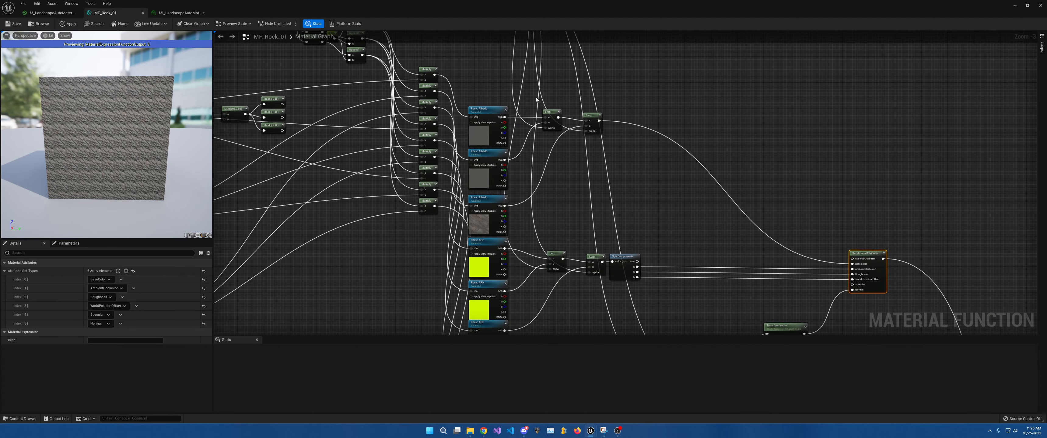
right_click_drag(545, 103, 610, 245)
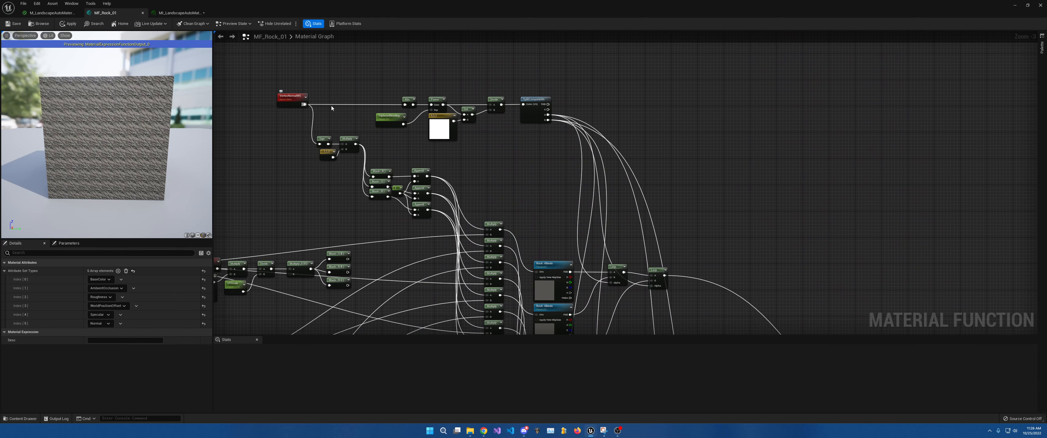
scroll(331, 106, "up", 3)
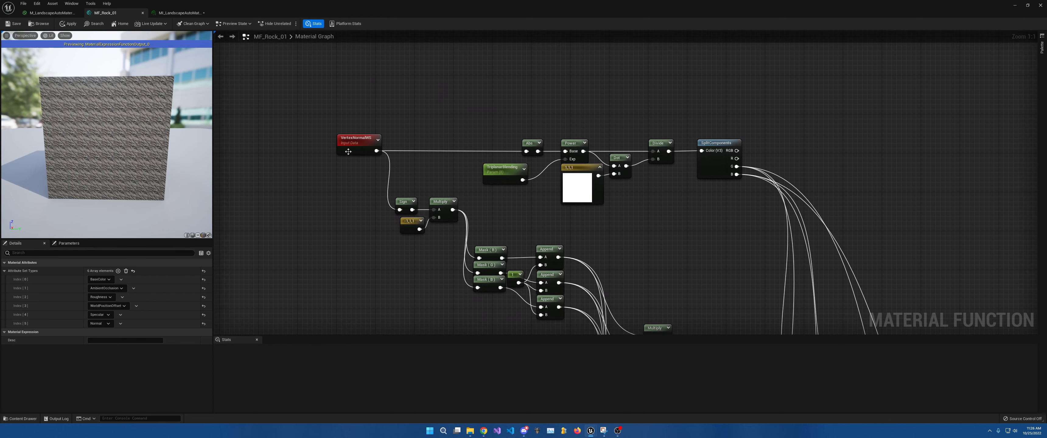
left_click(348, 151)
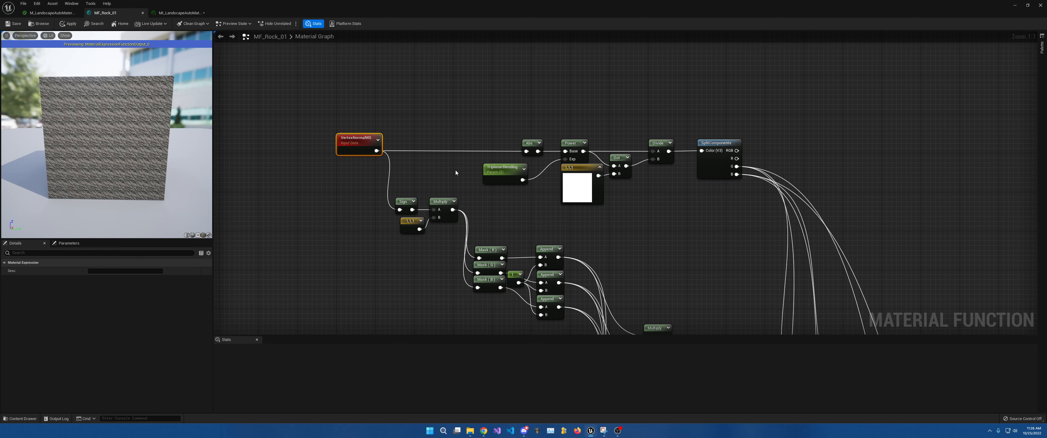
right_click_drag(747, 246, 500, 22)
right_click_drag(539, 130, 660, 334)
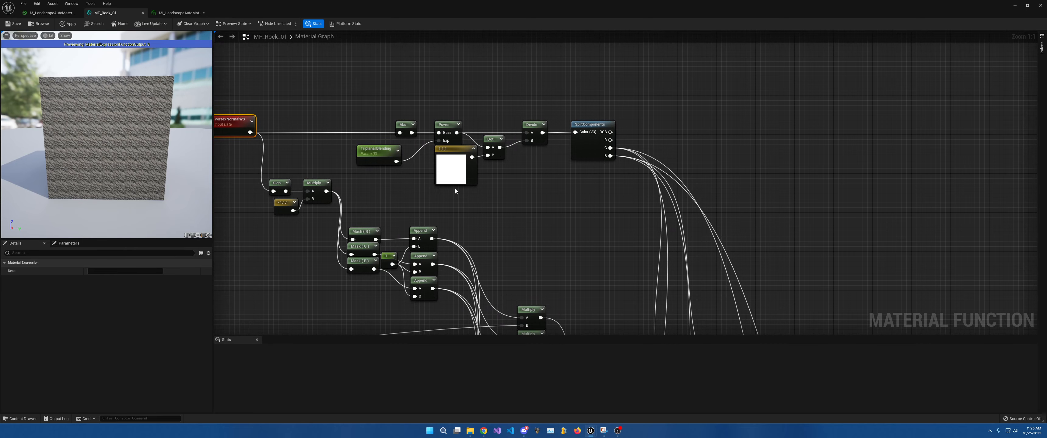
left_click(403, 125)
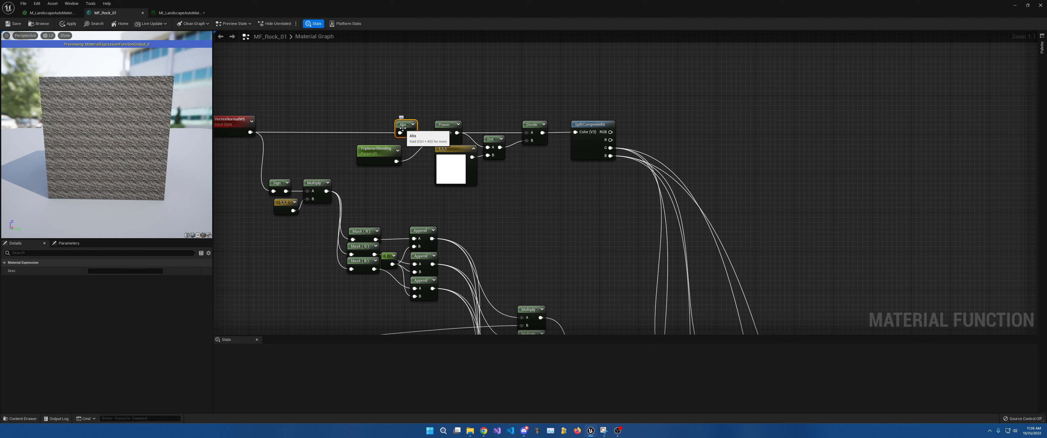
key("ctrl+alt")
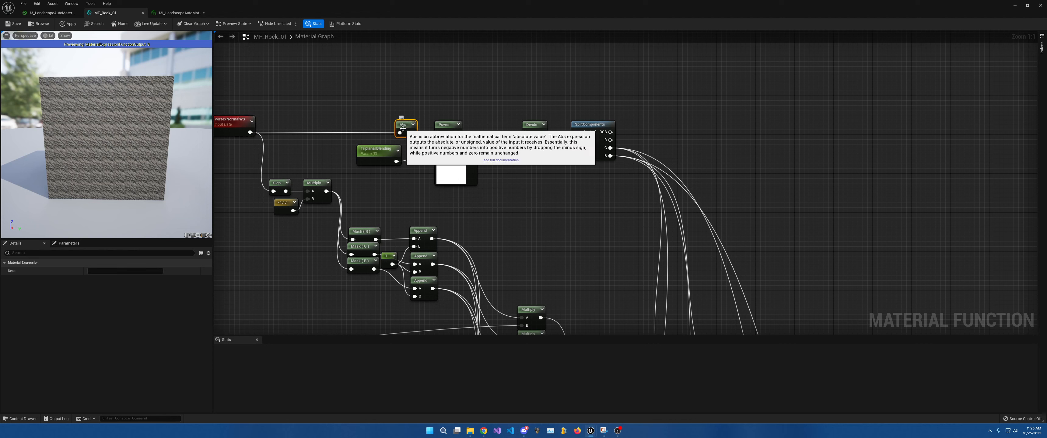
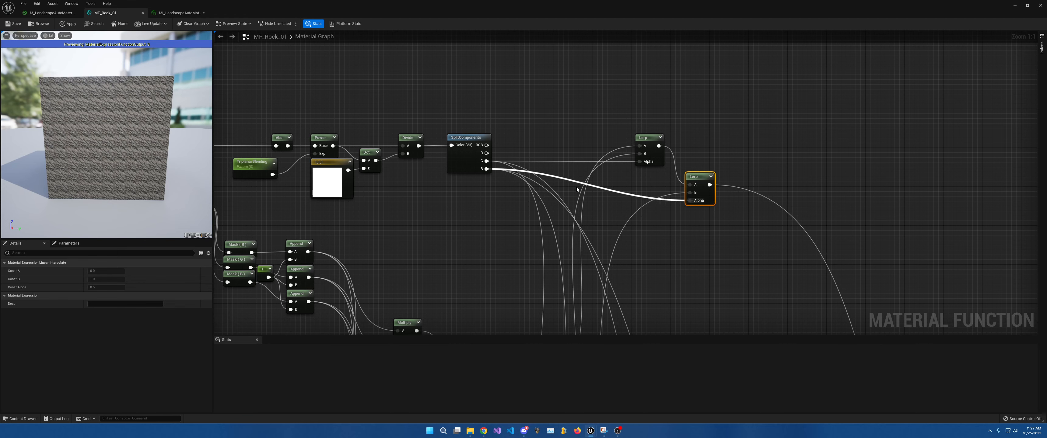
Move the two chained Lerp nodes from beside SplitComponents down next to the Rock Albedo texture samples.
right_click_drag(636, 124, 561, 95)
left_click_drag(561, 96, 681, 189)
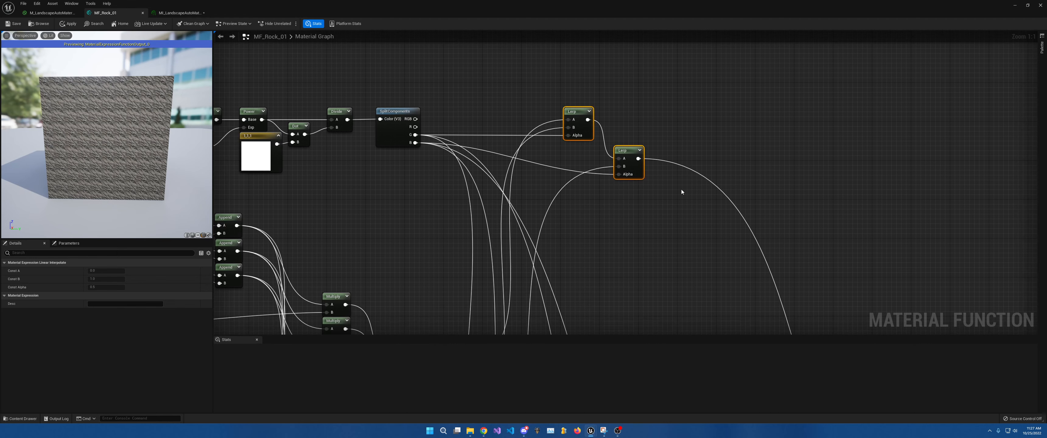
left_click_drag(626, 159, 654, 336)
right_click_drag(647, 266, 652, 101)
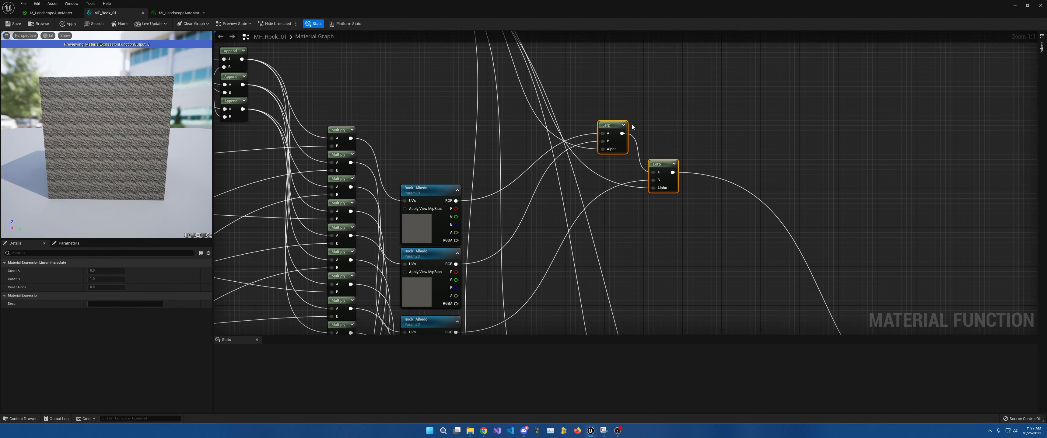
left_click_drag(604, 131, 578, 196)
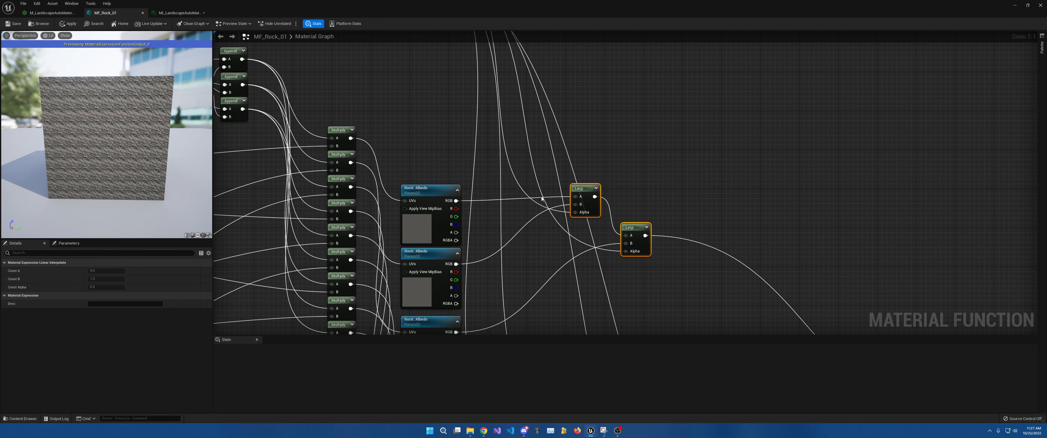
right_click_drag(578, 196, 640, 165)
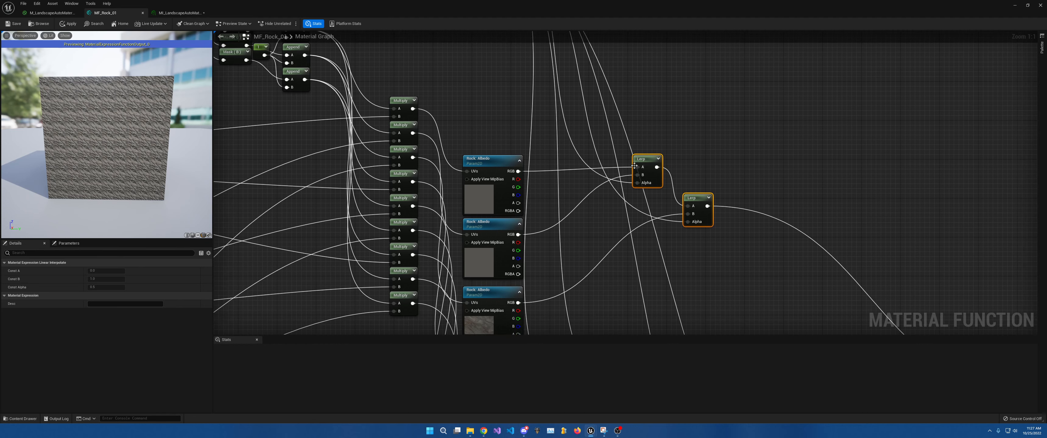
Examine how the three Rock Albedo samples feed the two Lerp nodes and continue to Base Color on SetMaterialAttributes.
right_click_drag(597, 228, 607, 25)
right_click_drag(588, 111, 589, 355)
right_click_drag(564, 211, 539, 191)
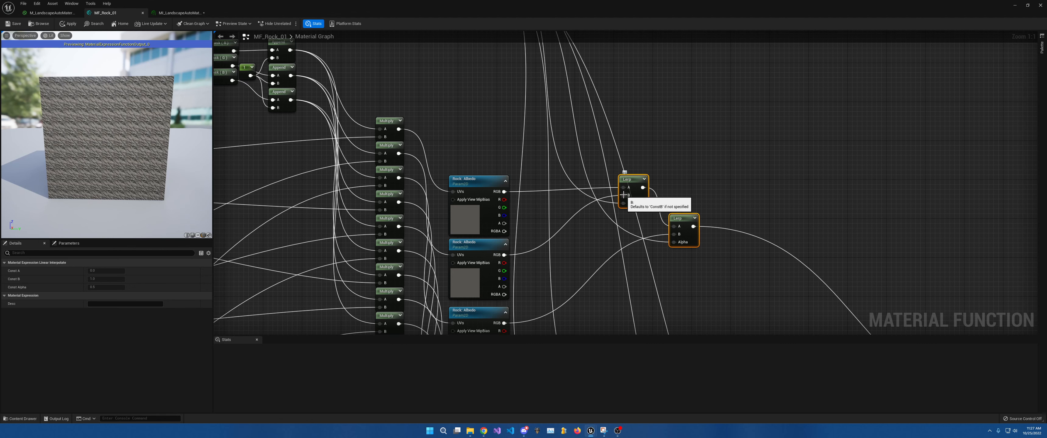
right_click_drag(616, 224, 613, 151)
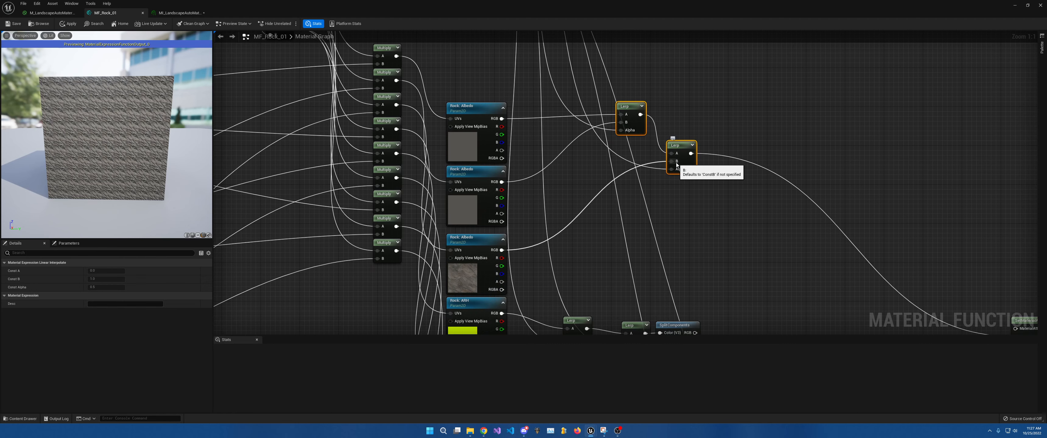
right_click_drag(693, 211, 549, 120)
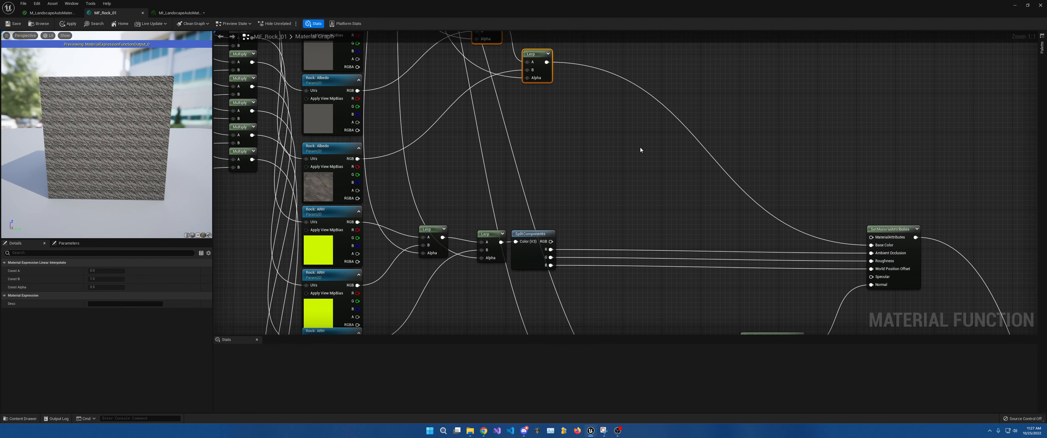
right_click_drag(558, 164, 727, 254)
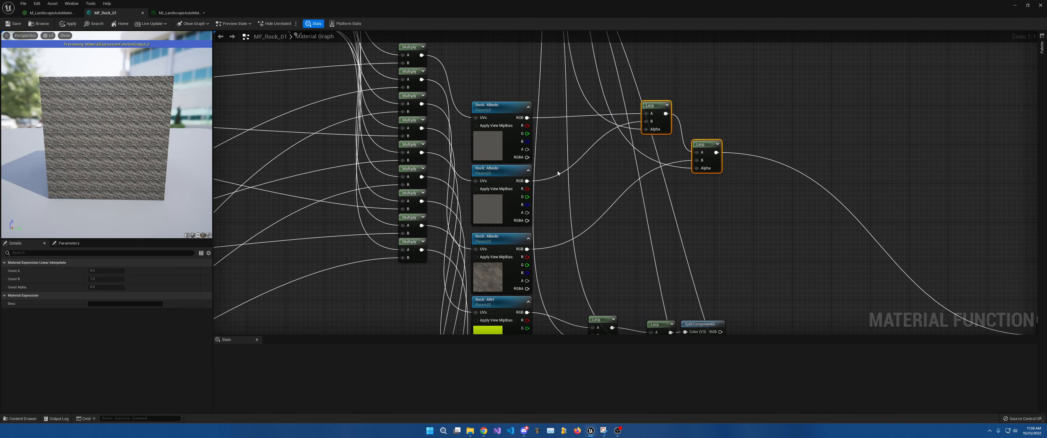
left_click_drag(483, 94, 535, 204)
right_click_drag(503, 99, 560, 122)
left_click_drag(654, 104, 640, 143)
right_click_drag(640, 143, 727, 200)
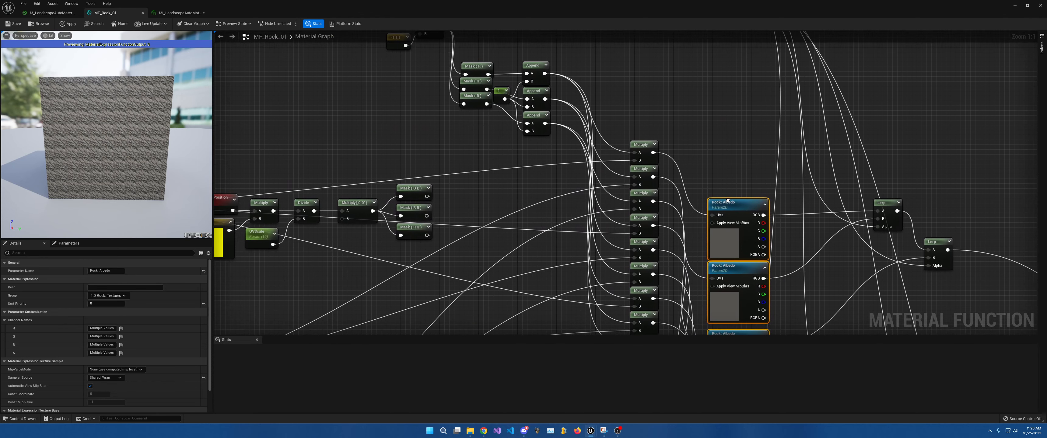
Delete the leftover Absolute World Position chain that ends in three Mask nodes, between the UV groups and the Multiply nodes.
scroll(792, 159, "down", 4)
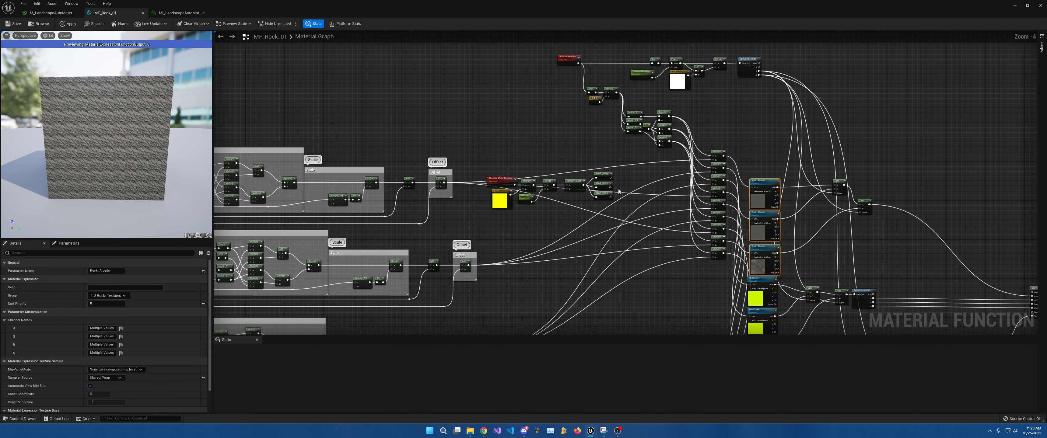
left_click_drag(500, 153, 615, 228)
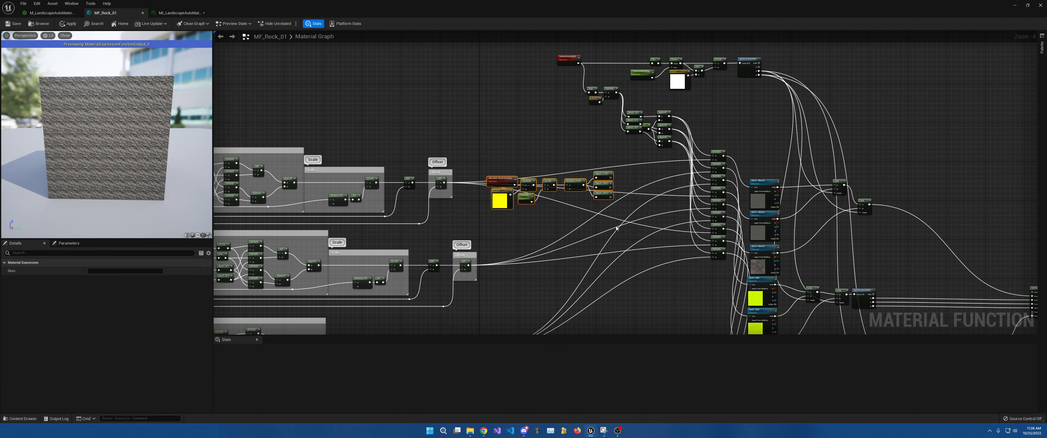
key("Delete")
Paste a copy of the lower network's first Rotation, Scale and Offset chain beneath the upper network's three UV groups.
right_click_drag(560, 241, 677, 160)
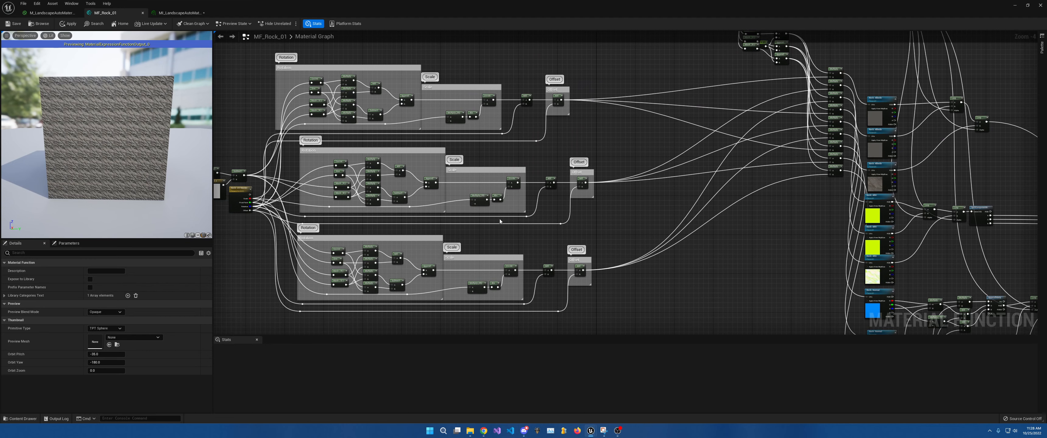
right_click_drag(533, 243, 508, 33)
right_click_drag(519, 175, 523, 119)
scroll(523, 120, "down", 1)
right_click_drag(592, 231, 849, 33)
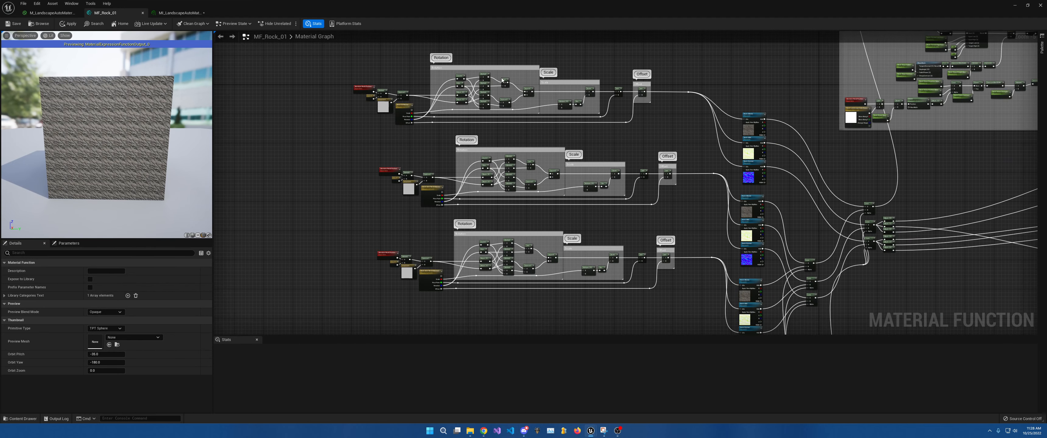
scroll(502, 80, "up", 3)
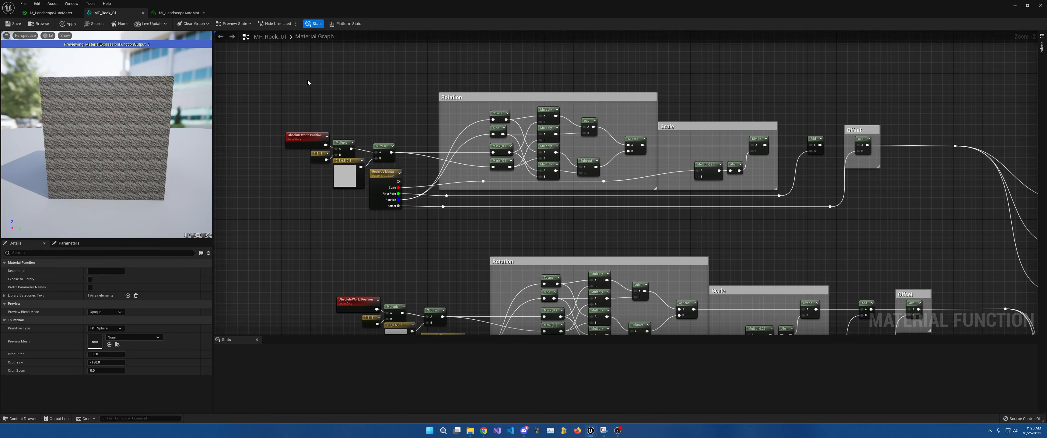
left_click_drag(403, 124, 924, 223)
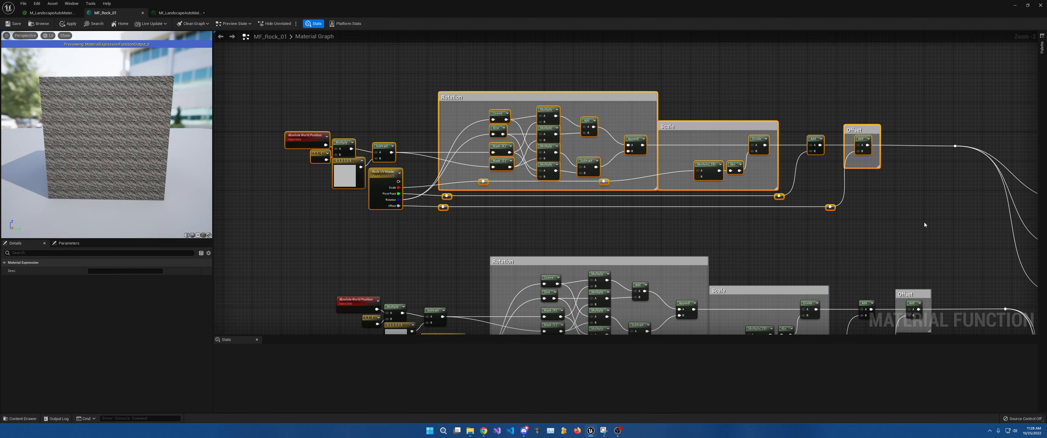
right_click_drag(923, 150, 850, 331)
scroll(821, 140, "down", 5)
right_click_drag(821, 140, 691, 316)
left_click(690, 275)
key("ctrl+v")
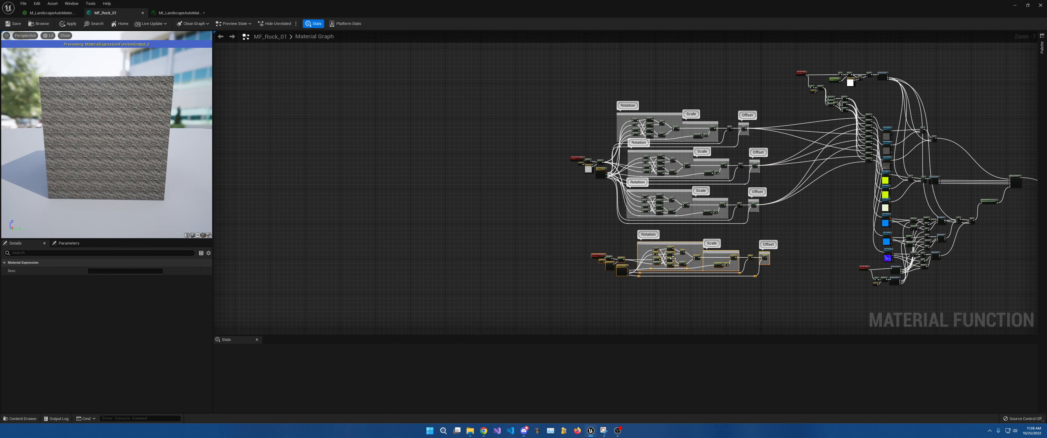
Remove the copied UV chain from beneath the upper network's groups.
scroll(688, 241, "up", 4)
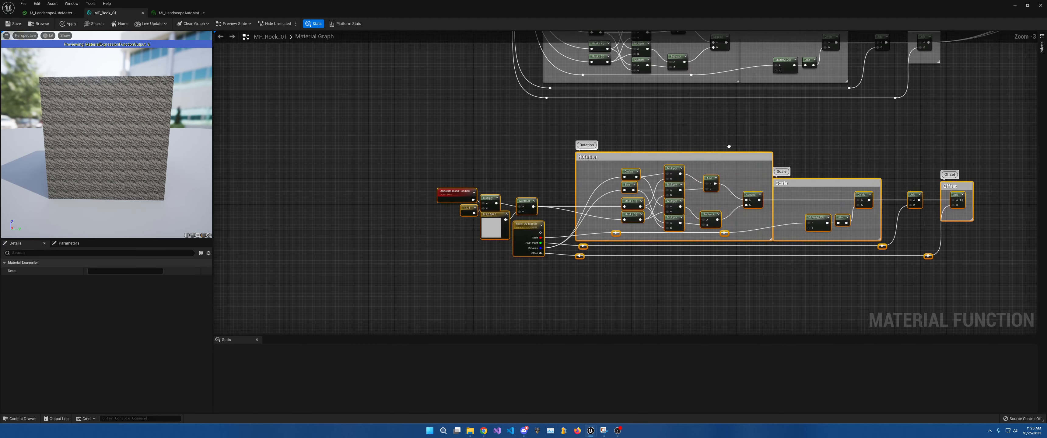
left_click_drag(421, 140, 1011, 275)
key("Delete")
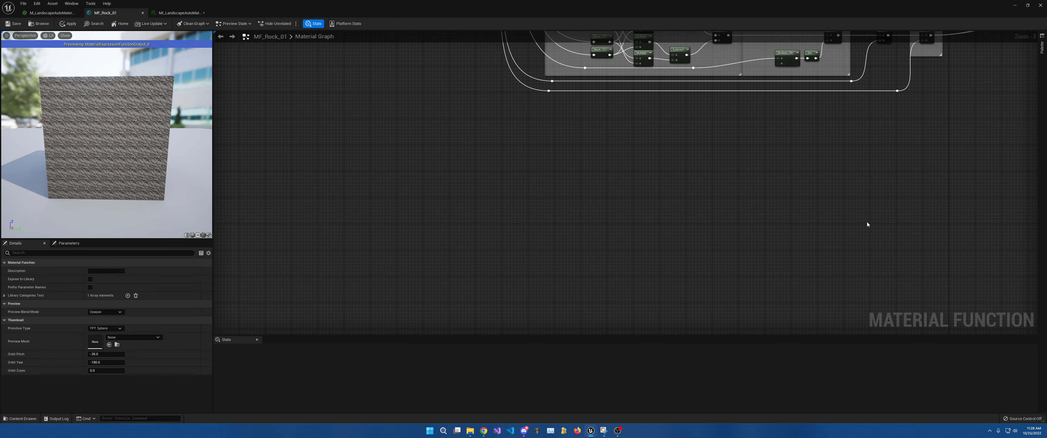
Paste the copied UV chain again under the third UV group and align its Rotation group with the ones above.
right_click_drag(579, 191, 555, 337)
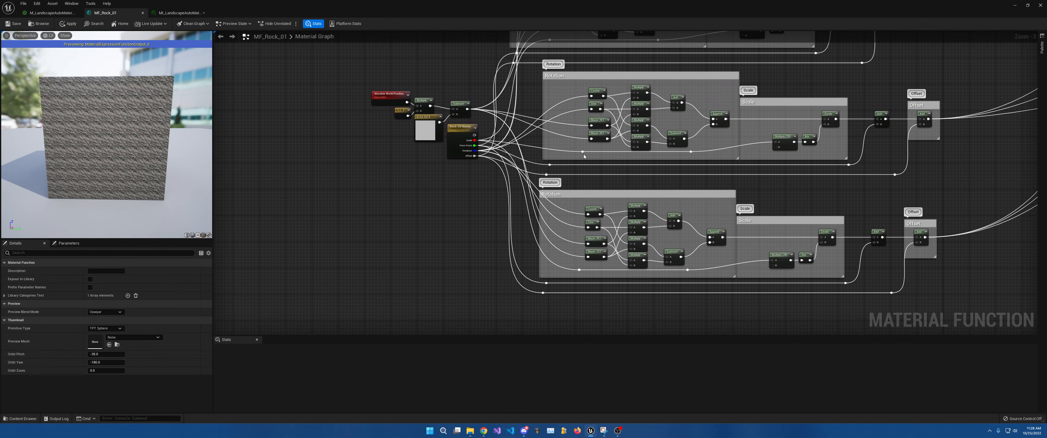
right_click_drag(519, 165, 556, 66)
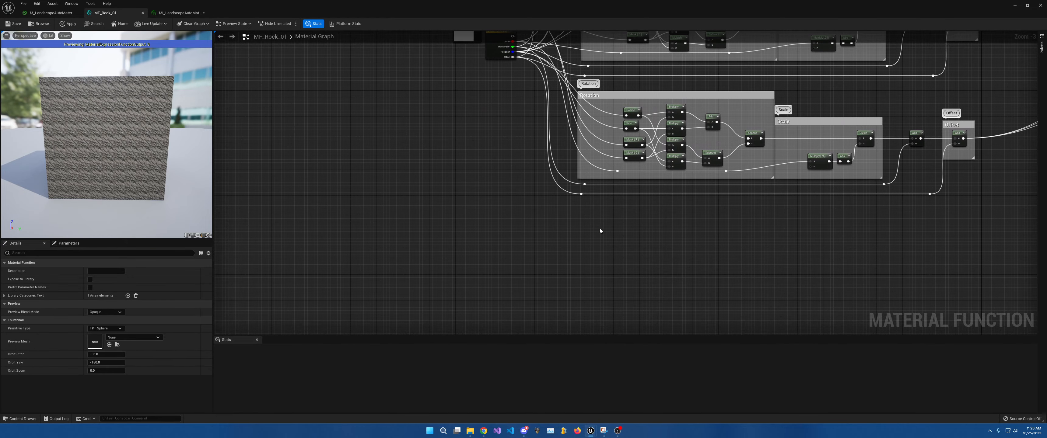
right_click_drag(599, 229, 613, 254)
key("ctrl+v")
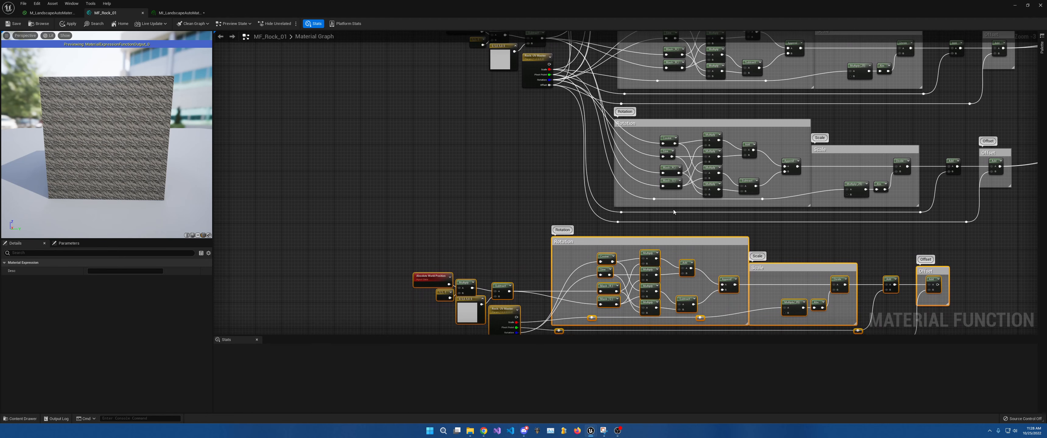
left_click_drag(645, 241, 724, 244)
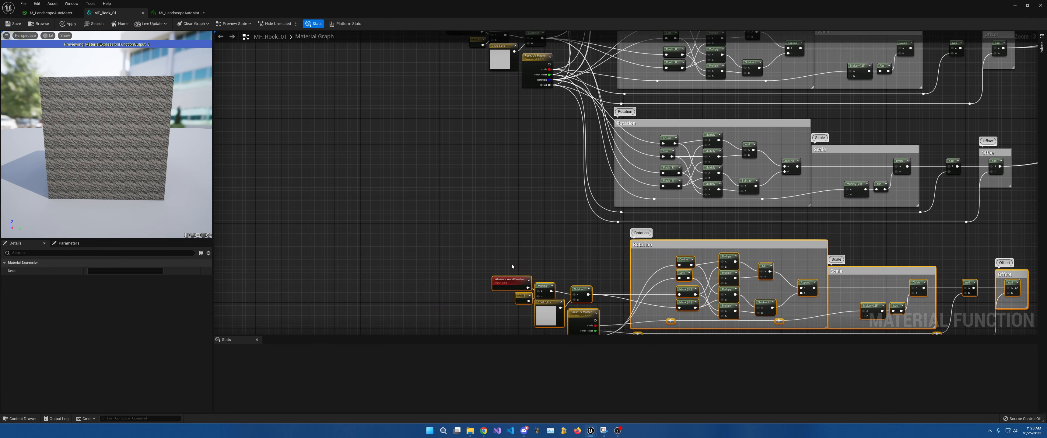
Transfer the pasted chain's Subtract output connections to the shared Subtract node of the upper UV groups.
left_click(598, 276)
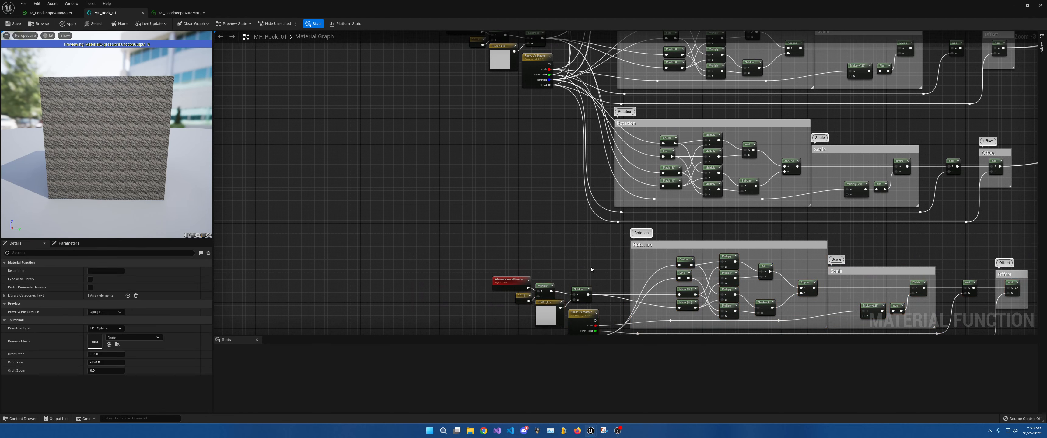
left_click_drag(588, 293, 540, 118, "ctrl")
right_click_drag(576, 305, 571, 209)
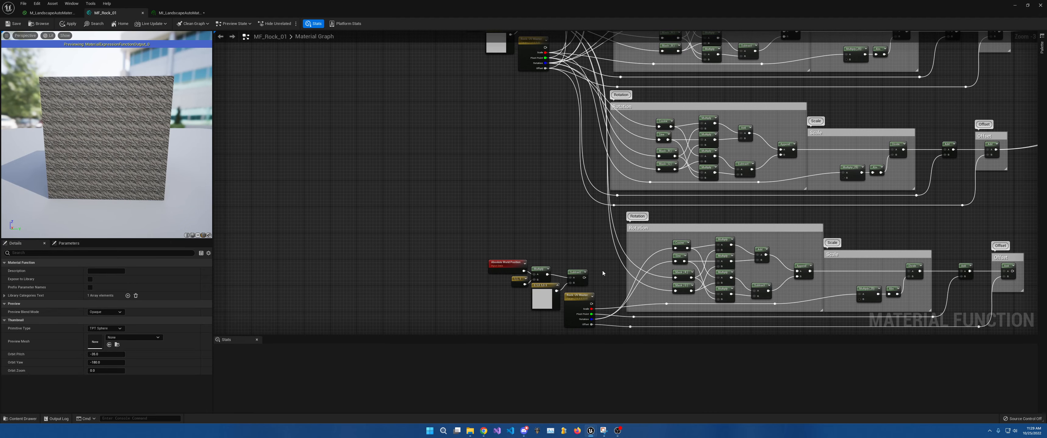
Delete the whole pasted UV chain, including its Absolute World Position and Rock UV Master nodes.
right_click_drag(602, 273, 493, 200)
scroll(479, 187, "down", 1)
left_click_drag(407, 166, 836, 278)
key("Delete")
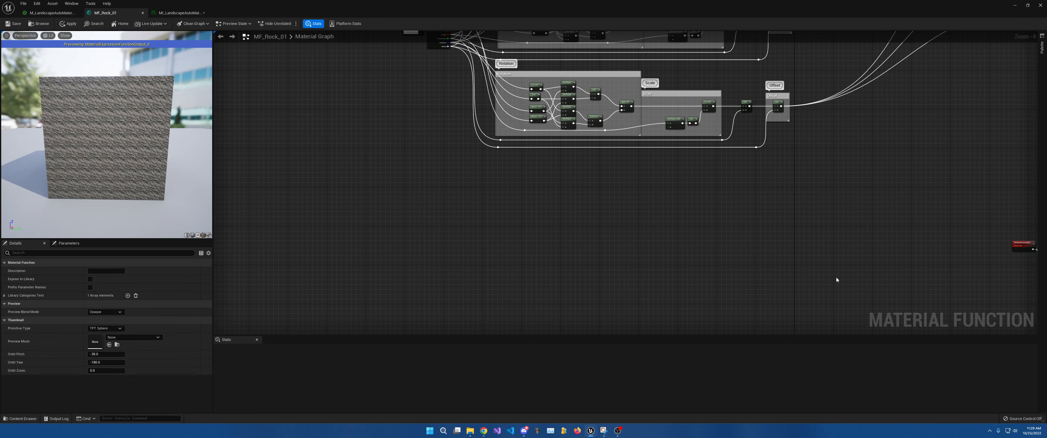
key("ctrl+z")
right_click_drag(749, 299, 712, 285)
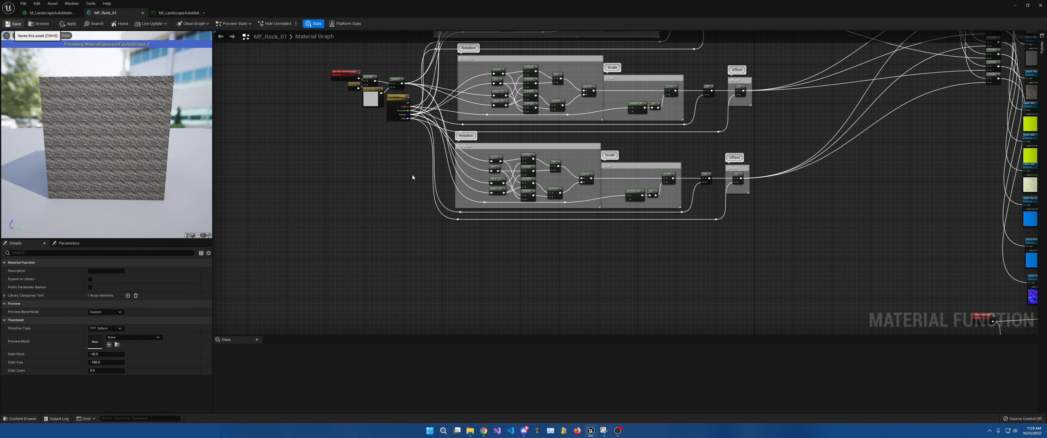
Examine the upper network's third Rotation, Scale and Offset group and its shared Rock UV Master connections.
scroll(496, 204, "up", 4)
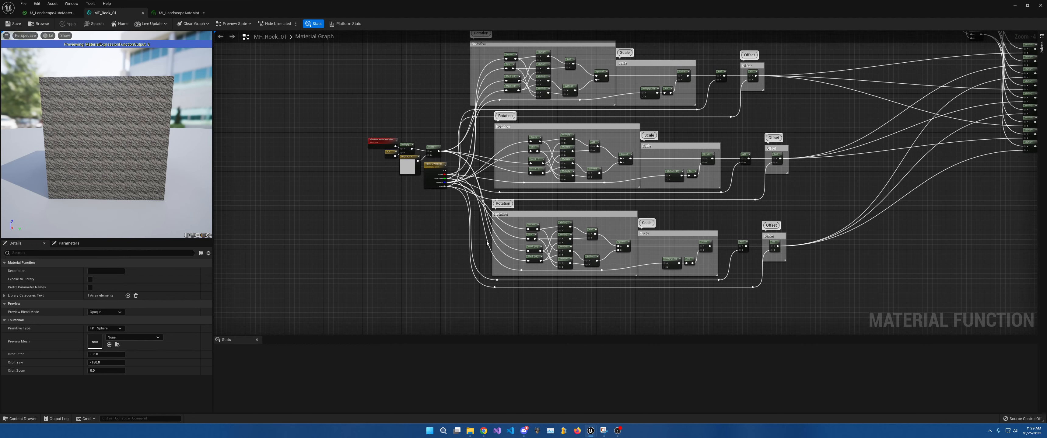
right_click_drag(580, 262, 544, 198)
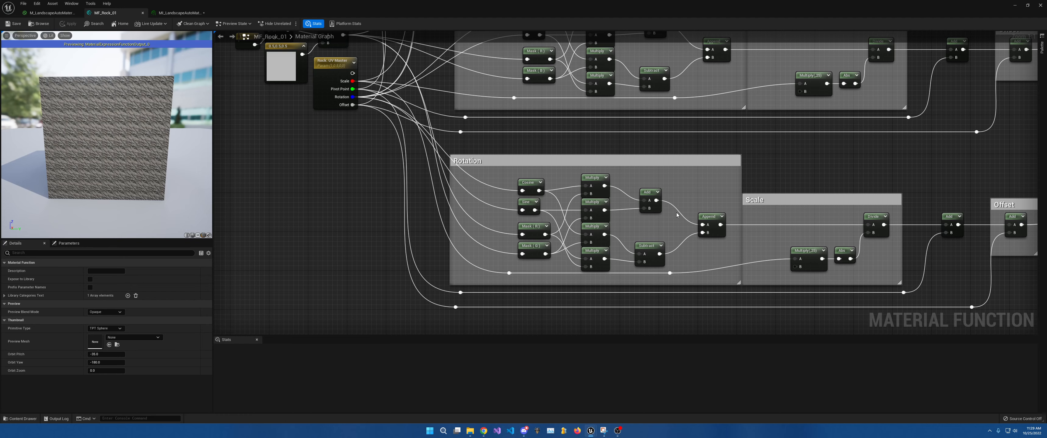
right_click_drag(677, 214, 579, 197)
right_click_drag(466, 196, 528, 211)
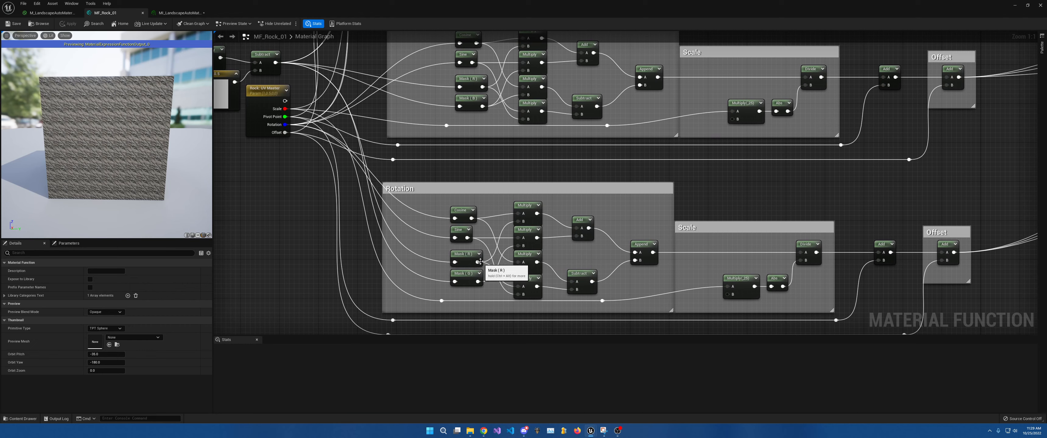
right_click_drag(443, 303, 589, 31)
Examine the lower network's separate UV chains for comparison, including the Rock Anti-Tile UV Master parameters.
scroll(604, 208, "down", 6)
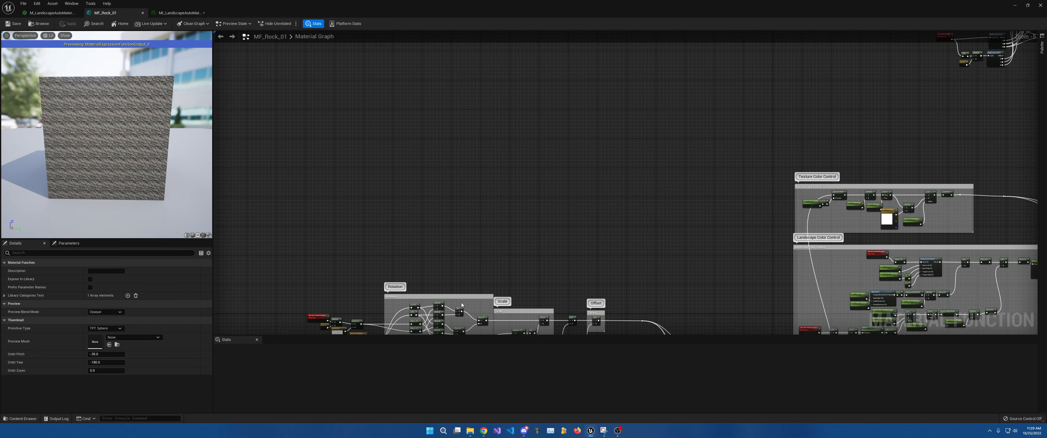
scroll(461, 305, "up", 6)
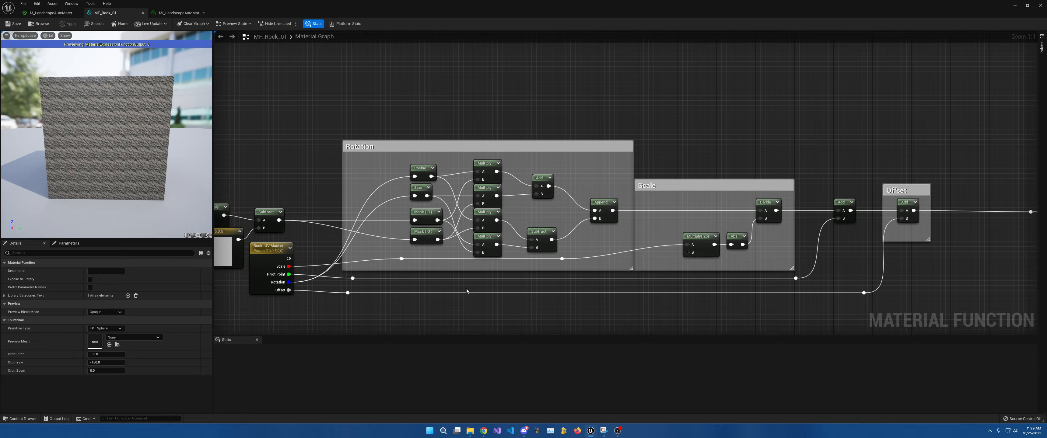
right_click_drag(466, 290, 563, 264)
right_click_drag(521, 217, 503, 64)
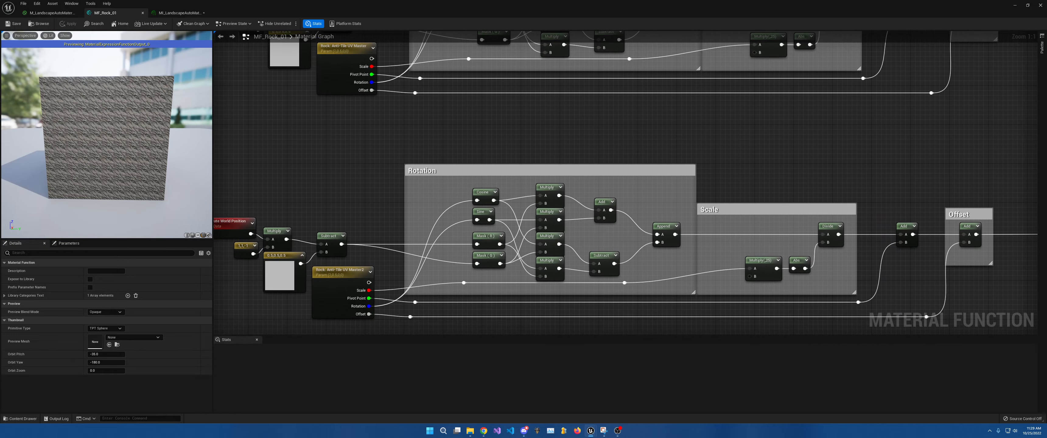
right_click_drag(718, 265, 589, 127)
Return to the upper network's UV groups and inspect the Mask (R) node's channel settings in the middle Rotation group.
scroll(590, 127, "down", 5)
right_click_drag(686, 40, 659, 260)
right_click_drag(687, 73, 659, 236)
right_click_drag(672, 44, 650, 183)
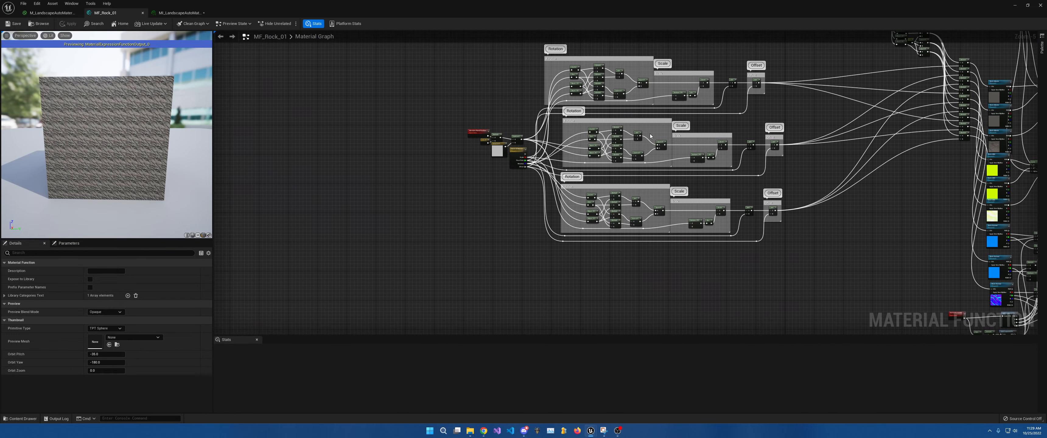
scroll(650, 136, "up", 5)
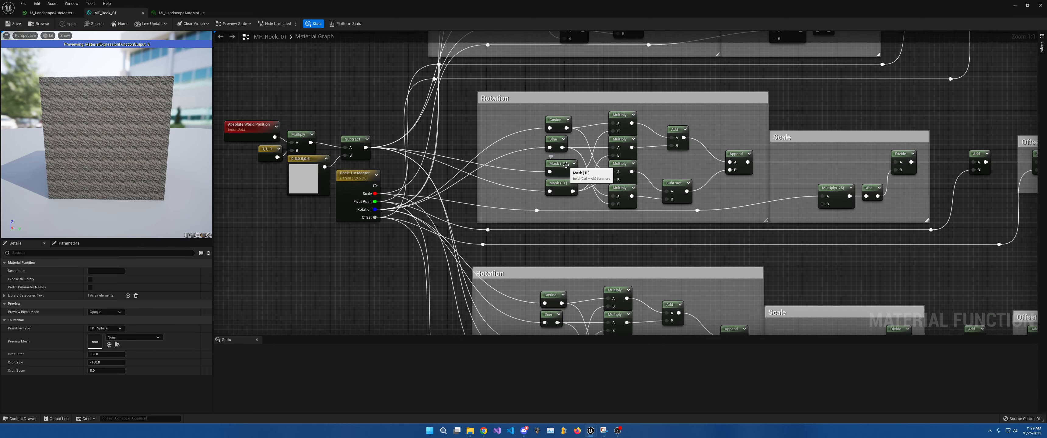
left_click(556, 183)
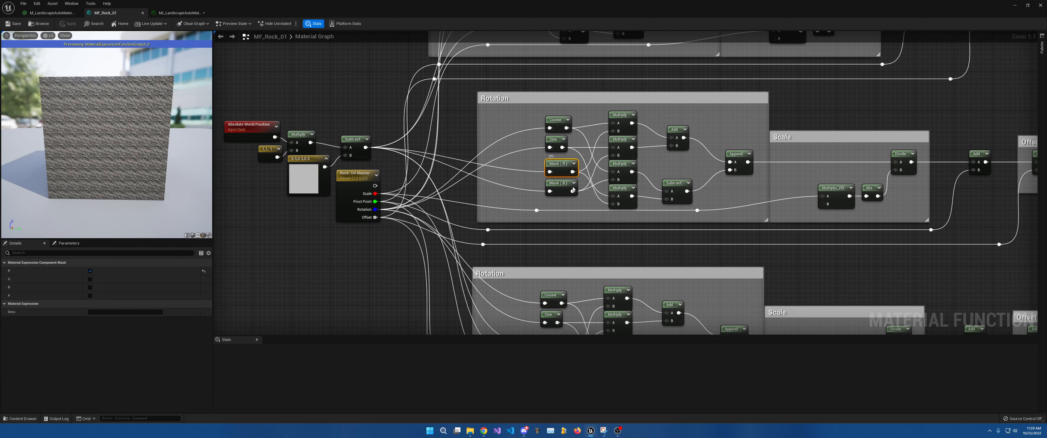
Compare the channel settings of the Mask nodes in the upper network's three Rotation groups.
right_click_drag(565, 207, 561, 143)
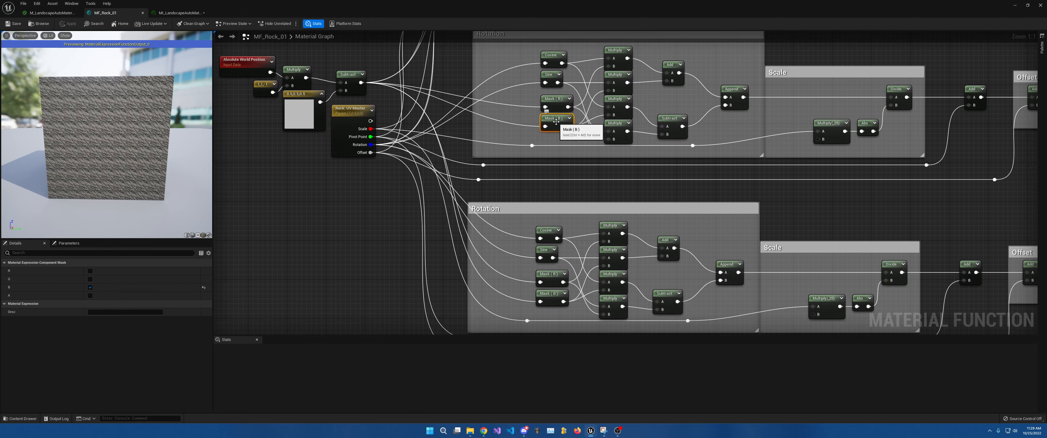
right_click_drag(555, 122, 602, 255)
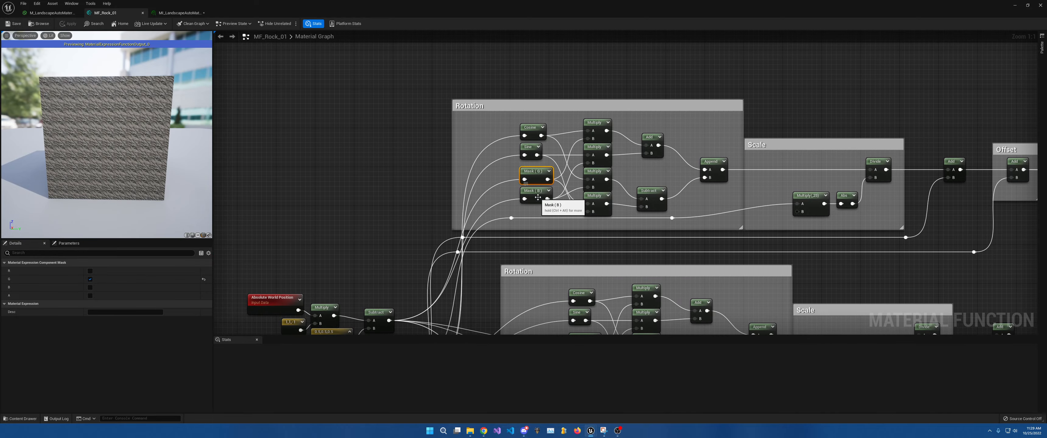
right_click_drag(548, 220, 521, 160)
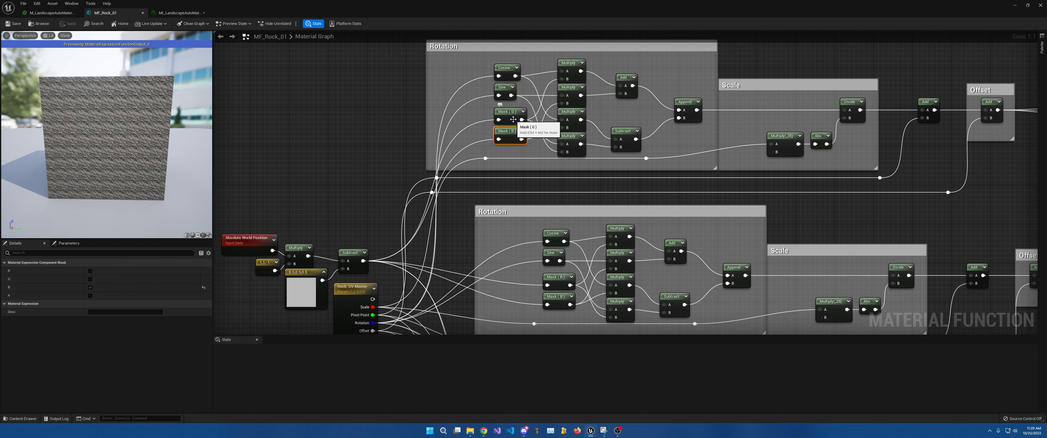
right_click_drag(513, 114, 502, 33)
right_click_drag(552, 200, 533, 220)
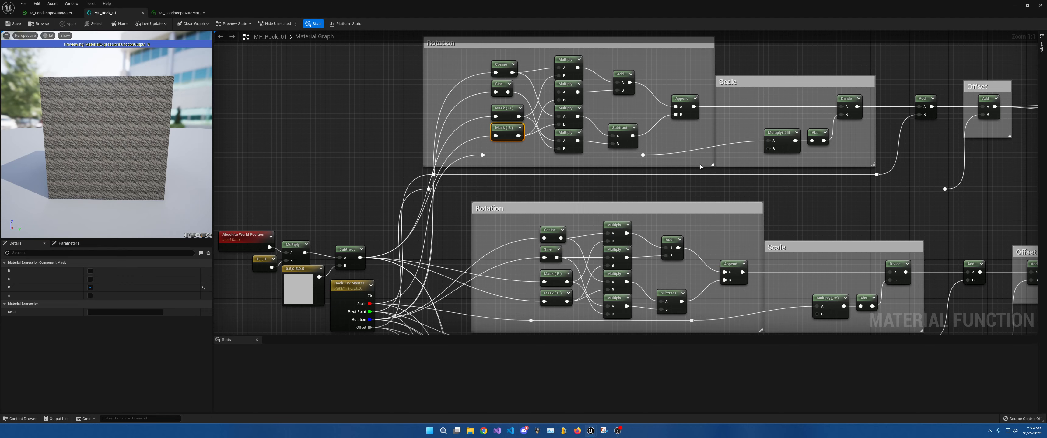
right_click_drag(700, 165, 683, 114)
Trace the Offset group outputs and the VertexNormalWS sign chain through the Multiply column into the Rock Albedo samplers.
scroll(689, 125, "down", 1)
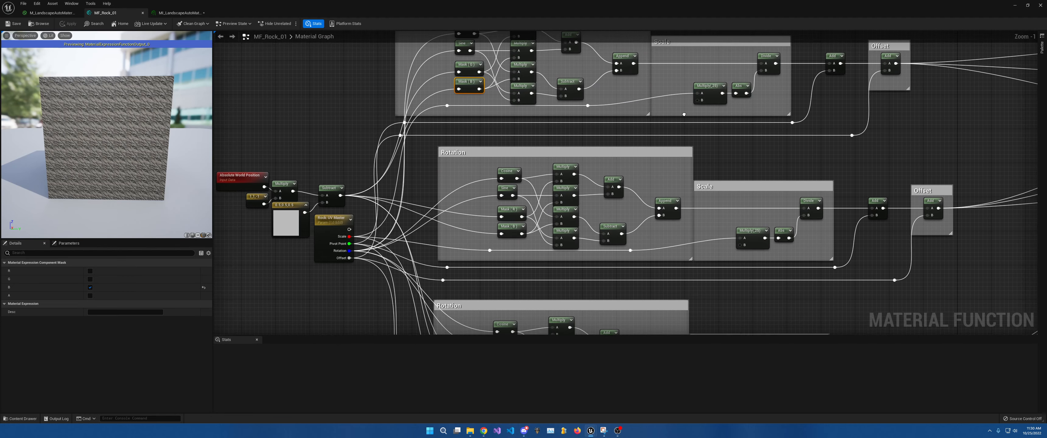
scroll(639, 183, "down", 2)
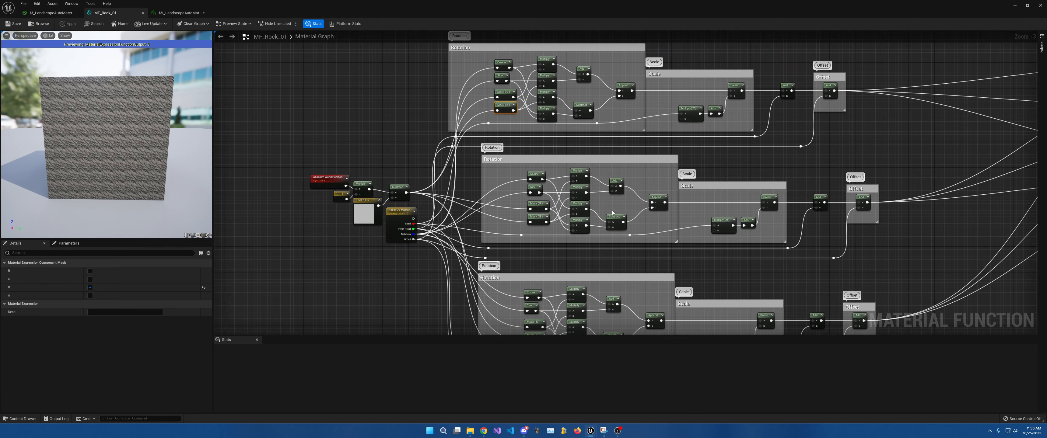
right_click_drag(613, 212, 402, 249)
right_click_drag(645, 164, 503, 277)
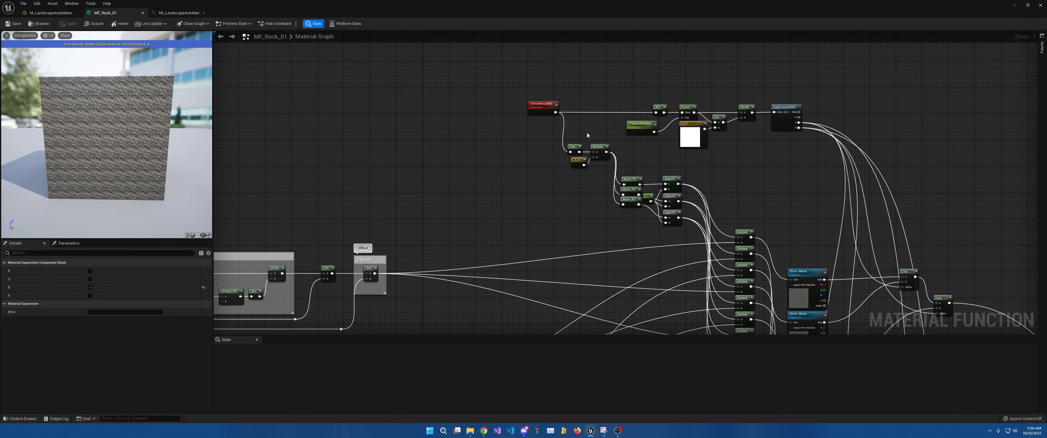
scroll(587, 133, "up", 3)
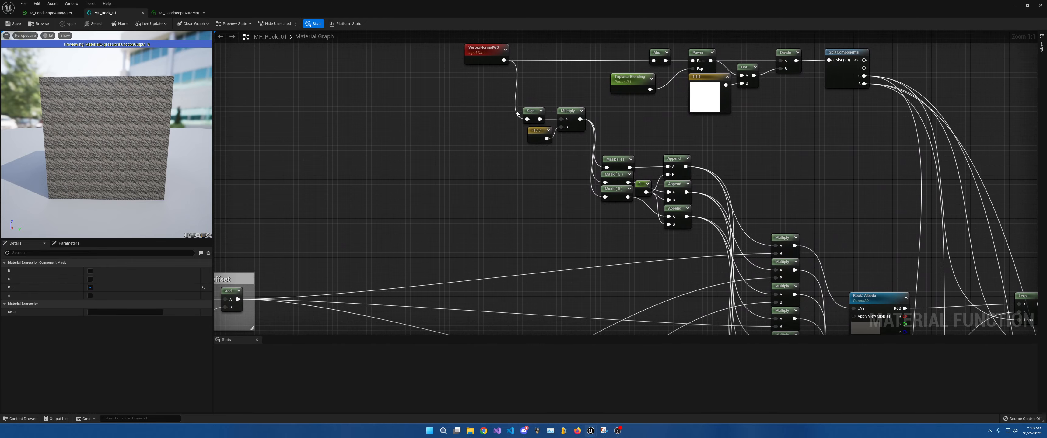
right_click_drag(647, 251, 525, 73)
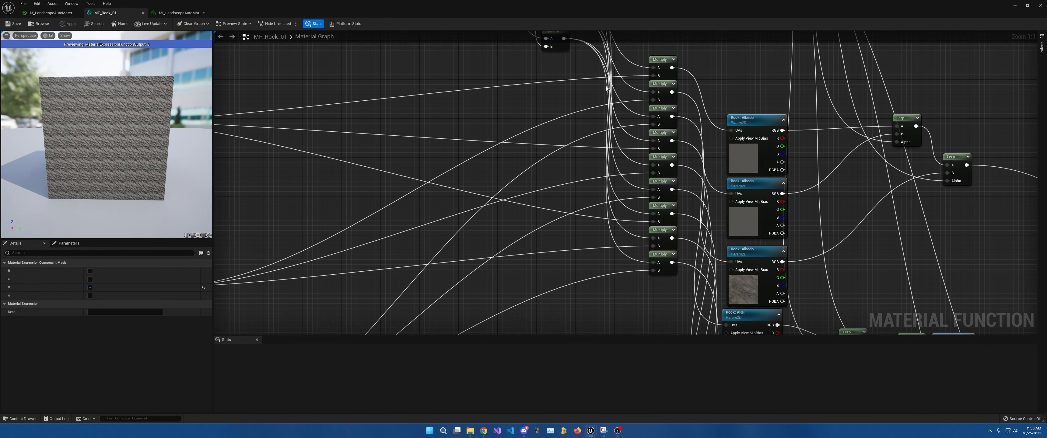
right_click_drag(625, 196, 749, 334)
right_click_drag(790, 204, 666, 70)
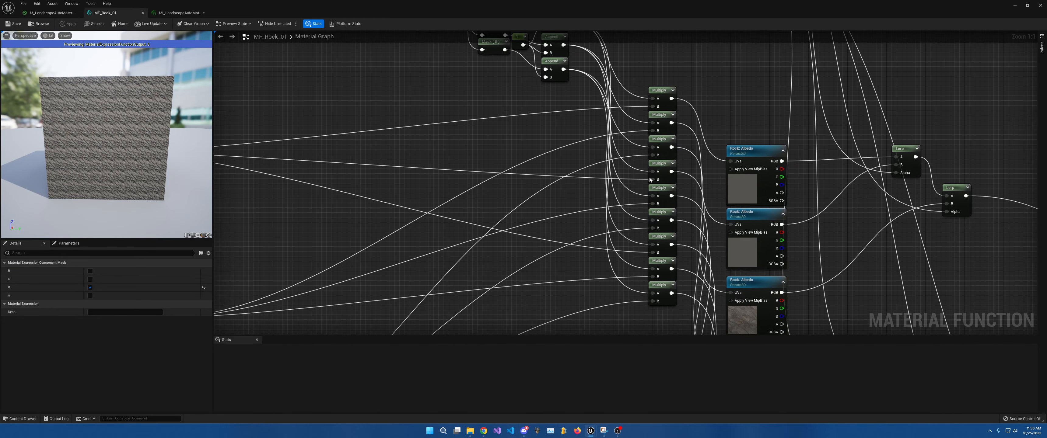
right_click_drag(649, 180, 872, 234)
right_click_drag(1011, 231, 782, 176)
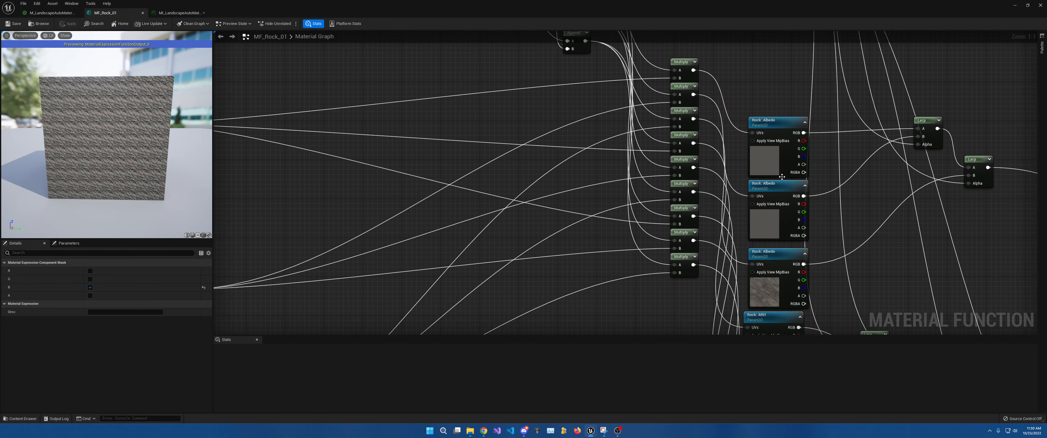
right_click_drag(645, 108, 716, 286)
right_click_drag(595, 142, 625, 170)
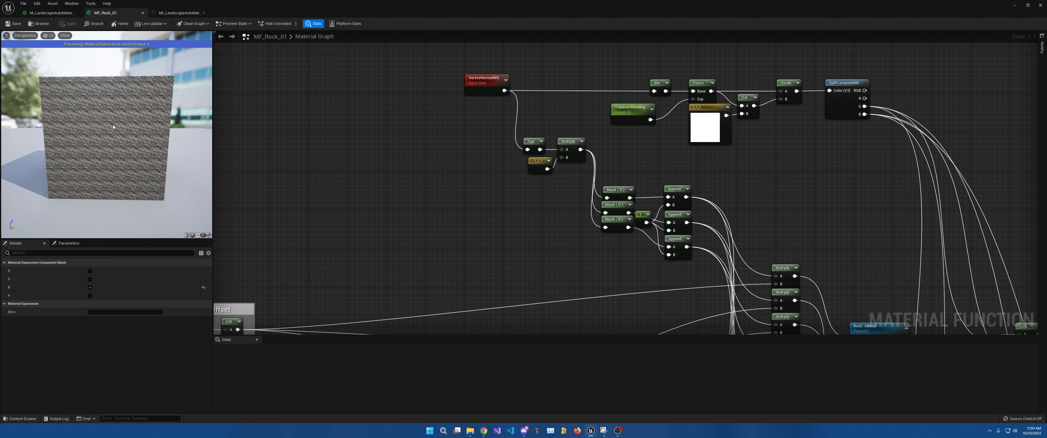
Inspect the rock texture's direction up close on different faces of the preview cube.
left_click_drag(113, 127, 92, 127)
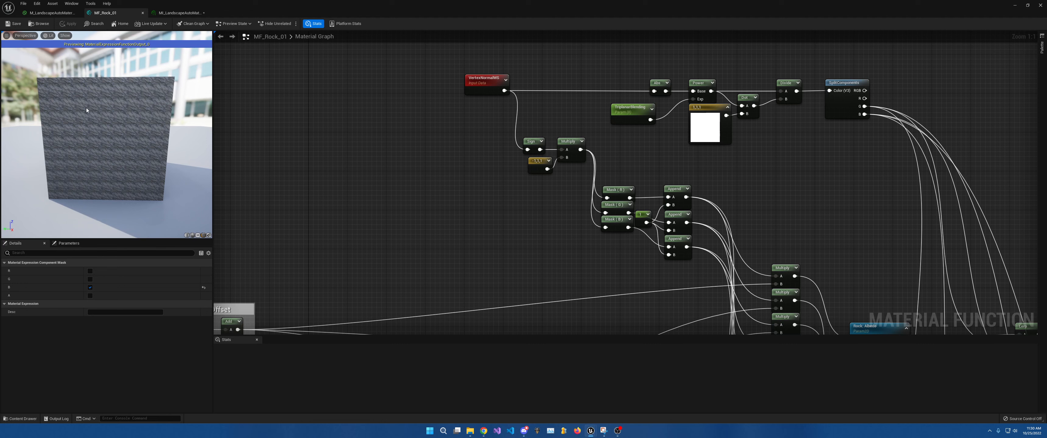
scroll(60, 88, "up", 4)
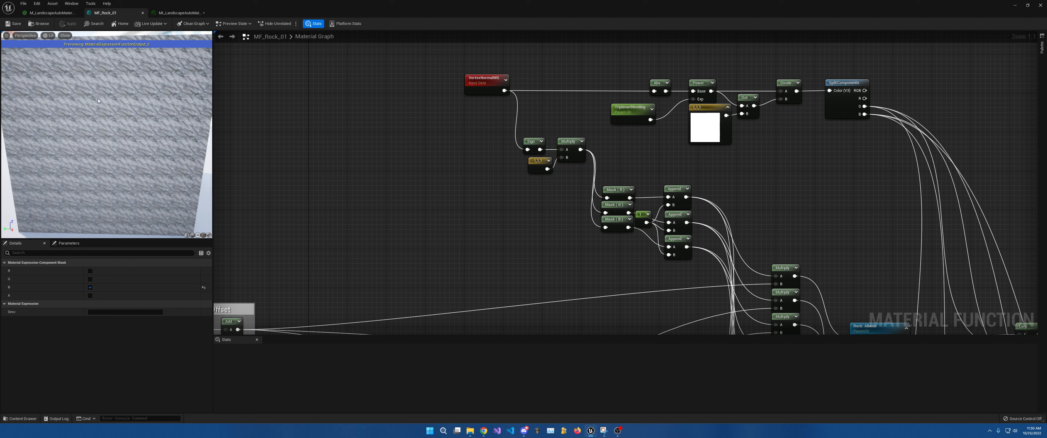
left_click_drag(171, 115, 184, 101)
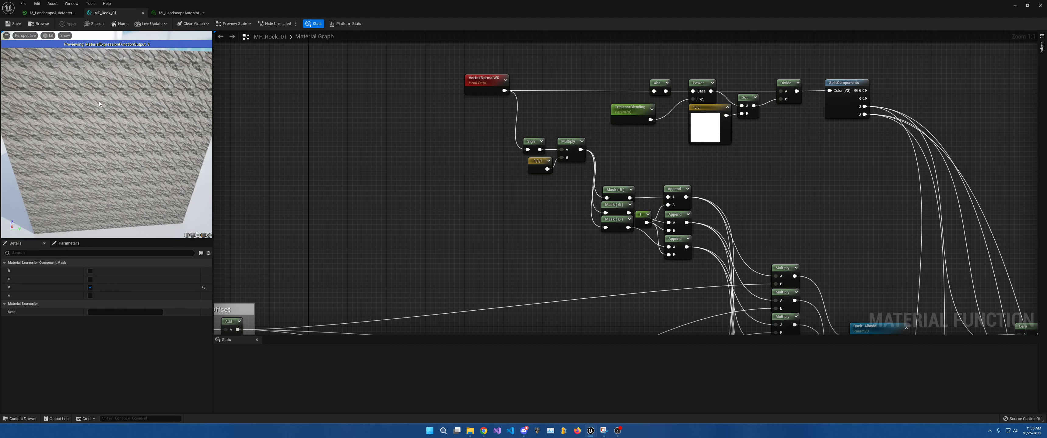
left_click_drag(122, 146, 78, 113)
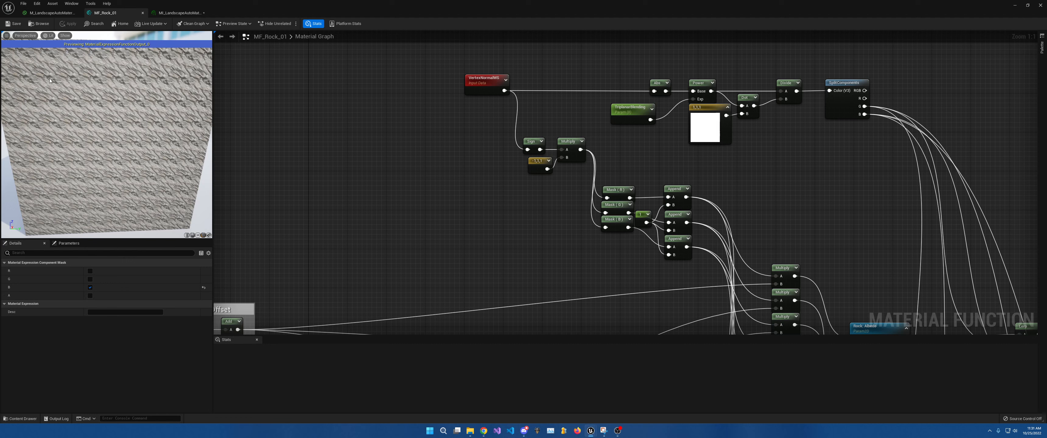
left_click_drag(96, 124, 91, 120)
left_click_drag(91, 199, 142, 175)
left_click_drag(107, 138, 199, 155)
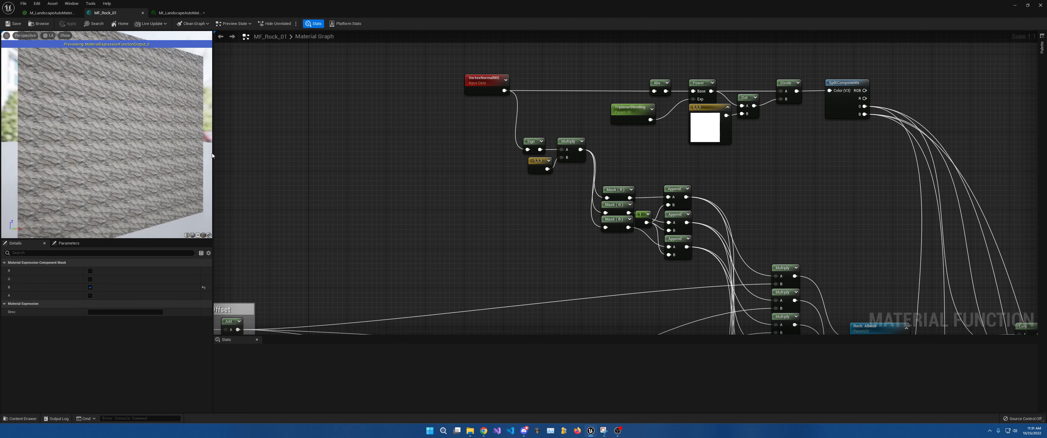
left_click_drag(172, 105, 153, 108)
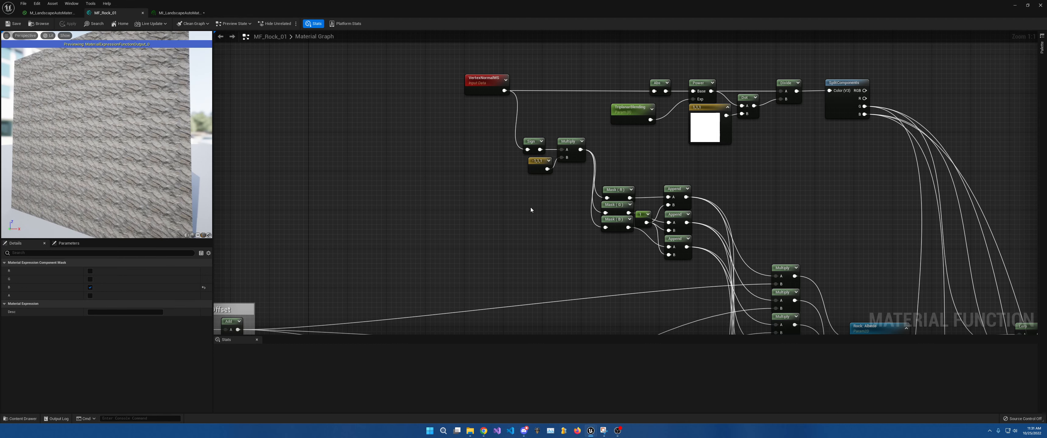
Inspect the Sign node in the VertexNormalWS chain and move the constant feeding the Append nodes below the three Mask nodes.
right_click_drag(568, 241, 562, 211)
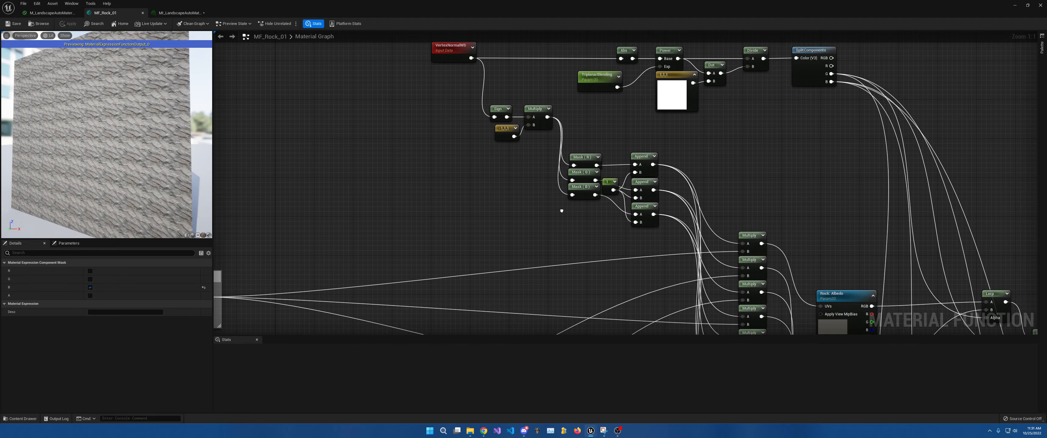
right_click_drag(559, 176, 568, 189)
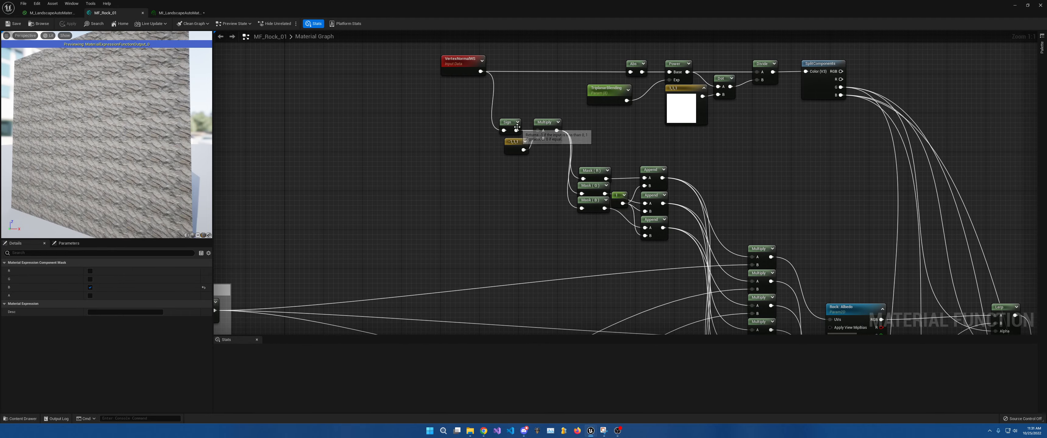
left_click(510, 124)
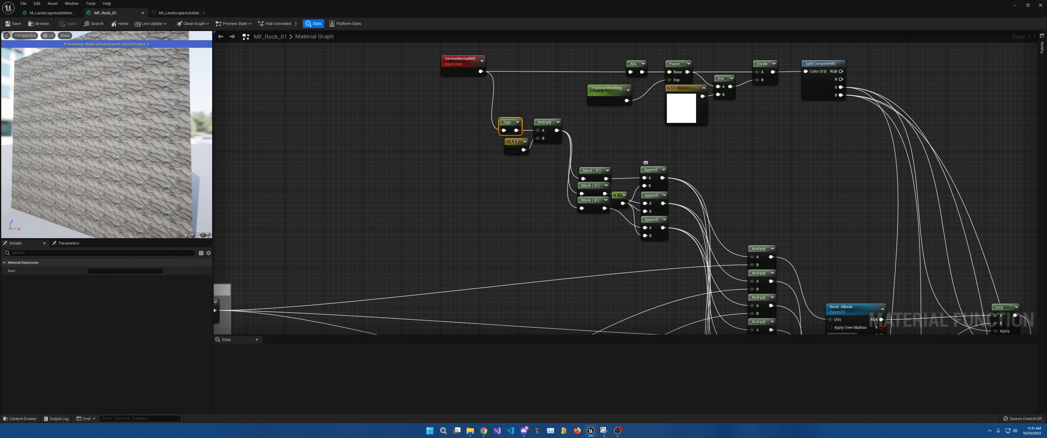
right_click_drag(646, 183, 617, 181)
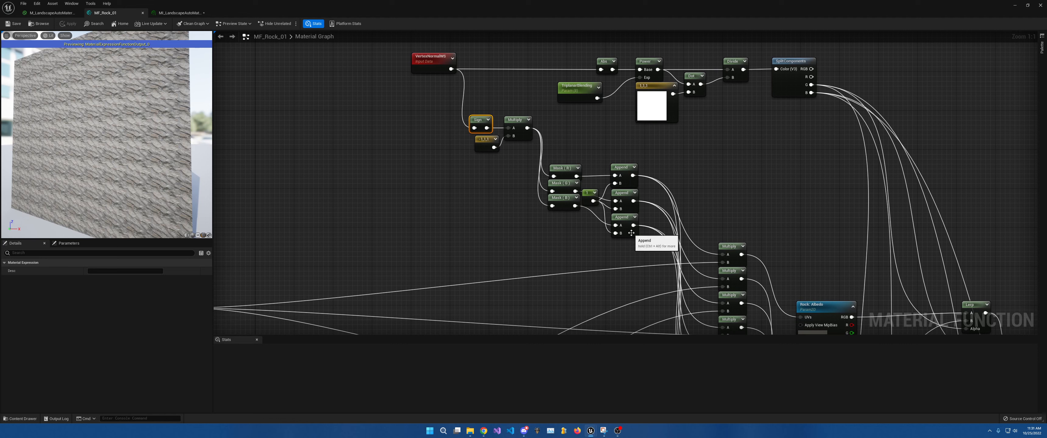
left_click_drag(590, 196, 561, 220)
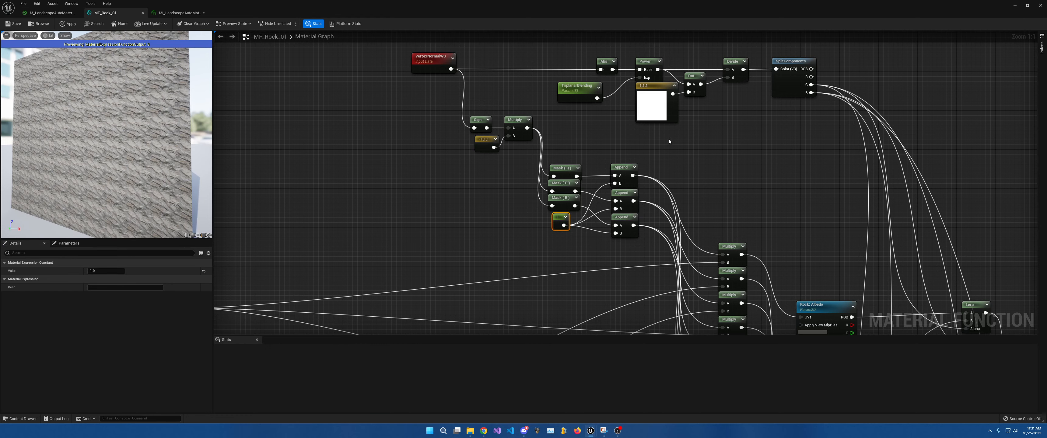
Select the column of Multiply nodes and examine its links between the Append nodes and the texture samplers.
right_click_drag(727, 246, 714, 142)
left_click_drag(714, 142, 722, 284)
right_click_drag(743, 211, 750, 305)
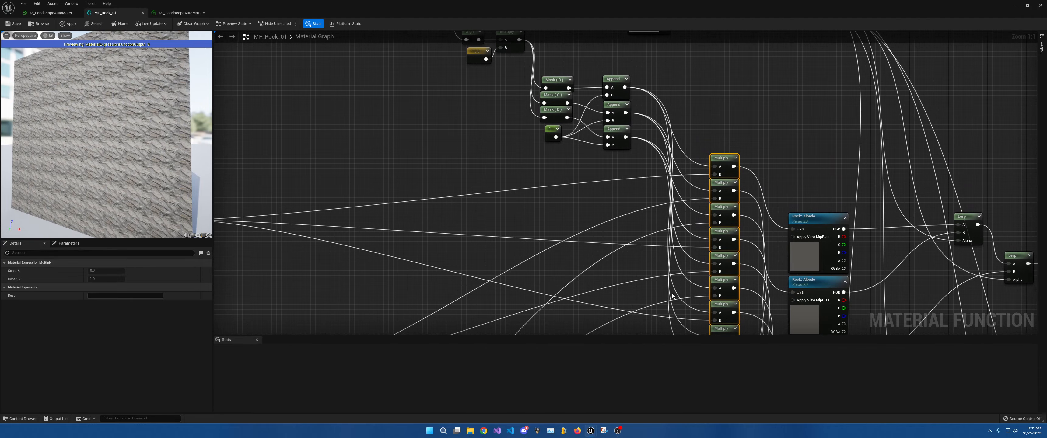
right_click_drag(764, 241, 712, 84)
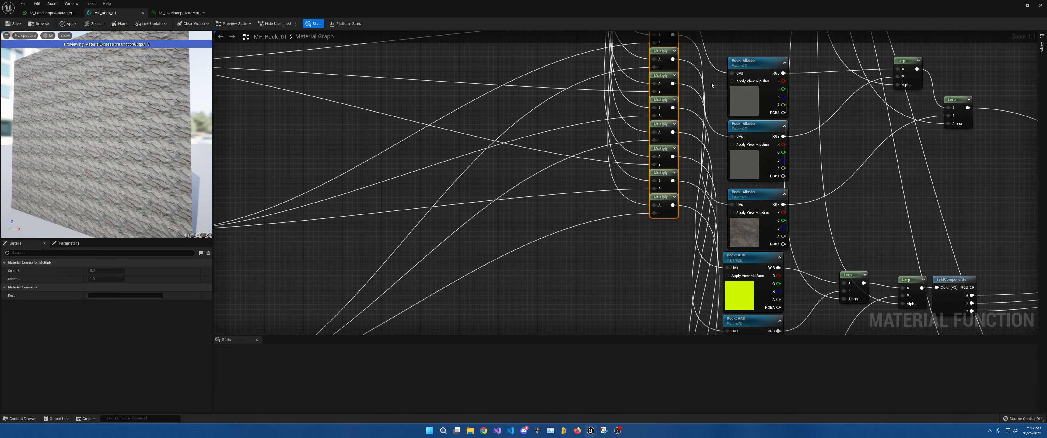
right_click_drag(730, 124, 764, 226)
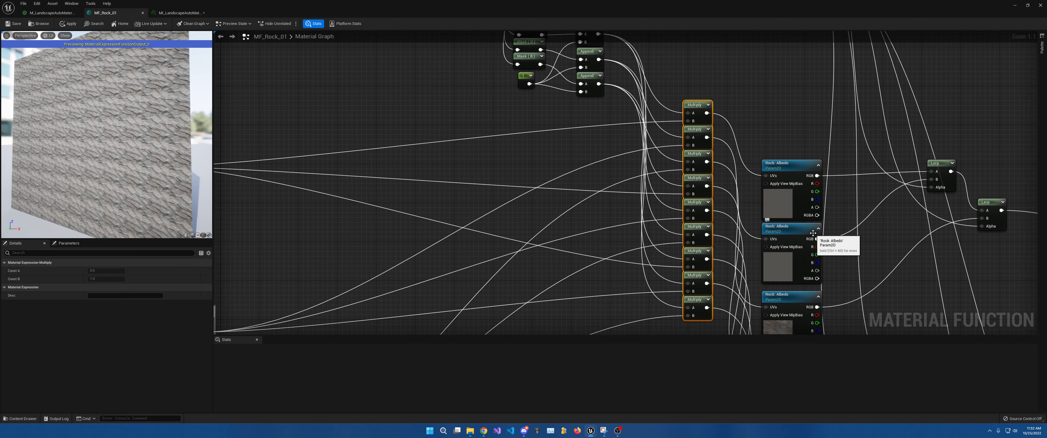
right_click_drag(631, 150, 687, 230)
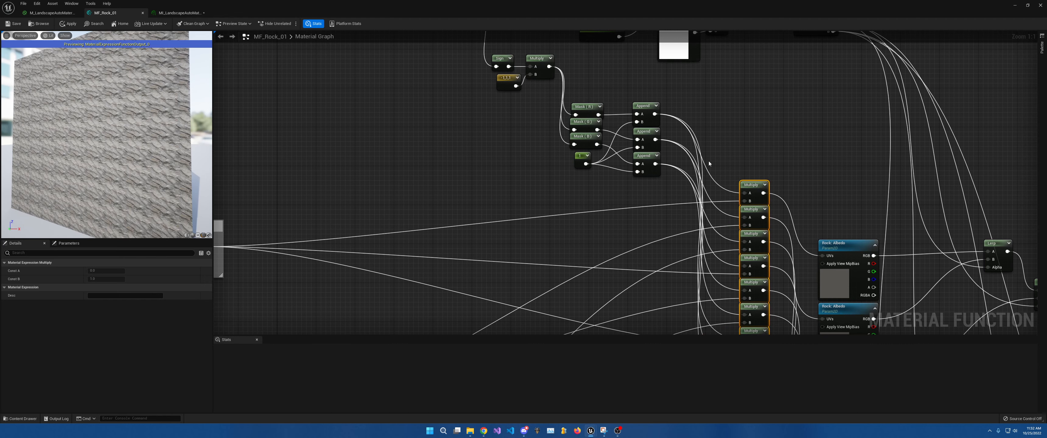
right_click_drag(709, 164, 684, 167)
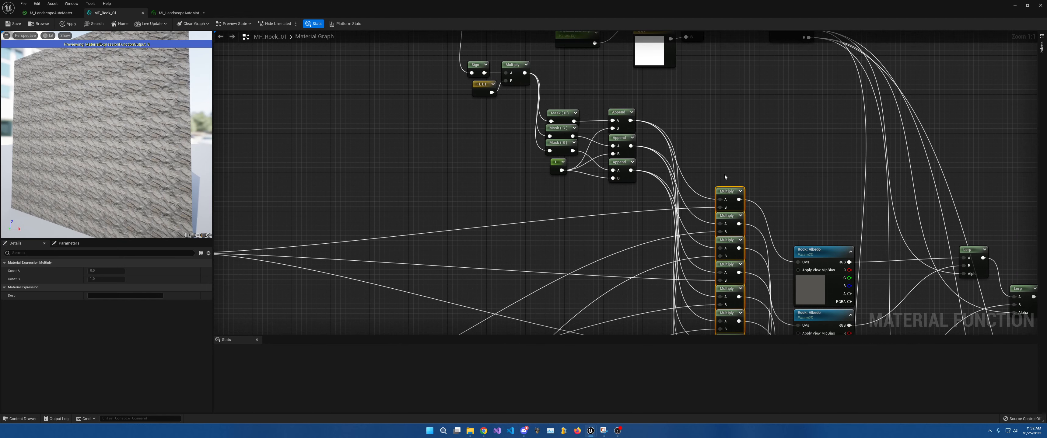
Move the top three Multiply nodes out of their column to beside the middle UV chain's Offset group.
left_click_drag(727, 182, 744, 135)
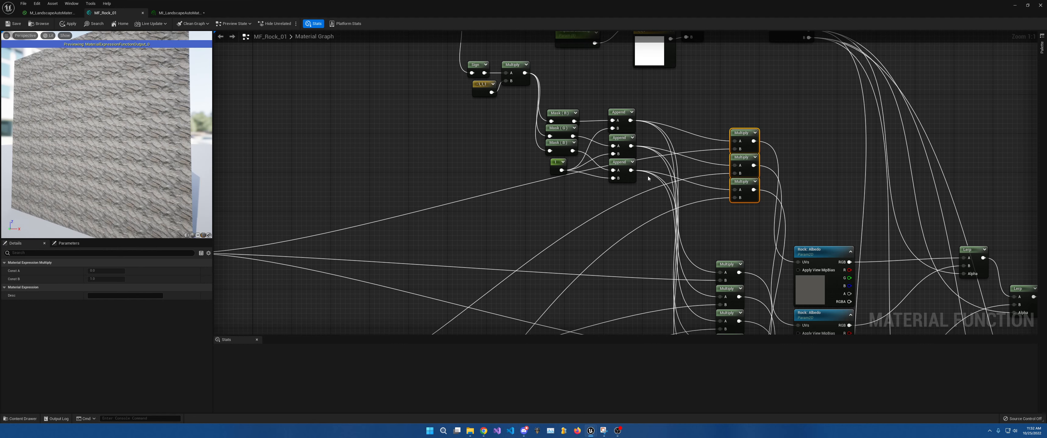
right_click_drag(712, 185, 818, 86)
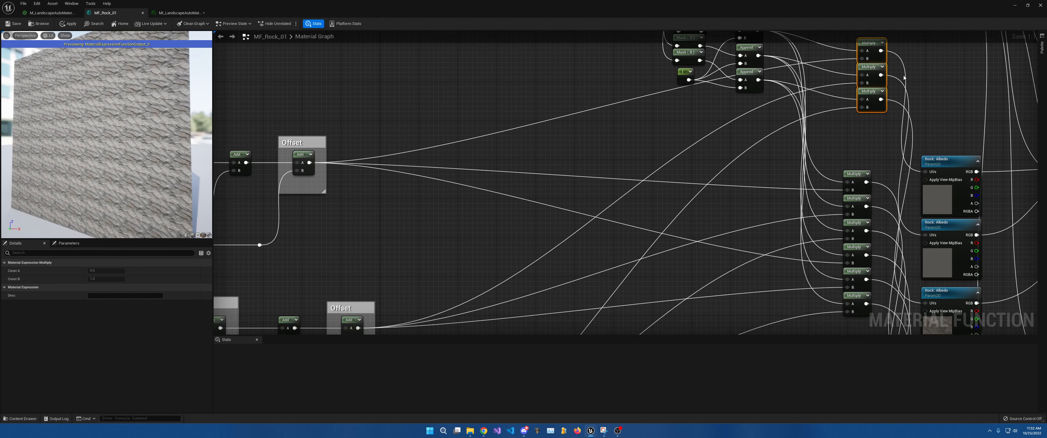
left_click_drag(882, 57, 559, 247)
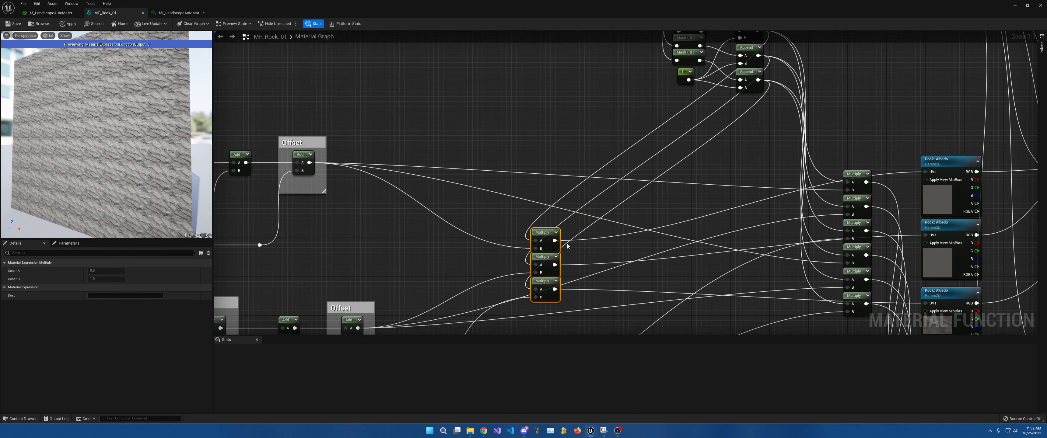
right_click_drag(568, 247, 732, 168)
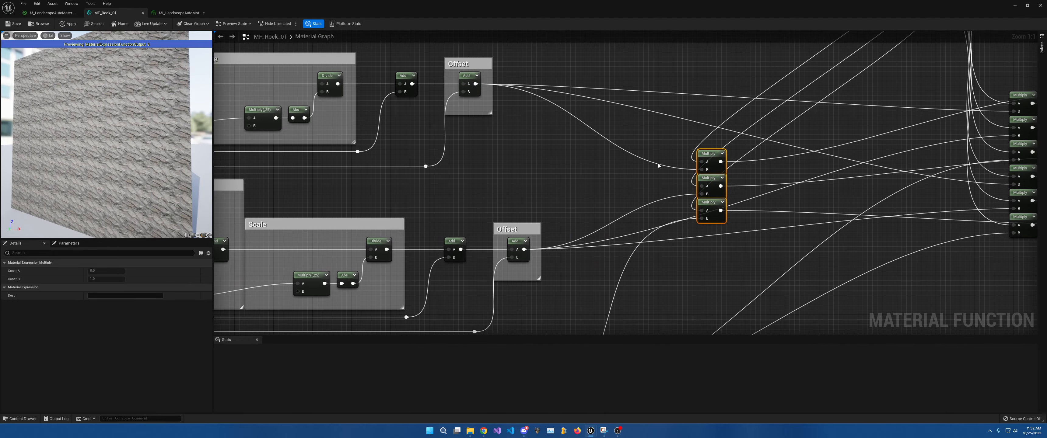
right_click_drag(670, 275, 581, 155)
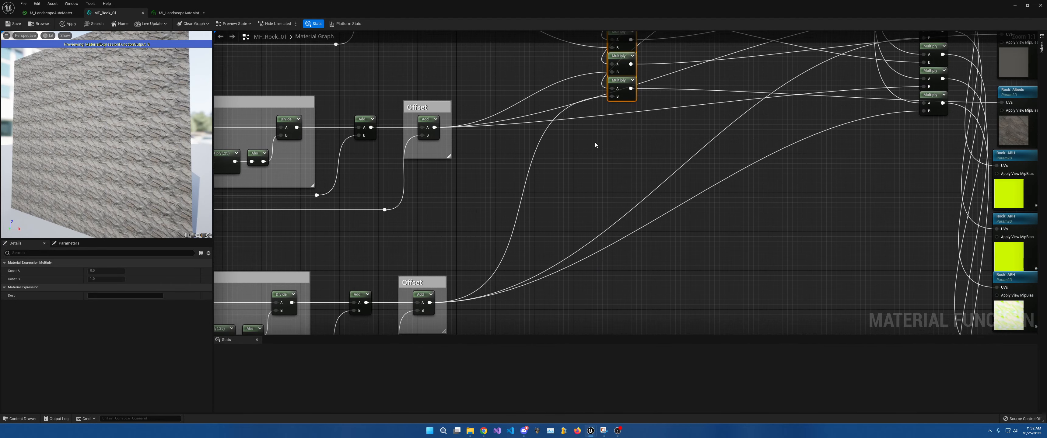
left_click_drag(619, 85, 629, 164)
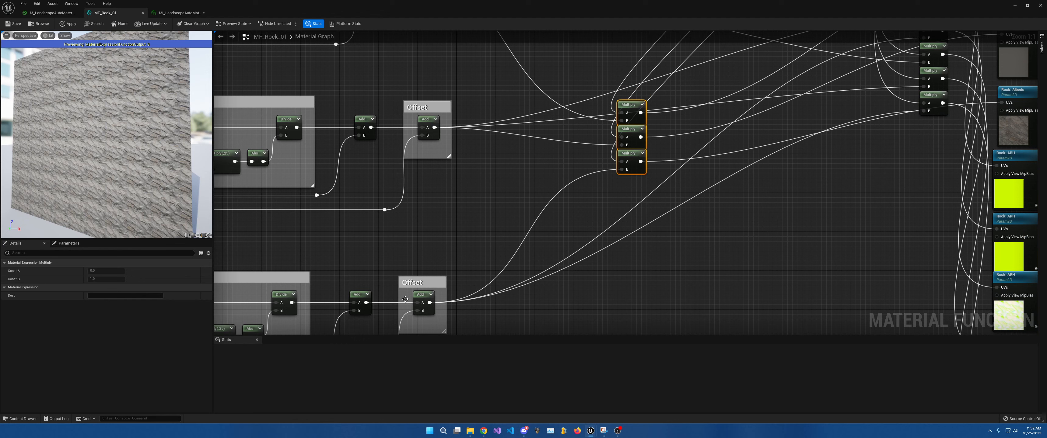
right_click_drag(635, 108, 472, 251)
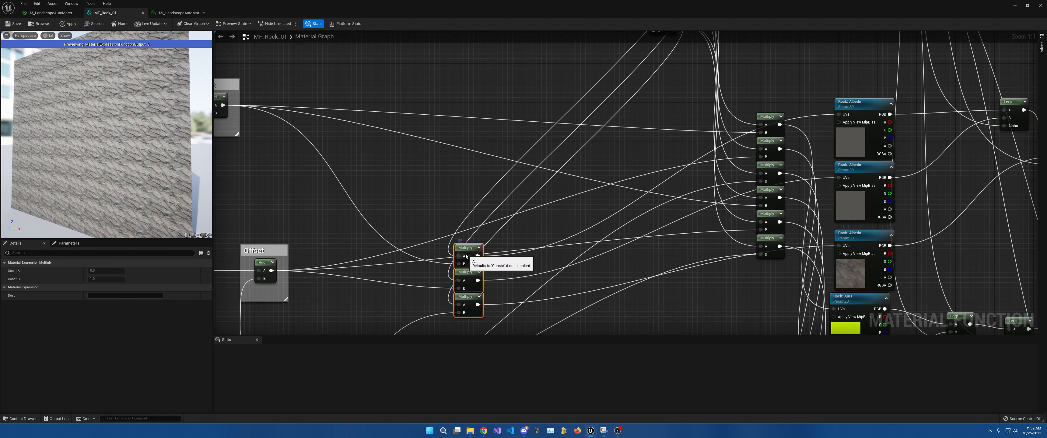
Return the three Multiply nodes to the top of their column and move the whole column down until its first three sit beside the Rock Albedo samplers.
left_click_drag(472, 251, 768, 50)
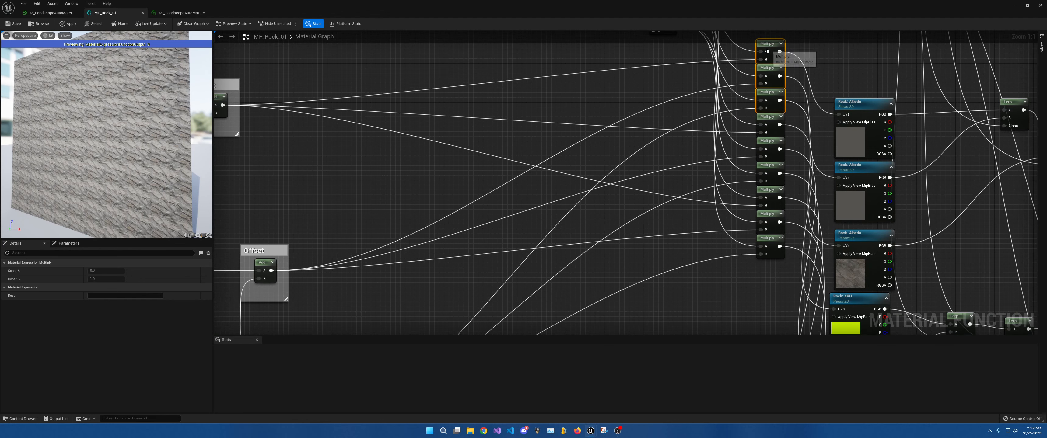
right_click_drag(807, 68, 710, 93)
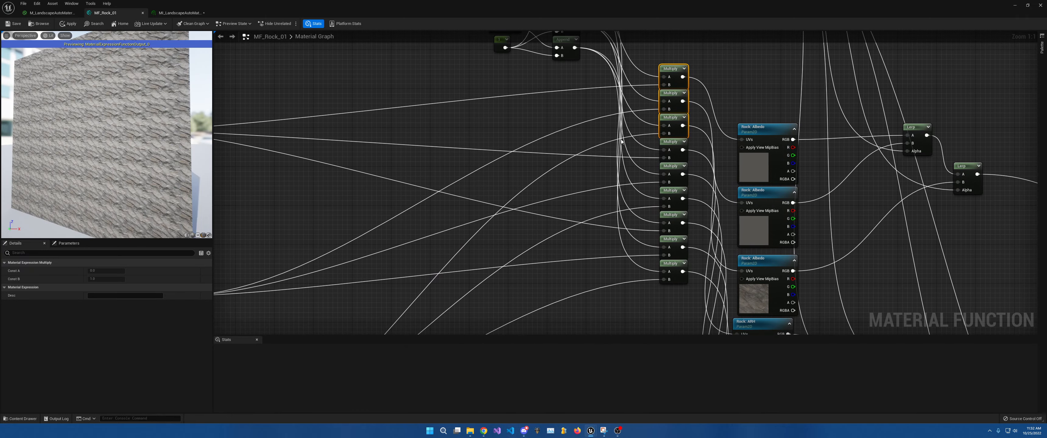
left_click_drag(633, 53, 696, 277)
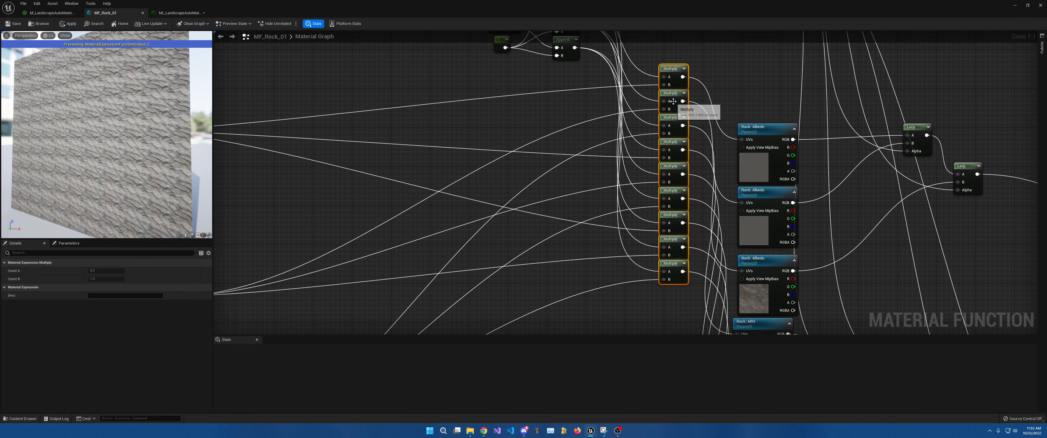
left_click_drag(672, 104, 667, 215)
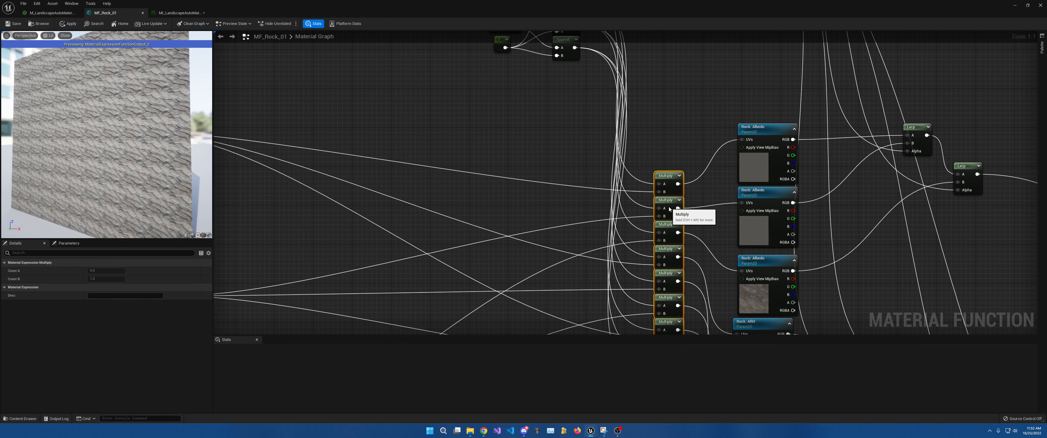
right_click_drag(731, 223, 736, 53)
right_click_drag(641, 89, 638, 128)
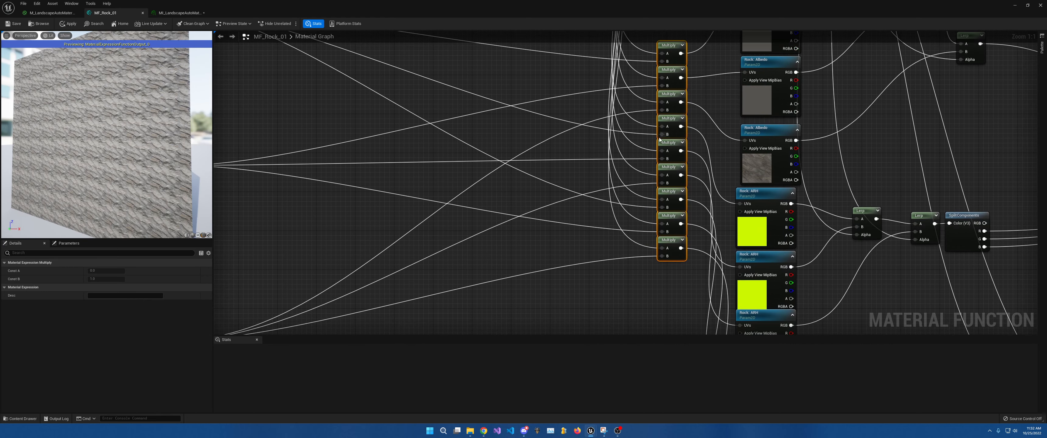
Move the lower six Multiply nodes down so the first three of them line up with the Rock ARH samplers.
left_click_drag(638, 127, 691, 266)
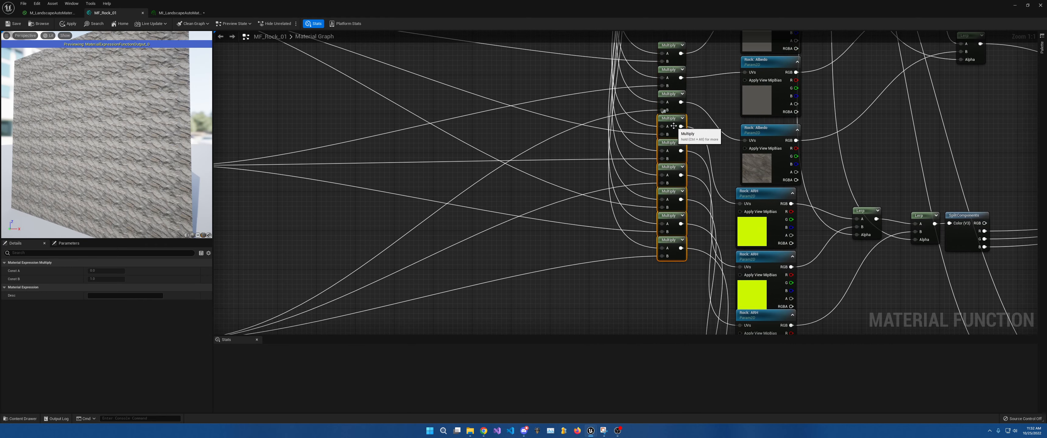
left_click_drag(673, 130, 673, 243)
right_click_drag(700, 259, 721, 99)
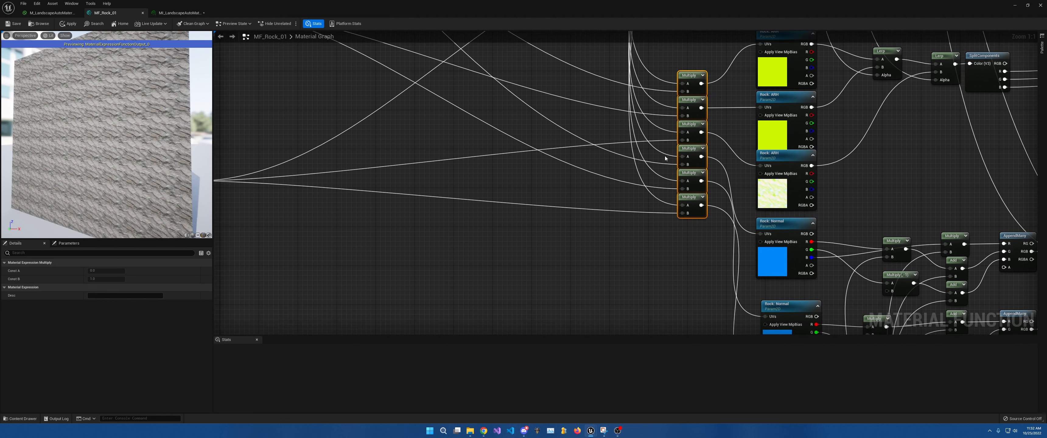
Move the last three Multiply nodes down beside the Rock Normal samplers.
left_click_drag(665, 159, 720, 224)
right_click_drag(721, 224, 678, 134)
left_click_drag(655, 117, 648, 241)
right_click_drag(706, 200, 680, 178)
right_click_drag(628, 140, 668, 310)
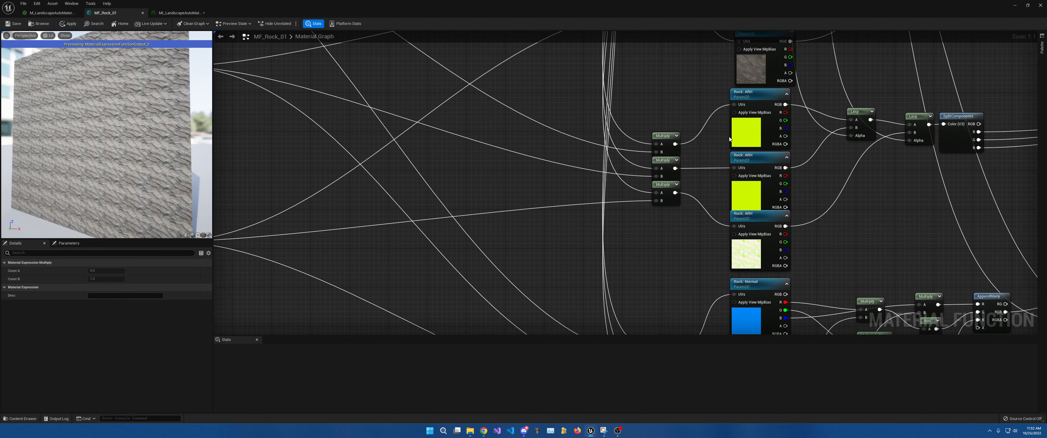
Examine how the Albedo and ARH samplers run through their Lerp nodes and SplitComponents into SetMaterialAttributes.
right_click_drag(728, 139, 630, 160)
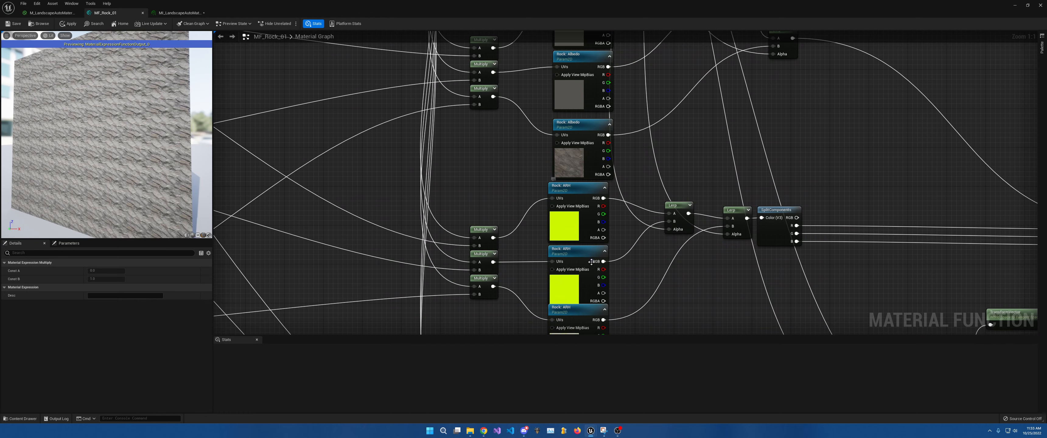
right_click_drag(573, 236, 452, 204)
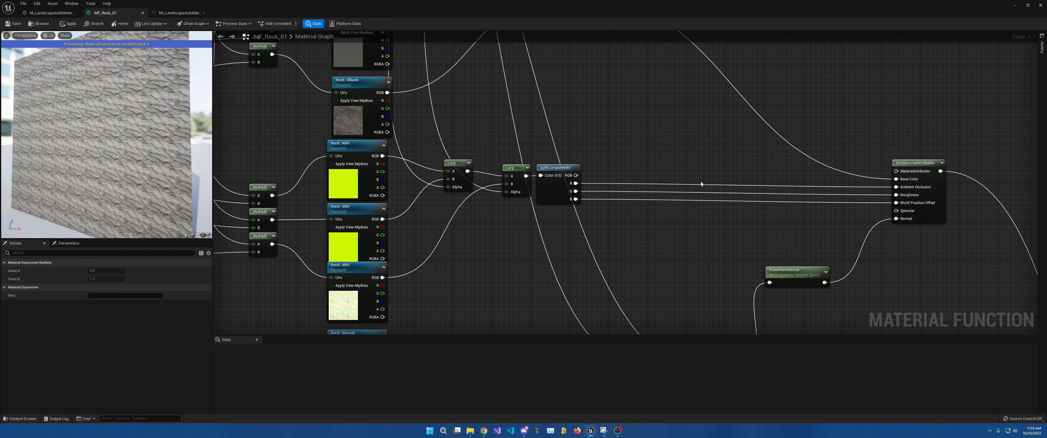
right_click_drag(869, 183, 844, 178)
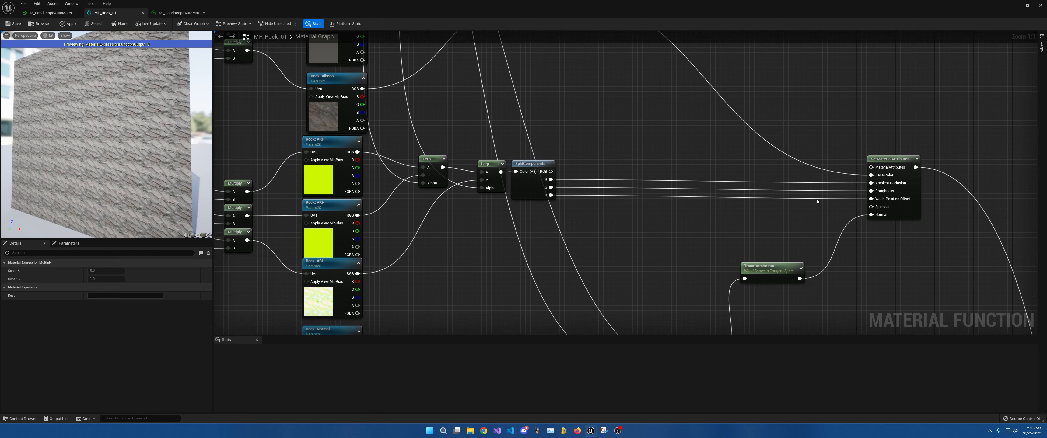
left_click_drag(158, 142, 136, 140)
right_click_drag(525, 132, 667, 123)
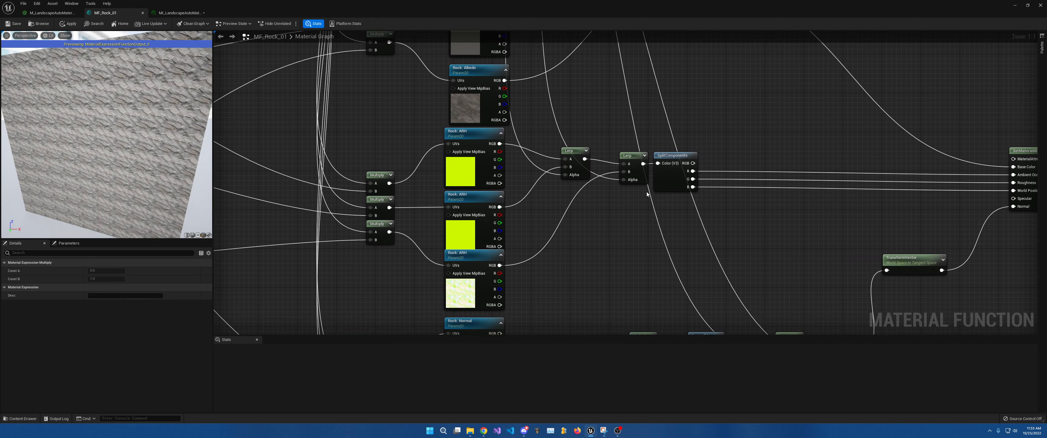
right_click_drag(647, 193, 679, 324)
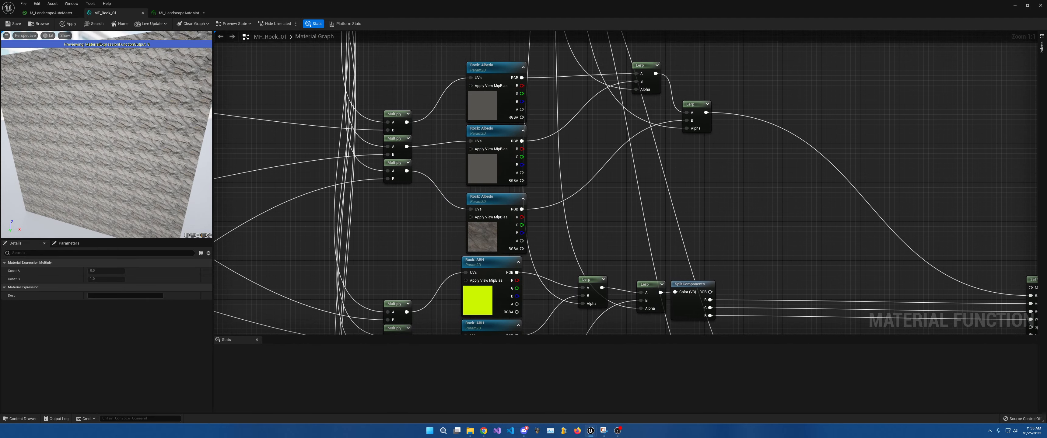
right_click_drag(603, 255, 578, 222)
right_click_drag(666, 187, 716, 179)
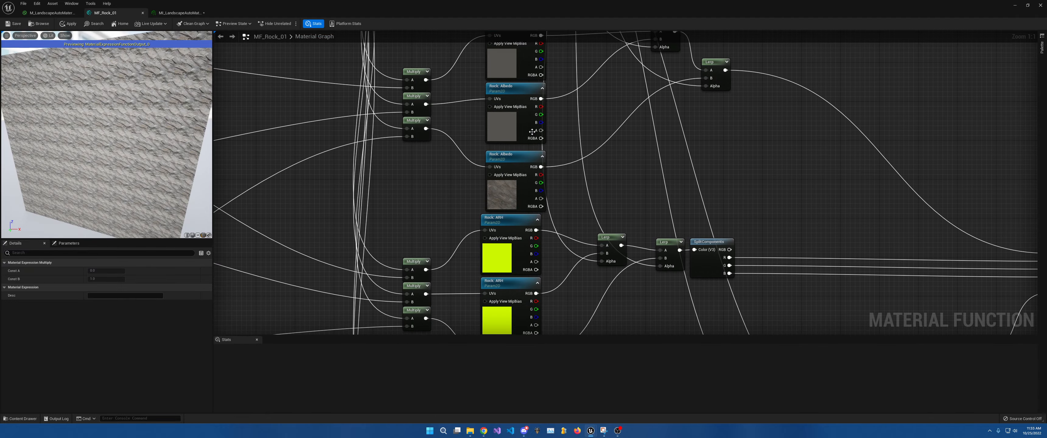
Review the three Multiply groups down to the Rock Normal samplers and nudge the lower VertexNormalWS node slightly upward.
scroll(502, 124, "down", 5)
right_click_drag(359, 126, 490, 174)
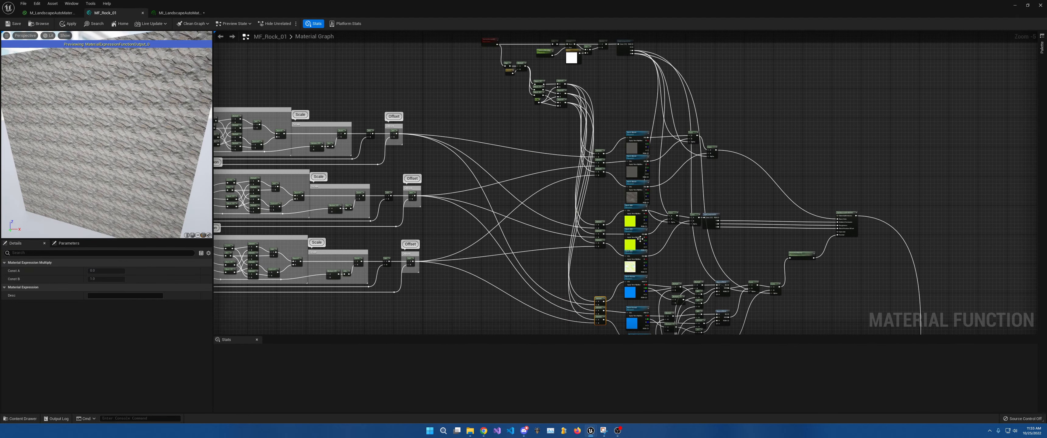
right_click_drag(638, 297, 645, 135)
scroll(623, 201, "up", 1)
scroll(623, 201, "up", 4)
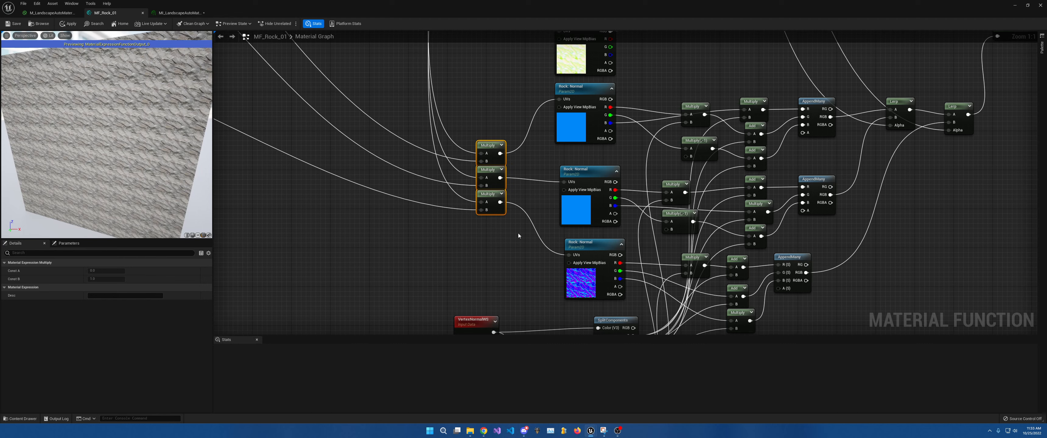
right_click_drag(502, 245, 485, 207)
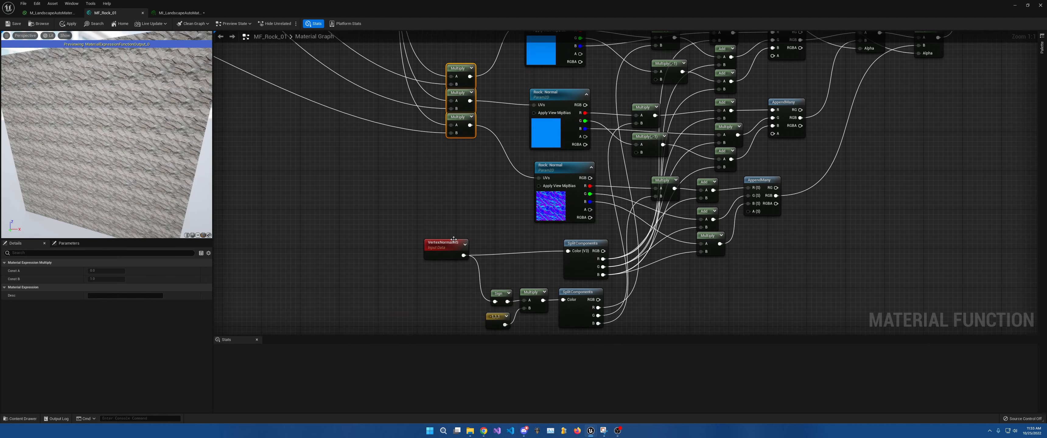
left_click_drag(454, 242, 452, 238)
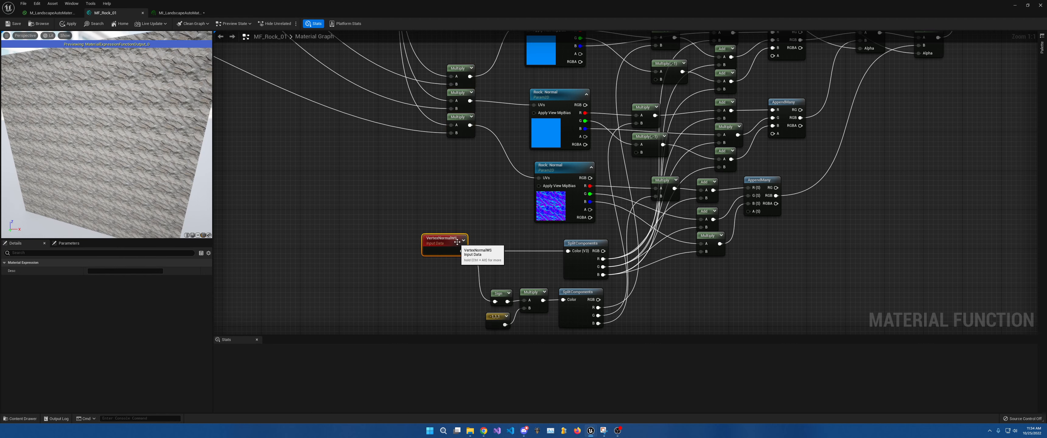
Move the two Lerp nodes of the normal chain up beside the TransformVector node's input.
right_click_drag(574, 146, 509, 206)
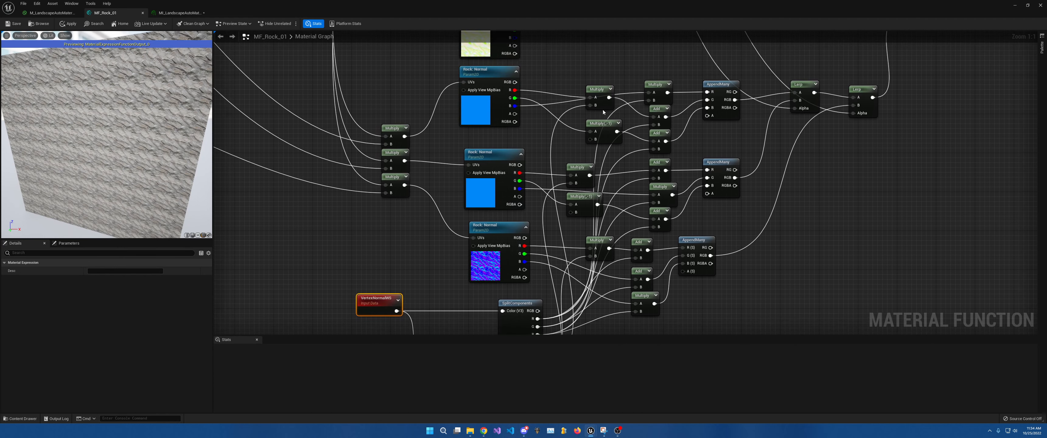
right_click_drag(790, 152, 686, 223)
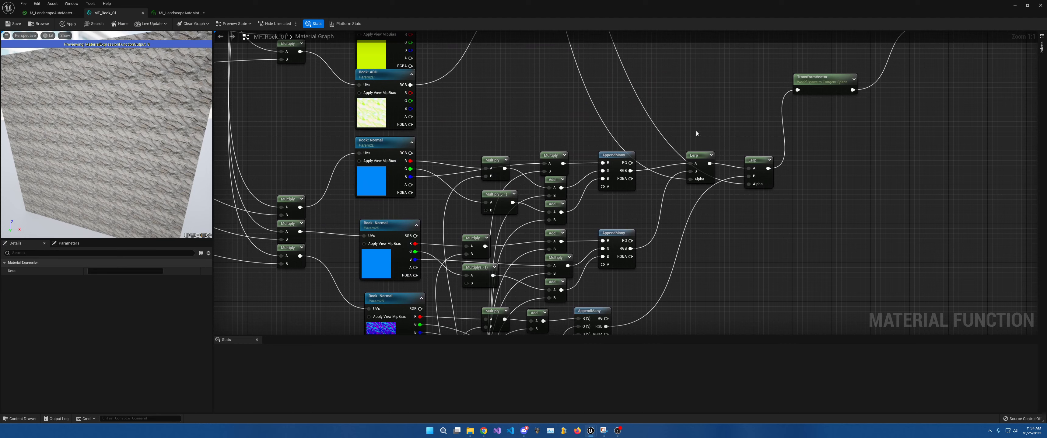
left_click_drag(696, 133, 774, 194)
left_click_drag(756, 164, 765, 81)
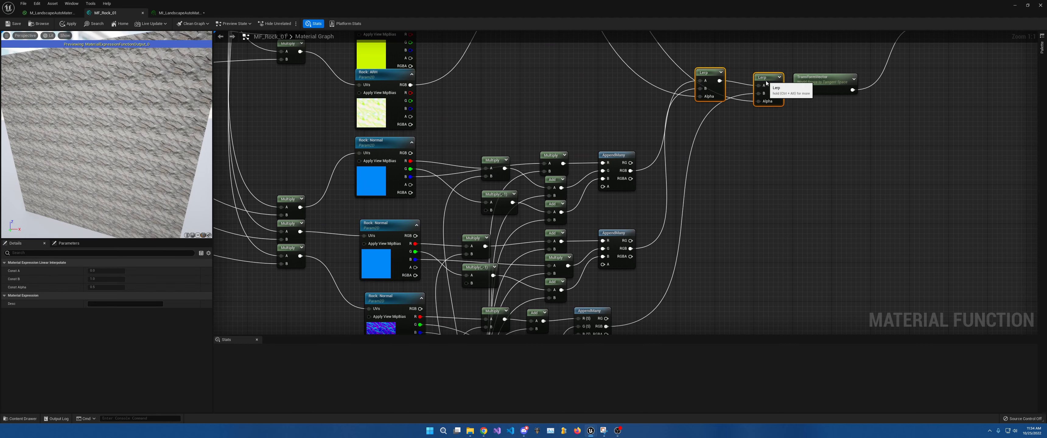
Inspect the TransformVector node's source and destination spaces and trace the normal chain that feeds it.
right_click_drag(766, 81, 715, 200)
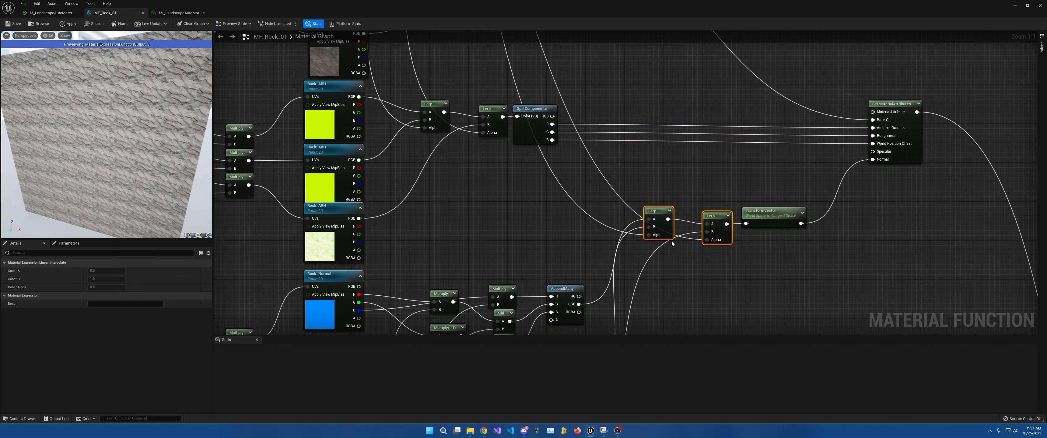
left_click(775, 214)
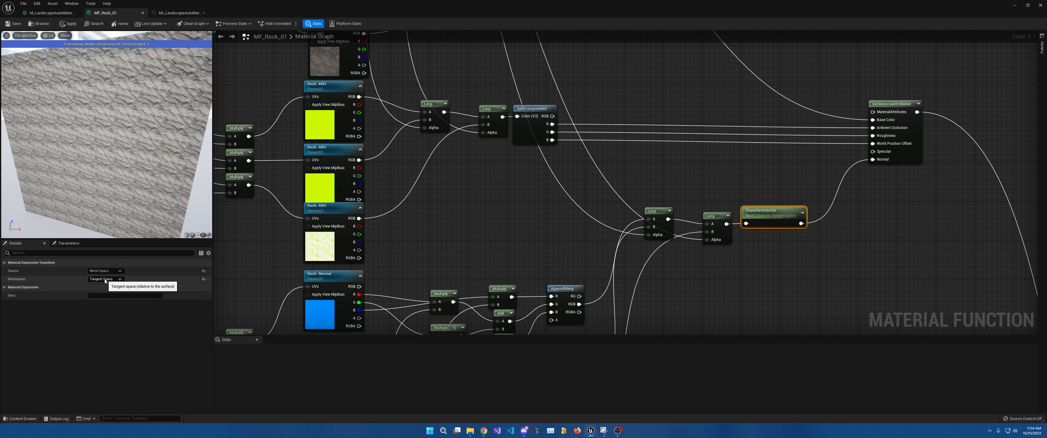
right_click_drag(479, 246, 581, 31)
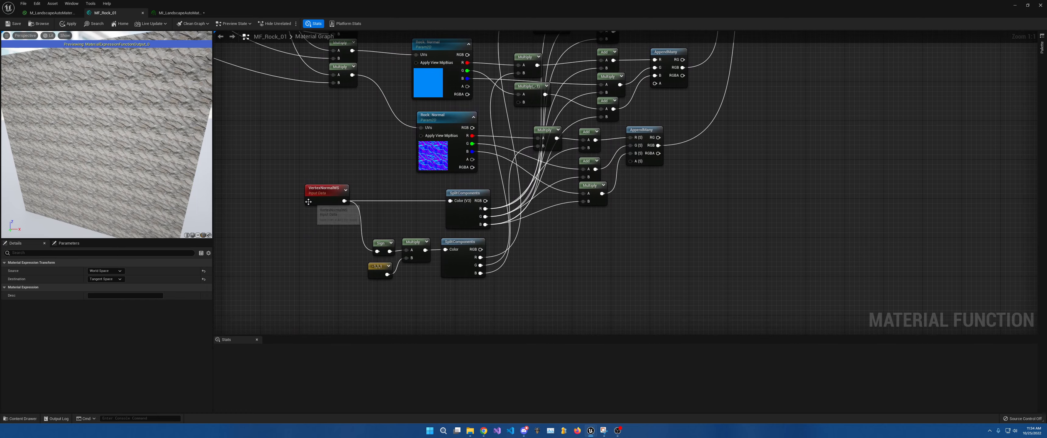
right_click_drag(606, 126, 419, 322)
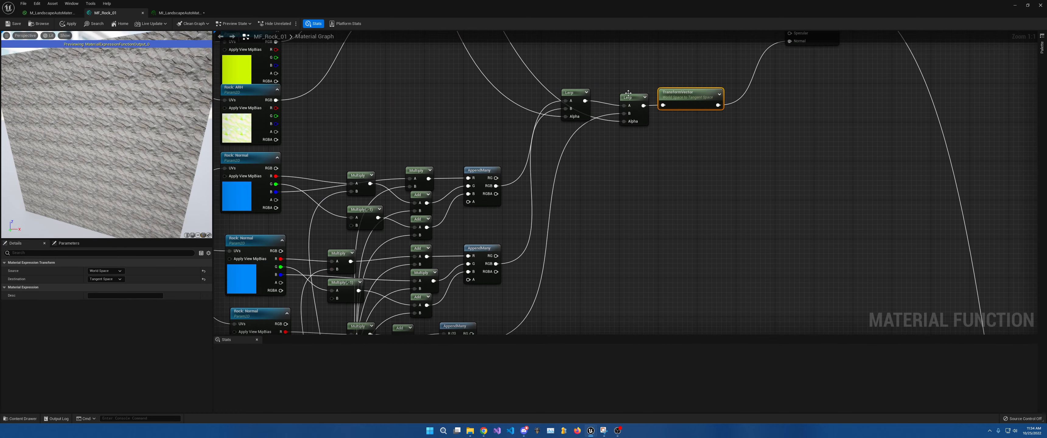
right_click_drag(600, 87, 618, 234)
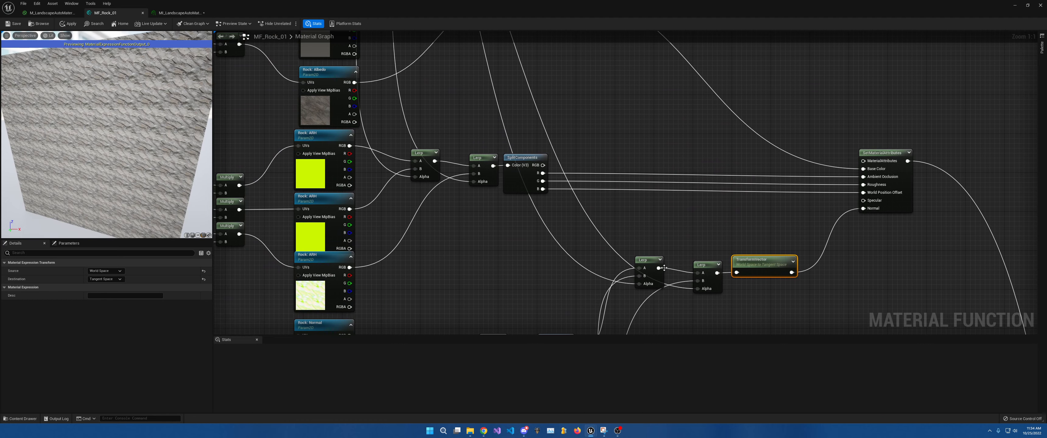
Compare the lower VertexNormalWS Sign and Multiply chain with the matching chain that feeds the Mask and Append nodes.
right_click_drag(597, 185, 619, 39)
right_click_drag(610, 253, 704, 70)
right_click_drag(329, 168, 352, 167)
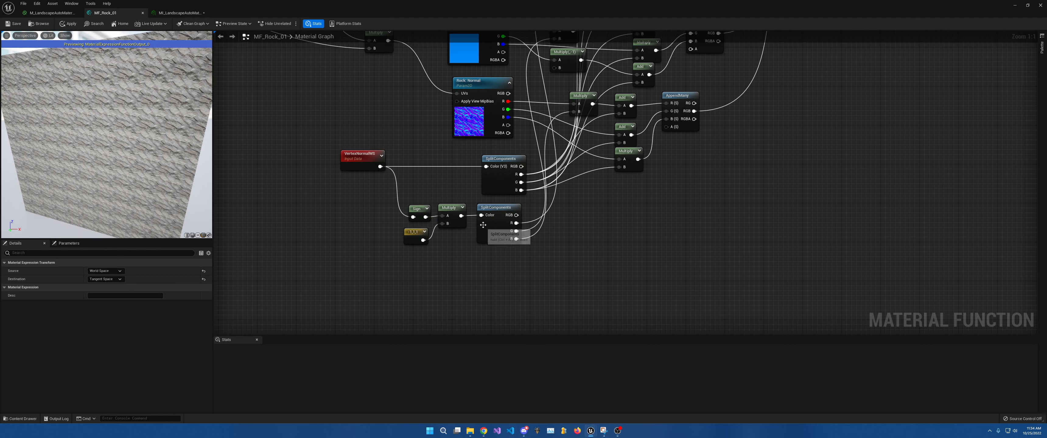
right_click_drag(490, 160, 533, 198)
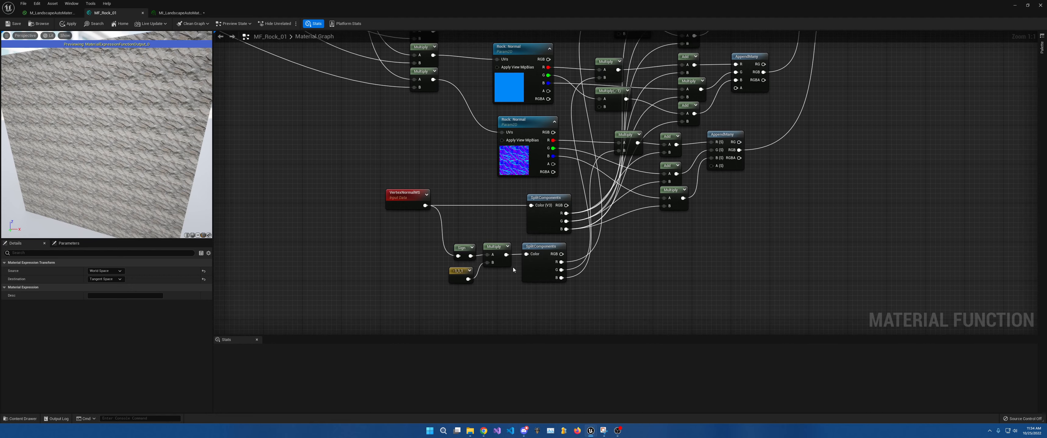
right_click_drag(549, 149, 639, 333)
right_click_drag(531, 80, 639, 334)
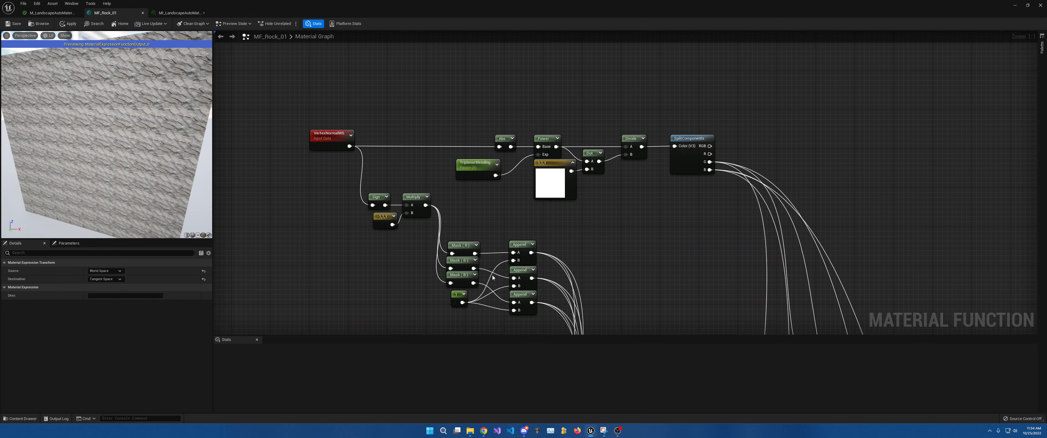
right_click_drag(483, 222, 482, 160)
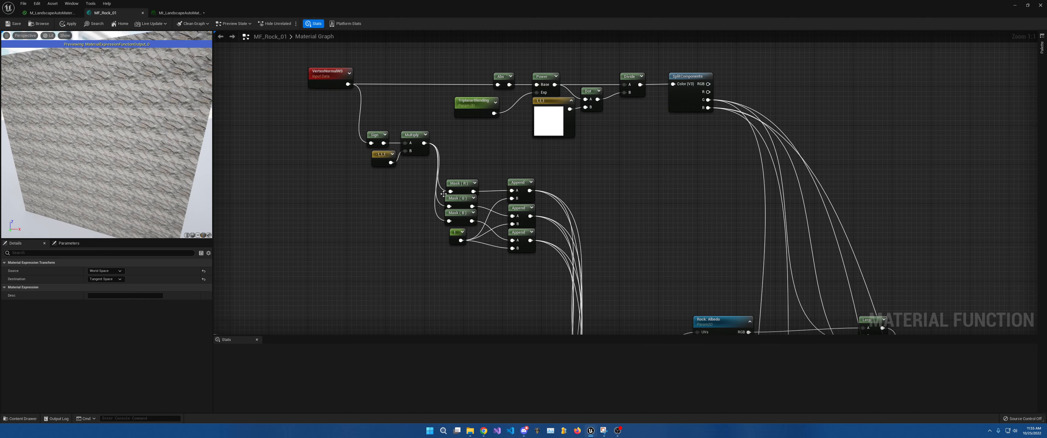
right_click_drag(512, 260, 467, 34)
right_click_drag(528, 280, 463, 34)
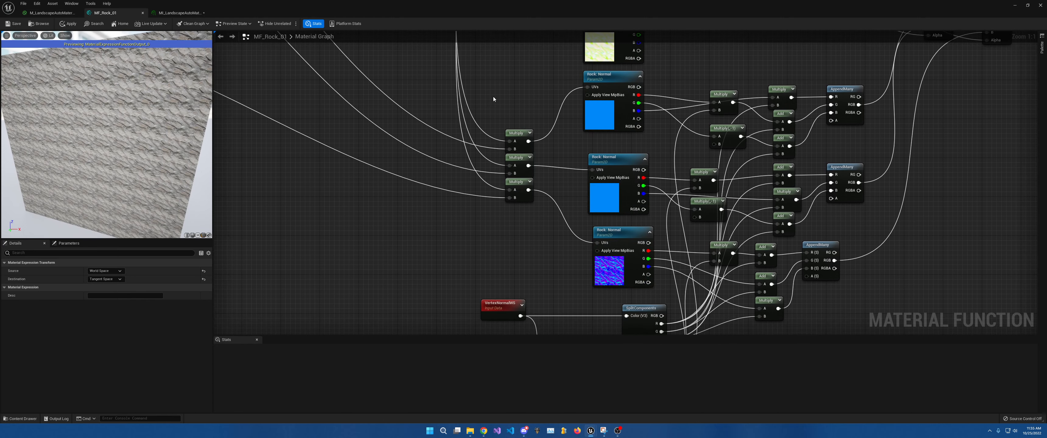
right_click_drag(530, 264, 444, 71)
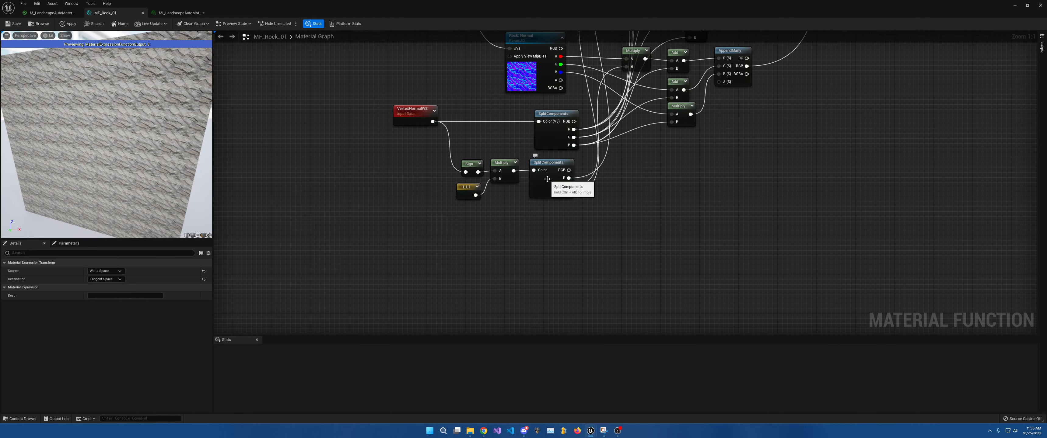
Select the Multiply, Add and AppendMany nodes behind the first two Rock Normal samplers and examine their links from the SplitComponents nodes.
right_click_drag(659, 181, 571, 315)
right_click_drag(568, 172, 540, 202)
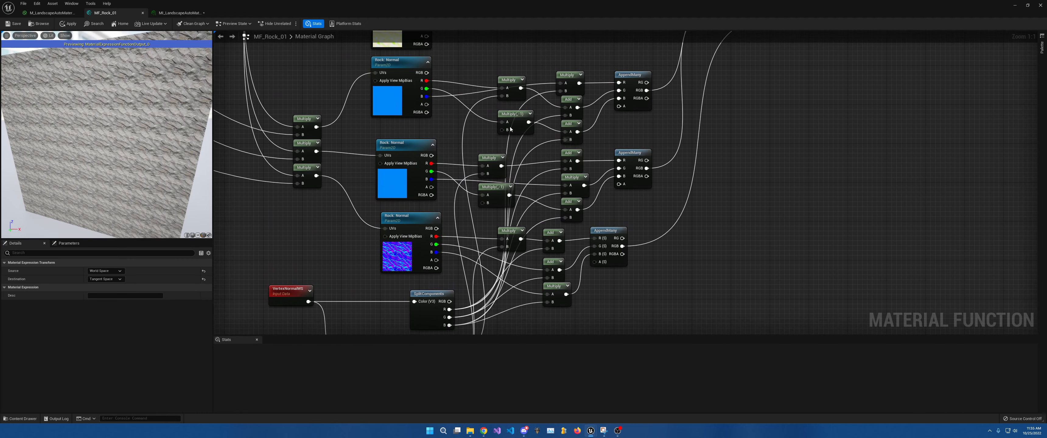
left_click_drag(466, 67, 652, 206)
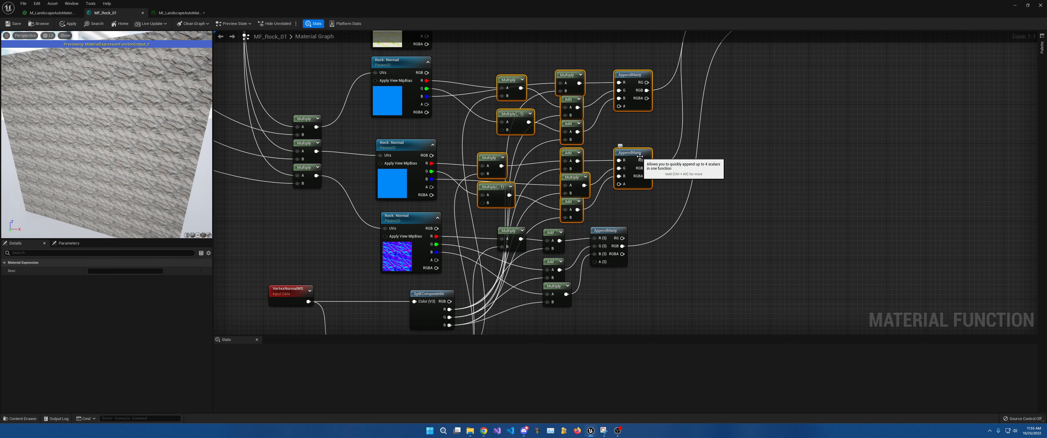
right_click_drag(640, 150, 668, 40)
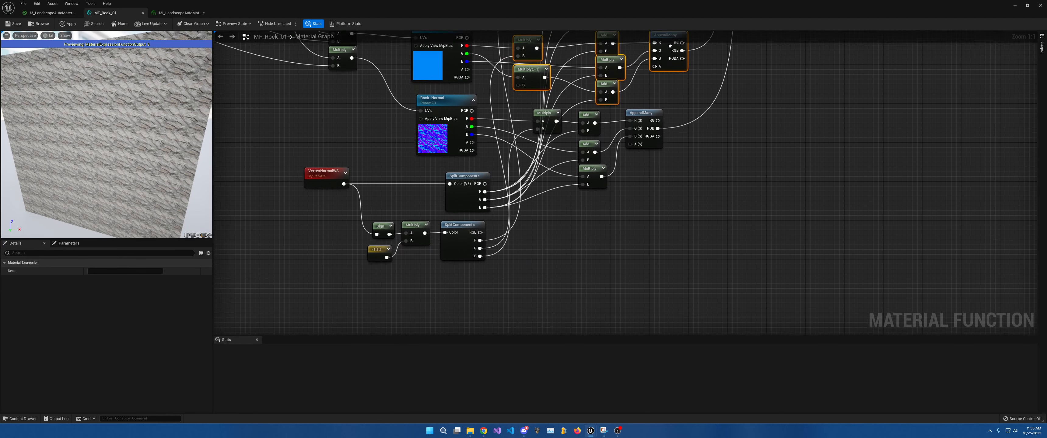
Move the third Rock Normal group and VertexNormalWS chain down clear of the others, and spread its Multiply, Add and AppendMany nodes away from the sampler.
left_click_drag(306, 105, 642, 248)
left_click_drag(638, 110, 684, 295)
right_click_drag(682, 277, 658, 94)
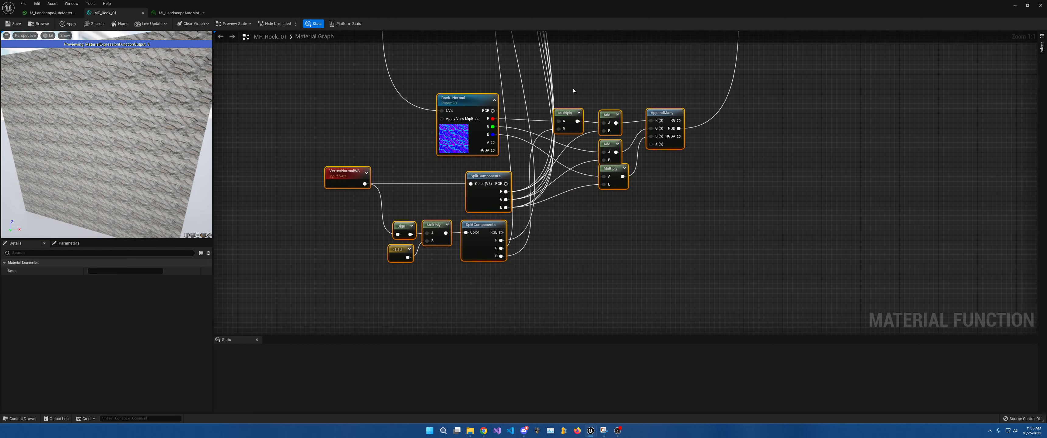
left_click_drag(573, 90, 653, 191)
left_click_drag(666, 113, 804, 115)
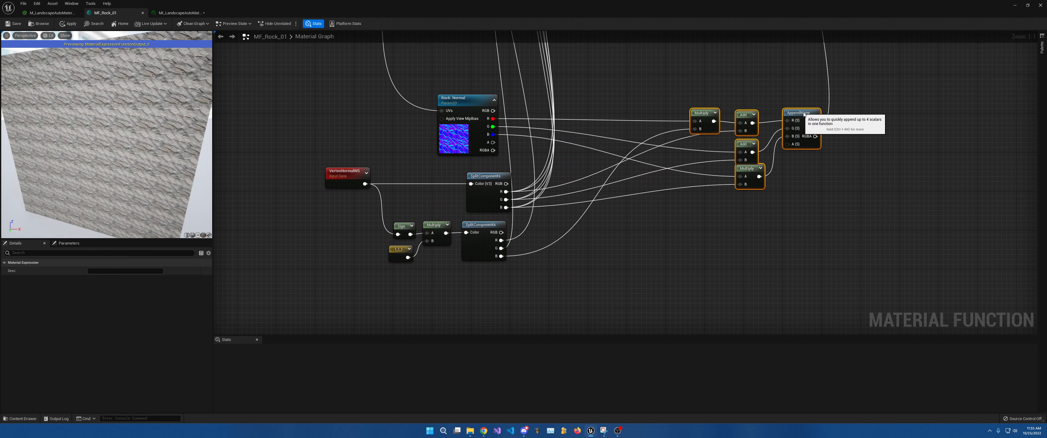
Shift the isolated third Rock Normal group together with the VertexNormalWS chain sideways and examine how their links cross.
mouse_move(556, 175)
right_mouse_down()
mouse_move(550, 186)
mouse_move(550, 163)
right_mouse_up()
left_click_drag(301, 104, 509, 243)
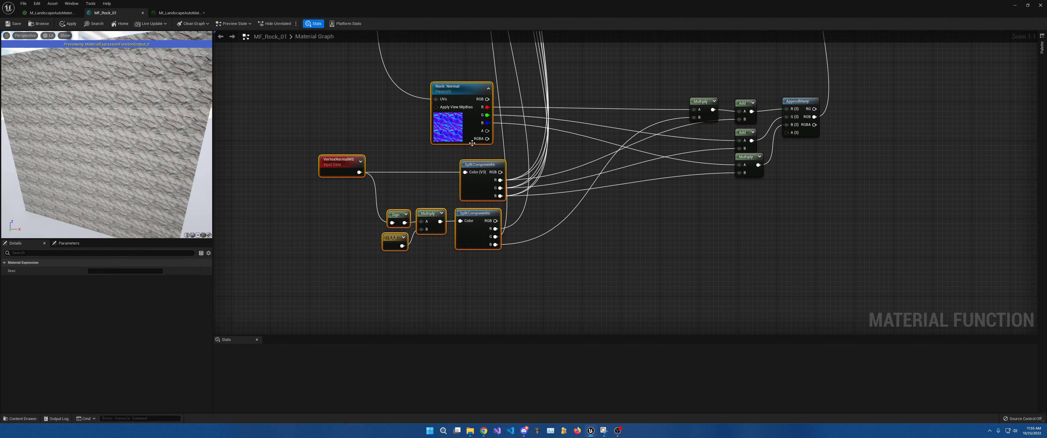
left_click_drag(312, 84, 811, 253)
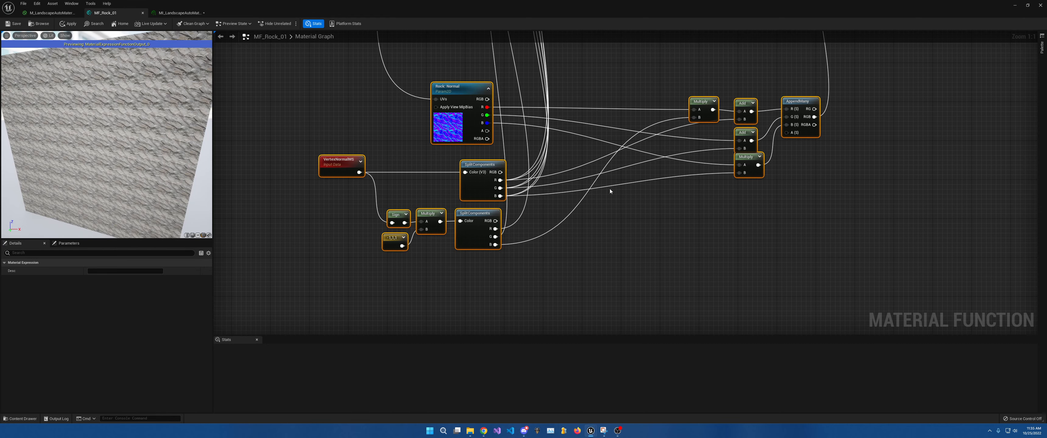
left_click_drag(466, 135, 557, 149)
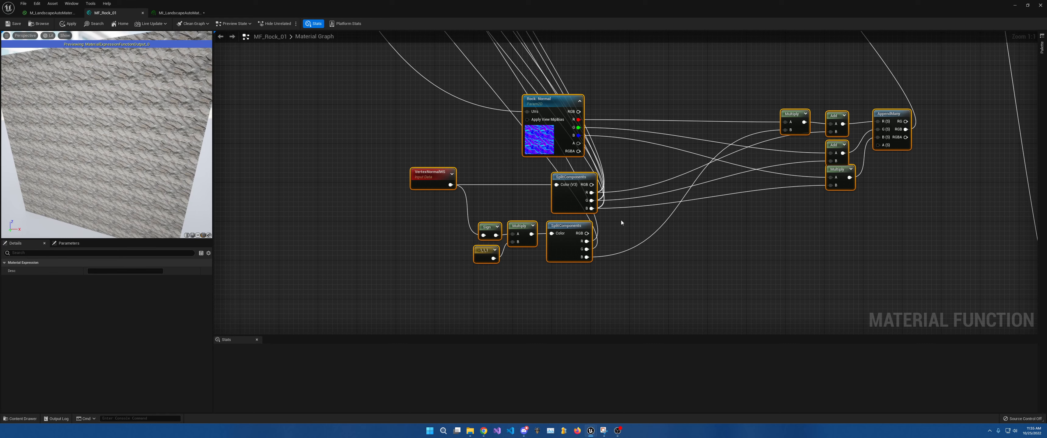
left_click(815, 107)
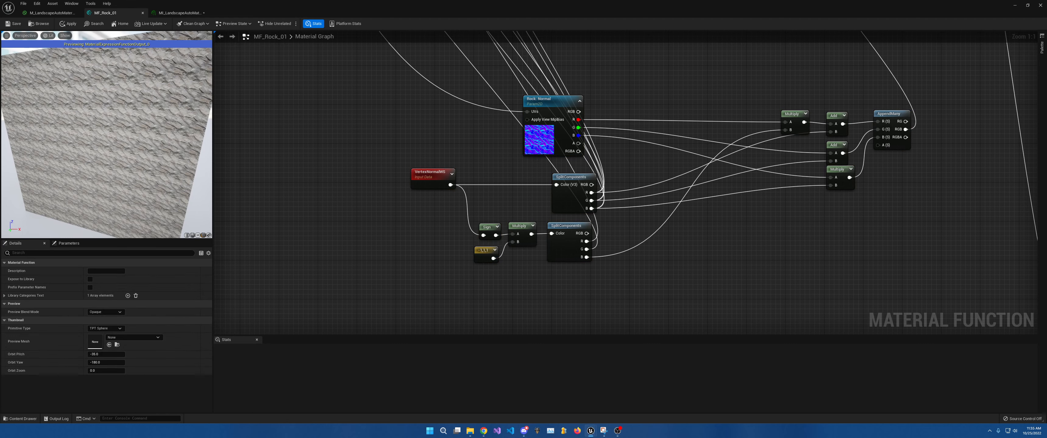
right_click_drag(615, 223, 605, 241)
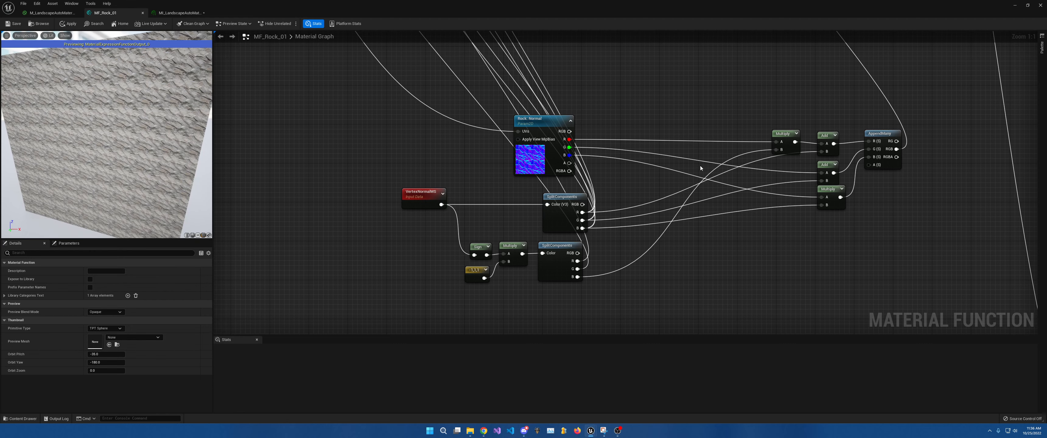
right_click_drag(656, 141, 672, 175)
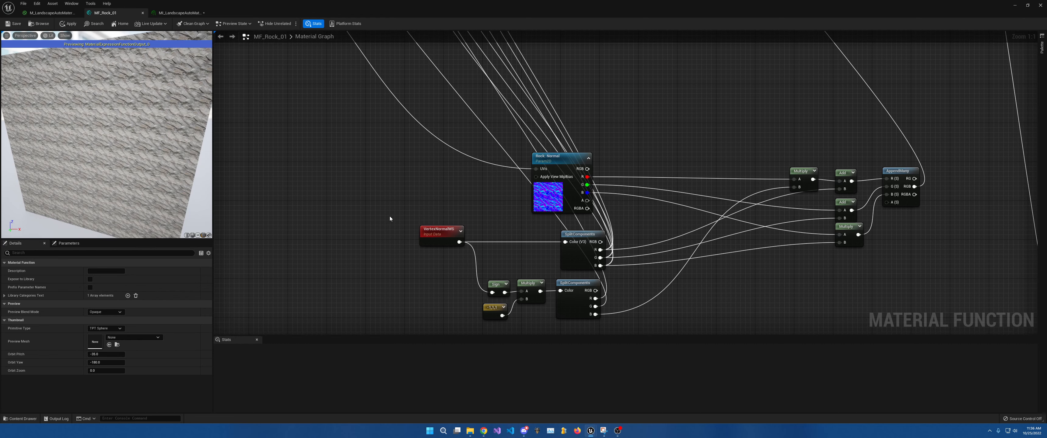
Move the SplitComponents nodes and their Sign and Multiply chain up above the third Rock Normal sampler, beside VertexNormalWS.
left_click_drag(389, 216, 634, 322)
left_click_drag(584, 297, 589, 105)
right_click_drag(628, 167, 629, 222)
scroll(634, 222, "down", 5)
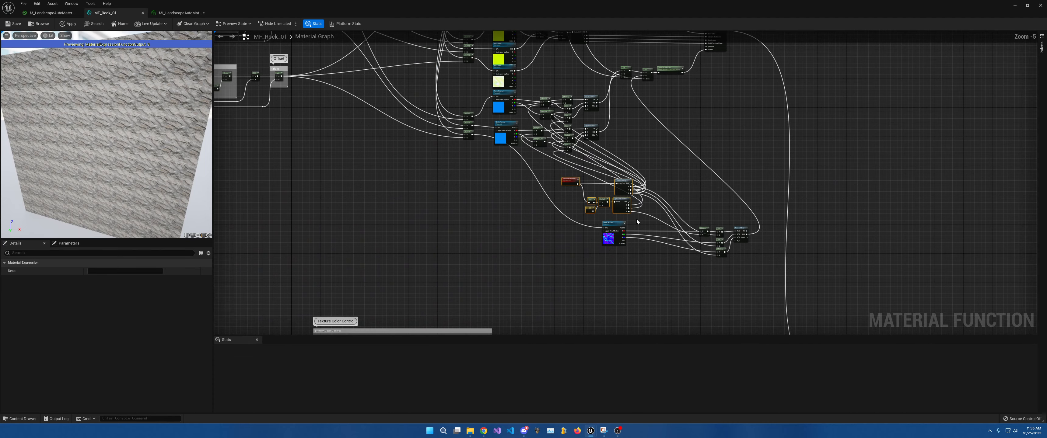
Move the third Rock Normal sampler with its Multiply, Add and AppendMany nodes to the left, below the other sampler groups.
left_click_drag(578, 228, 764, 276)
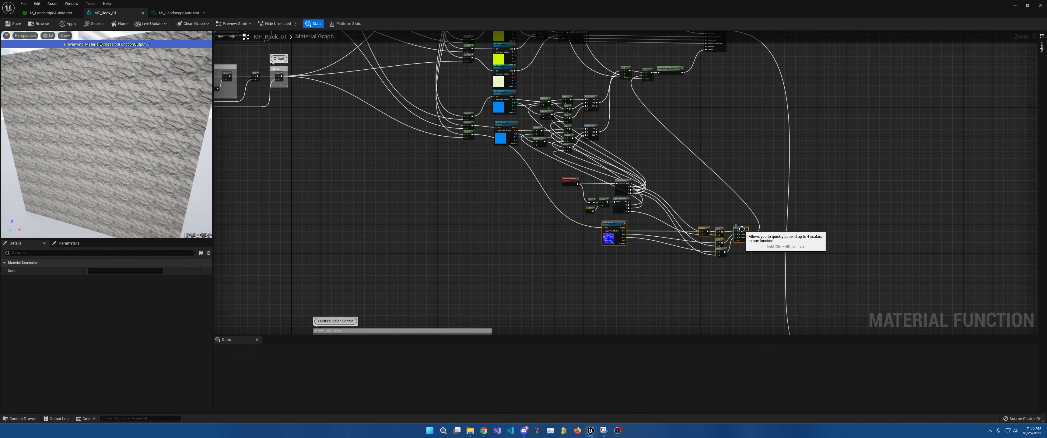
left_click_drag(734, 238, 591, 249)
left_click_drag(509, 230, 598, 278)
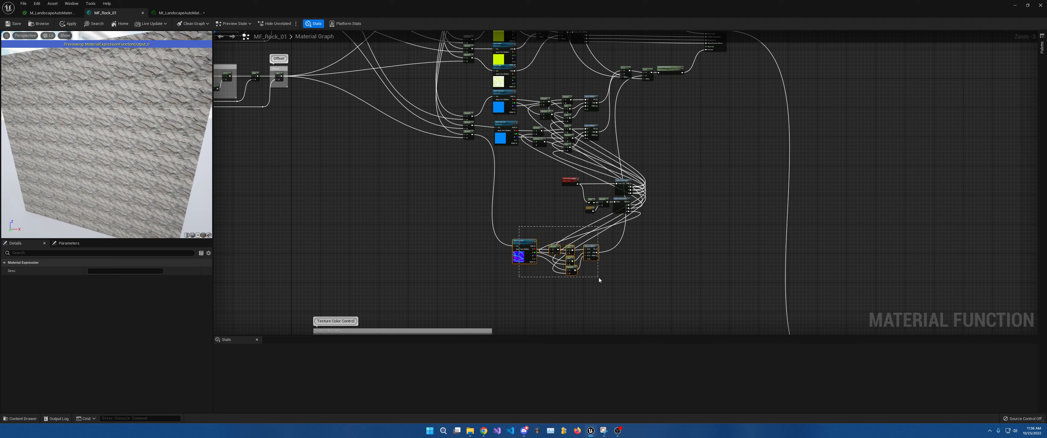
left_click(591, 247)
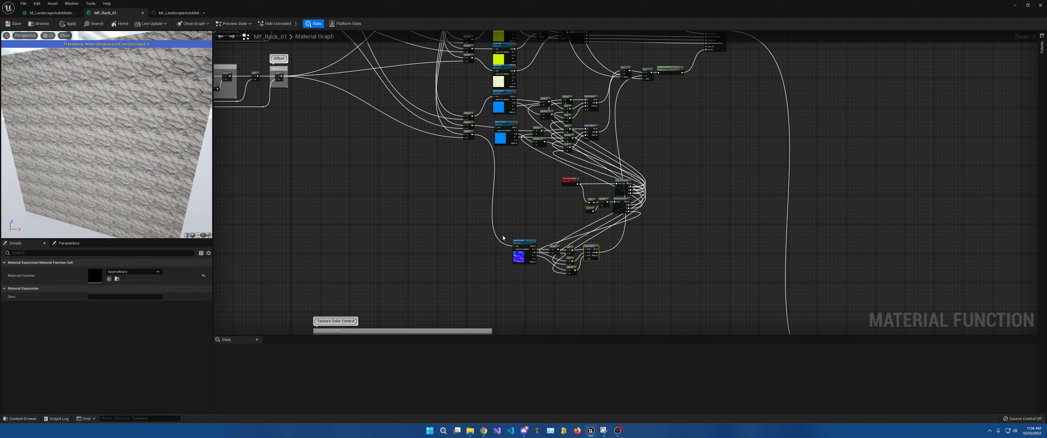
left_click_drag(503, 236, 623, 289)
left_click_drag(595, 248, 522, 249)
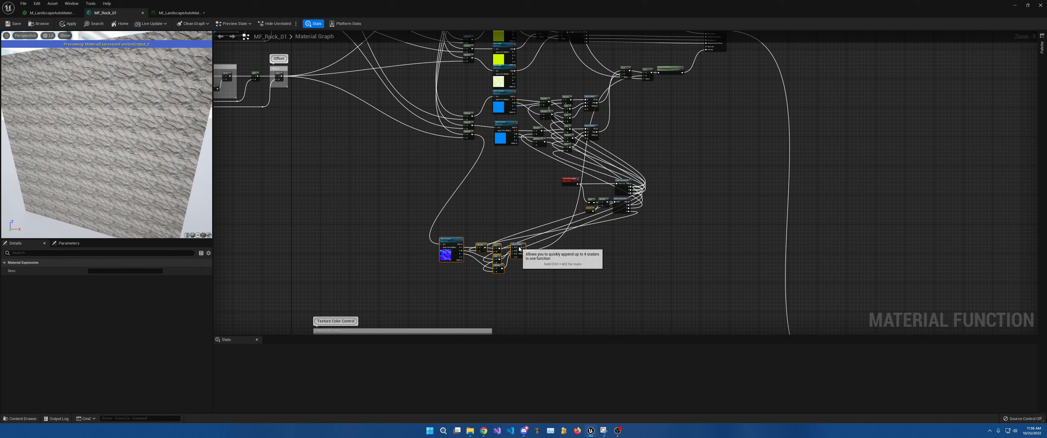
Bring the second Rock Normal sampler and its Multiply, Add and AppendMany nodes over to the SplitComponents nodes and line them up.
left_click_drag(528, 129, 749, 176)
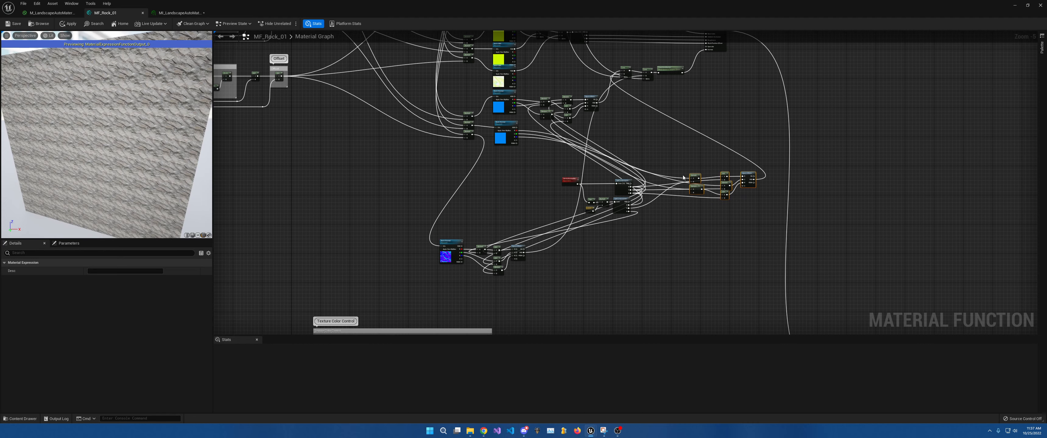
scroll(610, 201, "up", 4)
right_click_drag(589, 209, 568, 231)
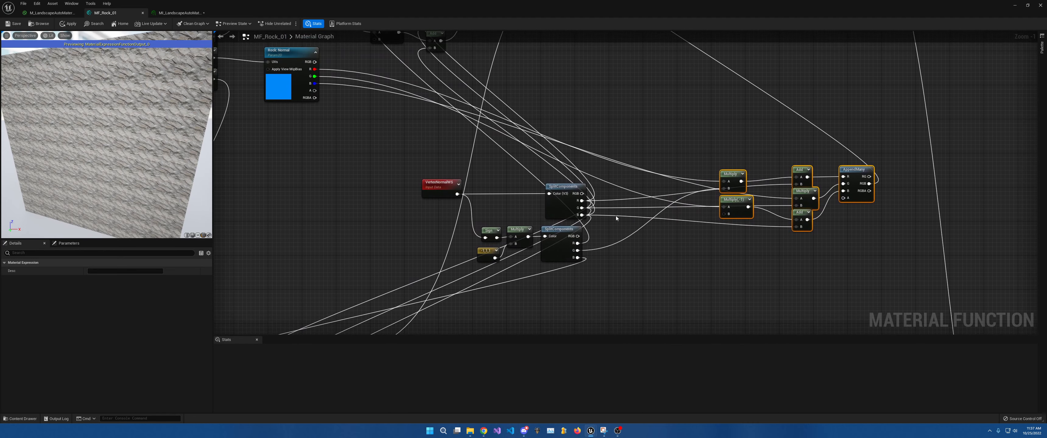
left_click_drag(287, 52, 572, 129)
left_click_drag(717, 159, 869, 206)
left_click_drag(849, 175, 851, 134)
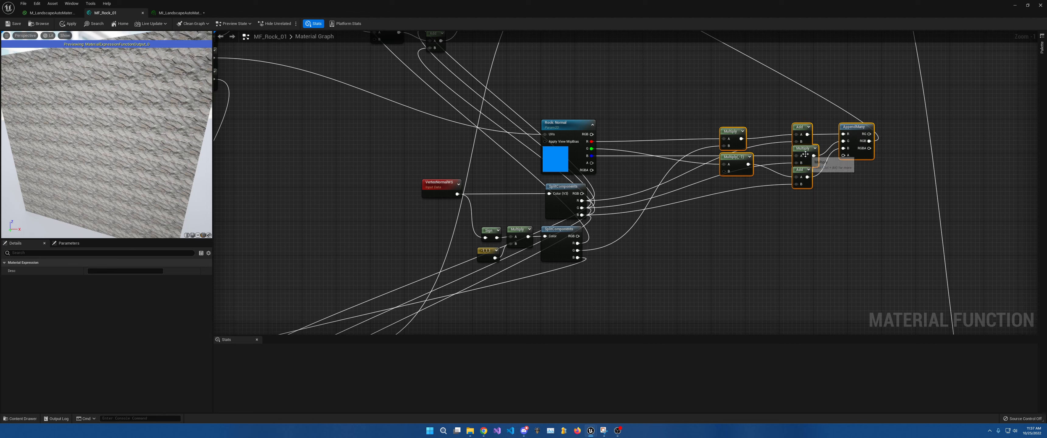
Lower the second group's Multiply(-1) node so it lines up with the lower Add node.
right_click_drag(811, 194, 764, 226)
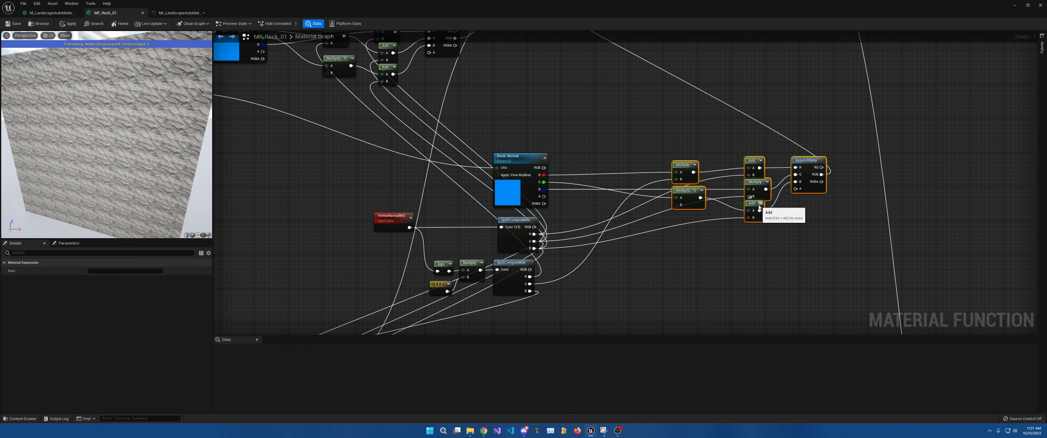
left_click(694, 197)
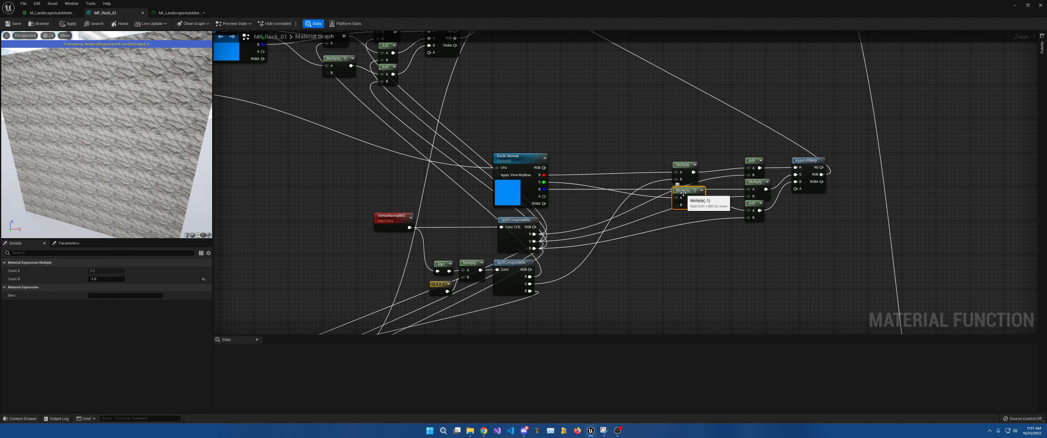
left_click_drag(683, 193, 683, 206)
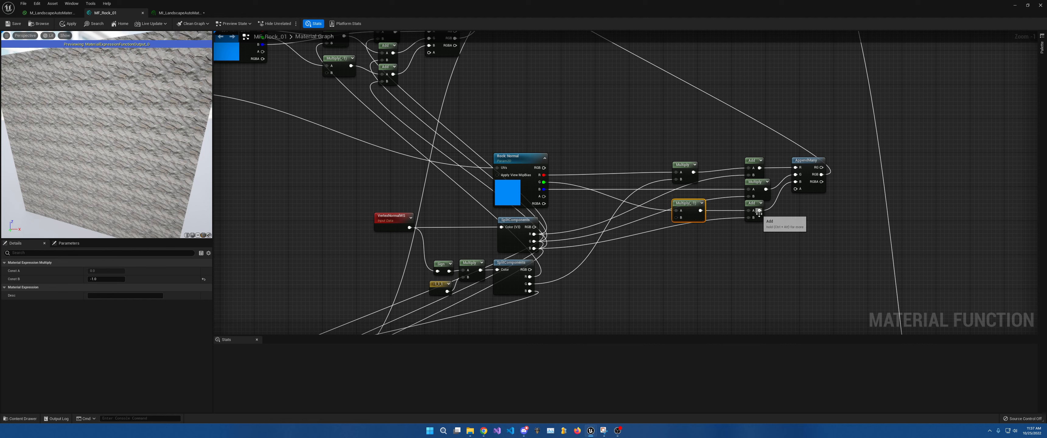
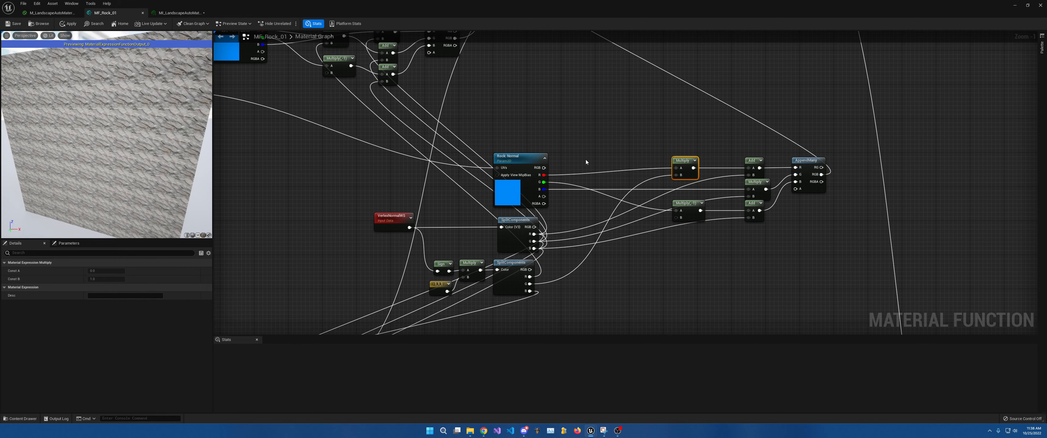
Tighten the second Rock Normal group's math nodes toward their sampler and move the group back below the first Rock Normal group.
scroll(585, 161, "down", 2)
right_click_drag(585, 161, 653, 214)
left_click_drag(597, 189, 829, 262)
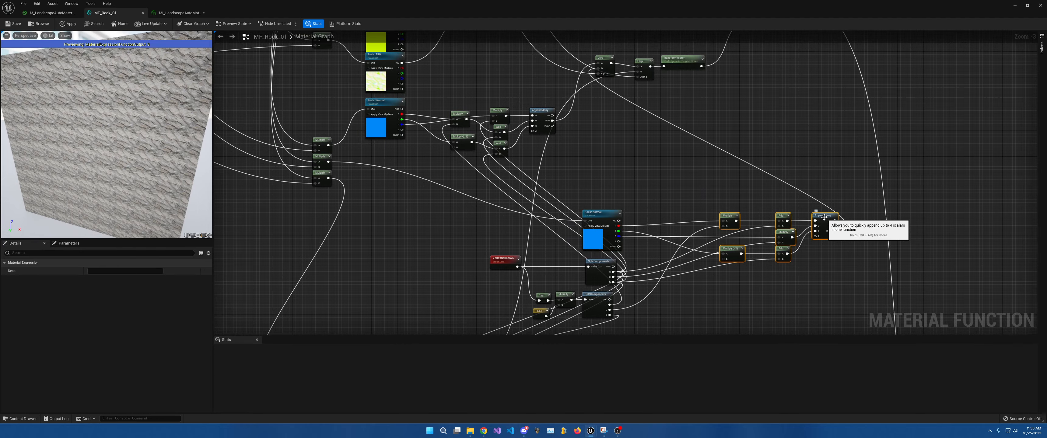
left_click_drag(824, 219, 748, 222)
left_click_drag(589, 198, 753, 262)
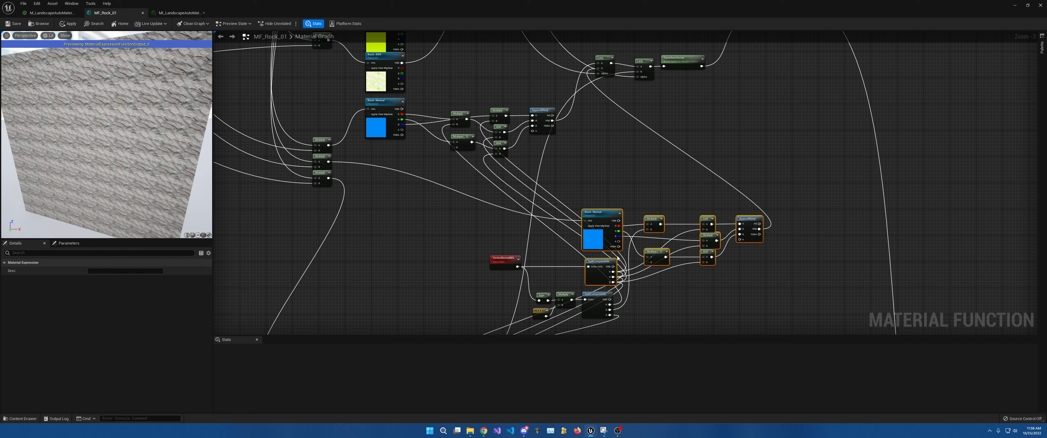
left_click(599, 261, "ctrl")
left_click_drag(612, 223, 399, 159)
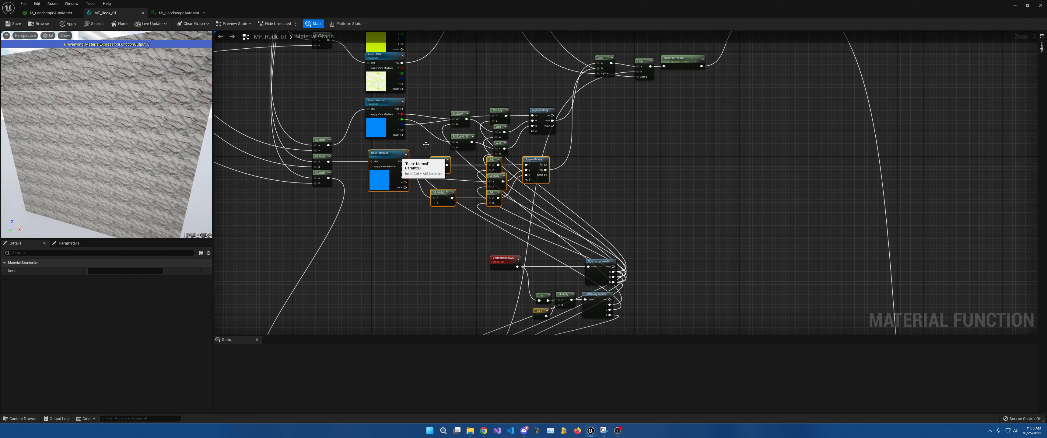
Move the first Rock Normal group beside the SplitComponents nodes and spread its Multiply and Multiply(-1) nodes apart to separate the links.
left_click_drag(358, 106, 557, 145)
left_click_drag(385, 101, 600, 221)
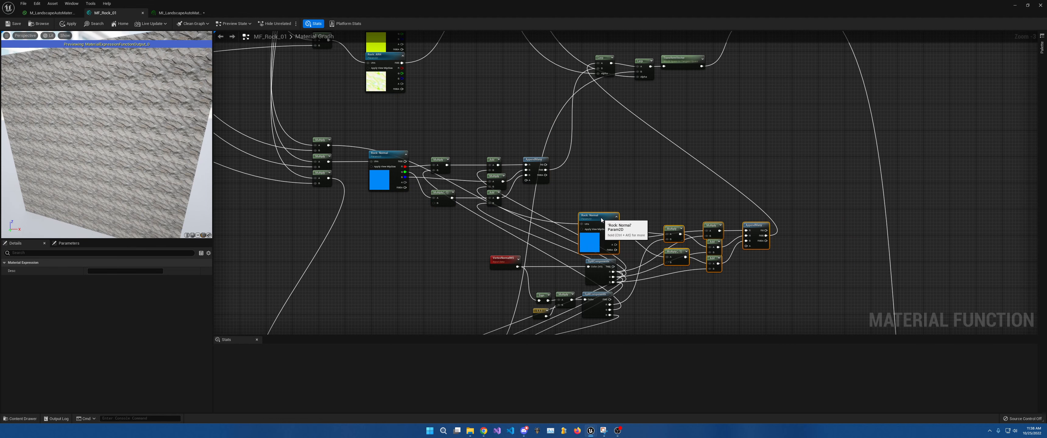
scroll(661, 245, "up", 3)
right_click_drag(691, 264, 692, 198)
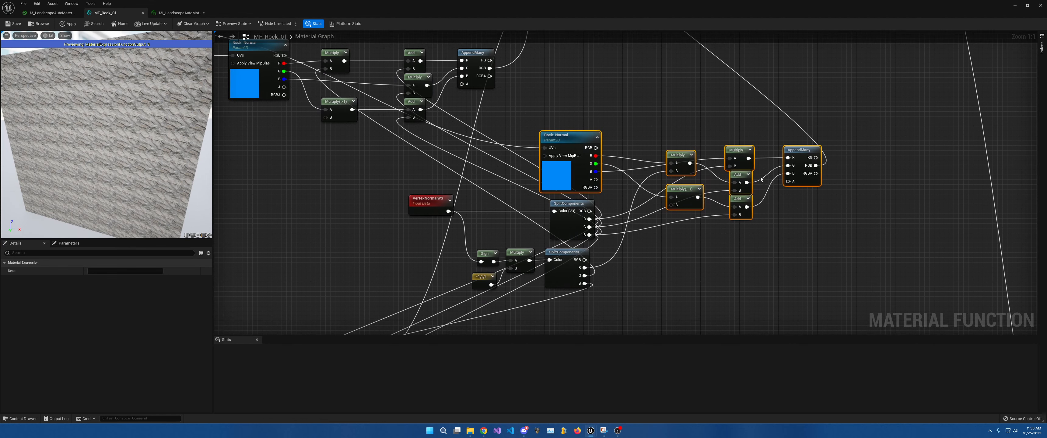
left_click(735, 128)
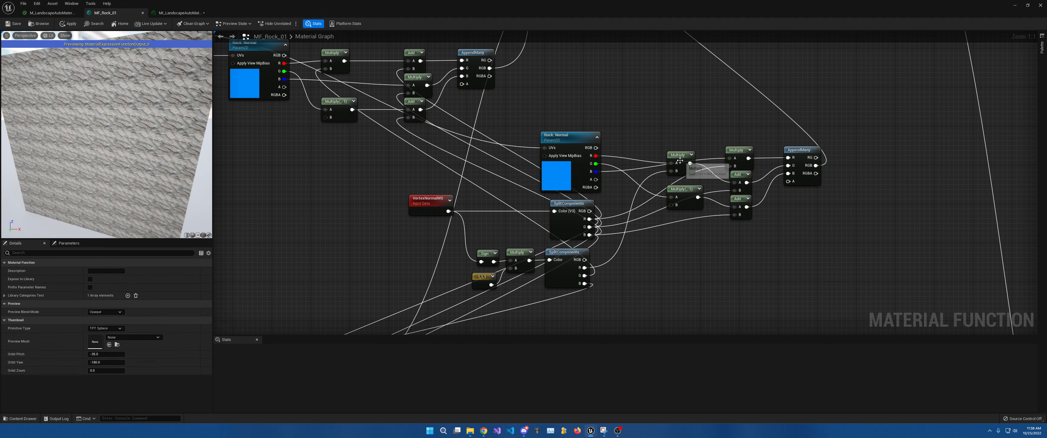
left_click_drag(679, 160, 667, 137)
left_click_drag(703, 198, 703, 251)
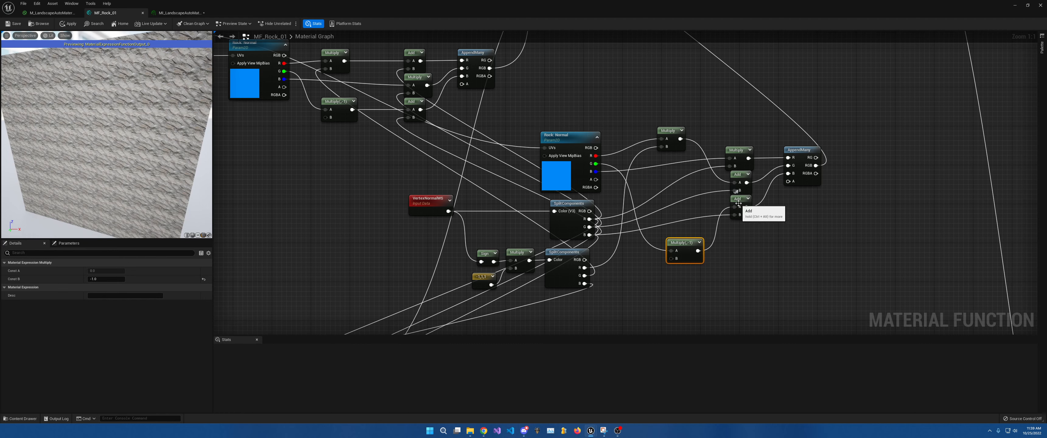
Compare the first group's sampler channel and SplitComponents links into its Multiply and Add nodes with those of the second group.
right_click_drag(733, 201, 743, 235)
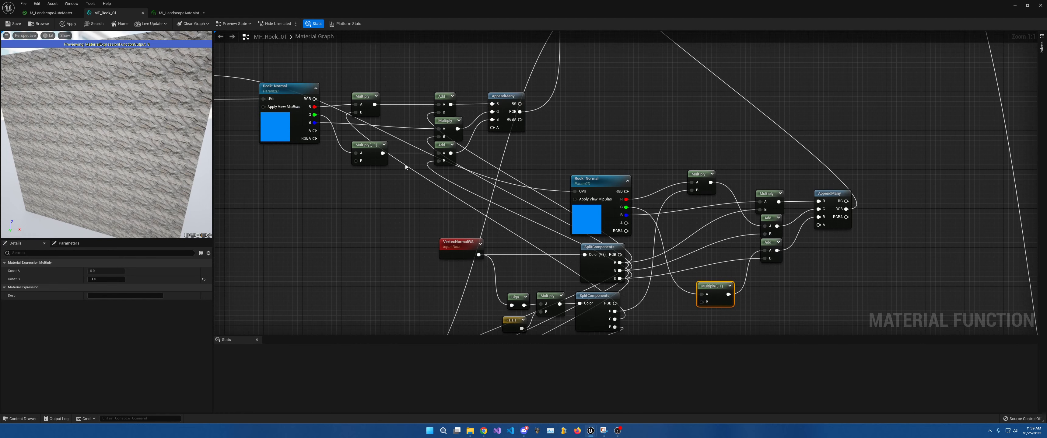
right_click_drag(766, 203, 689, 163)
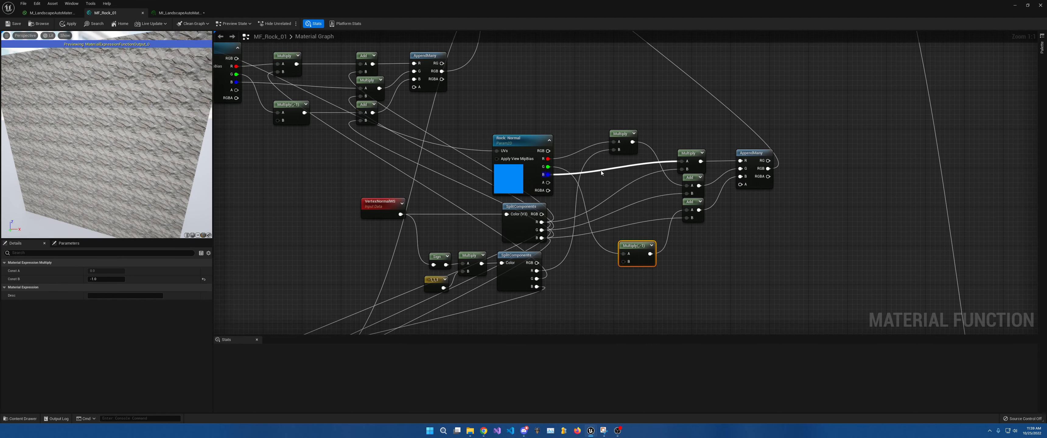
left_click(624, 138)
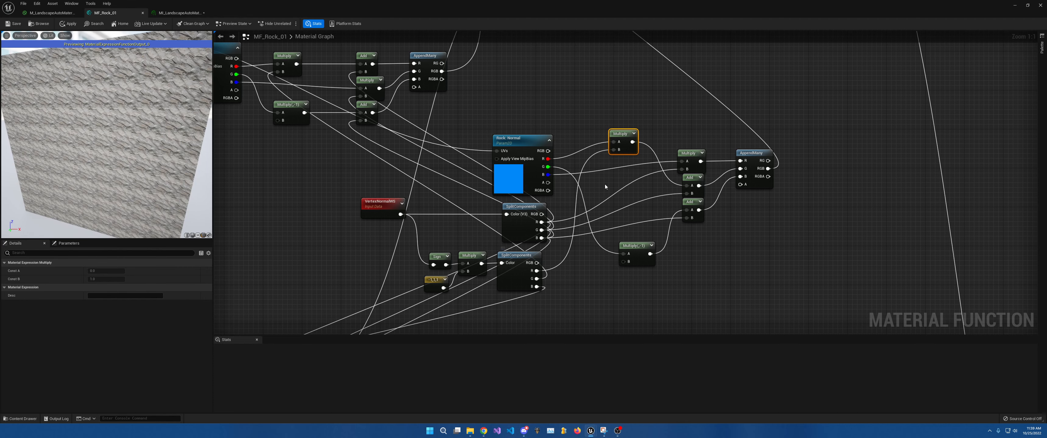
right_click_drag(606, 182, 606, 191)
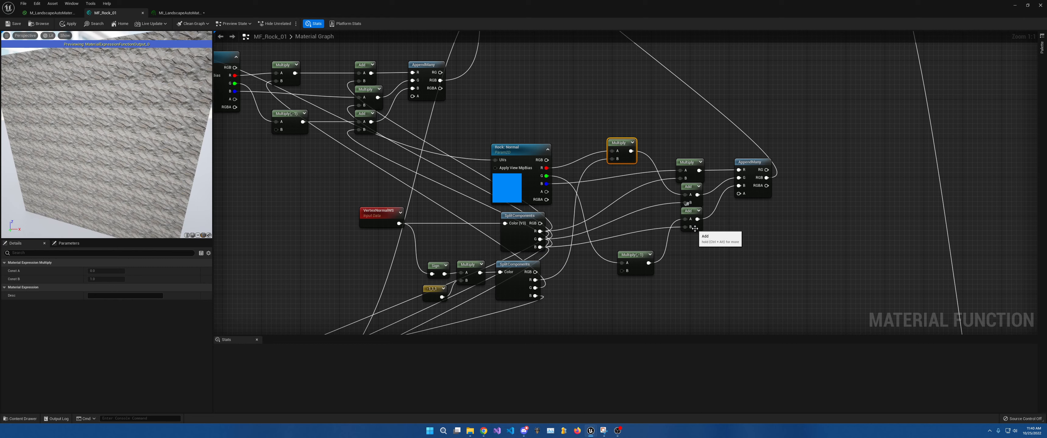
Move the first group's Multiply and Multiply(-1) nodes back in between the sampler and the Add nodes.
scroll(596, 210, "down", 4)
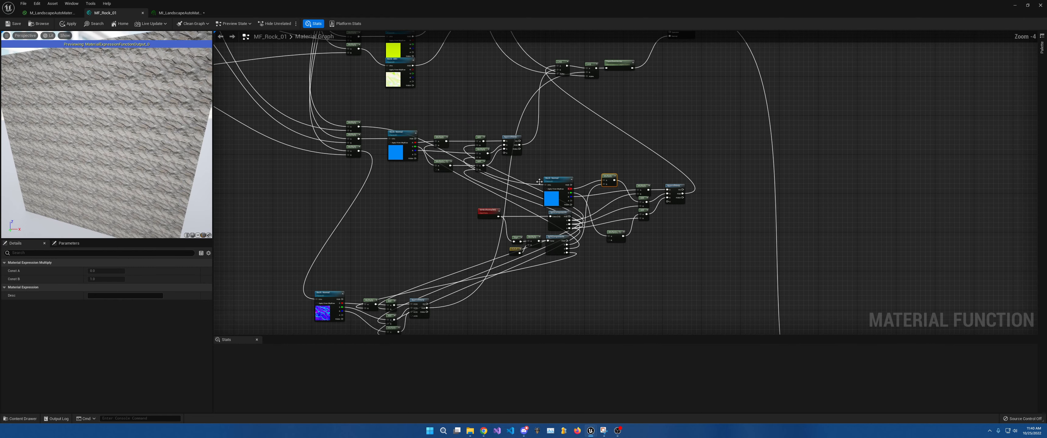
left_click_drag(533, 166, 589, 150)
left_click_drag(610, 182, 605, 188)
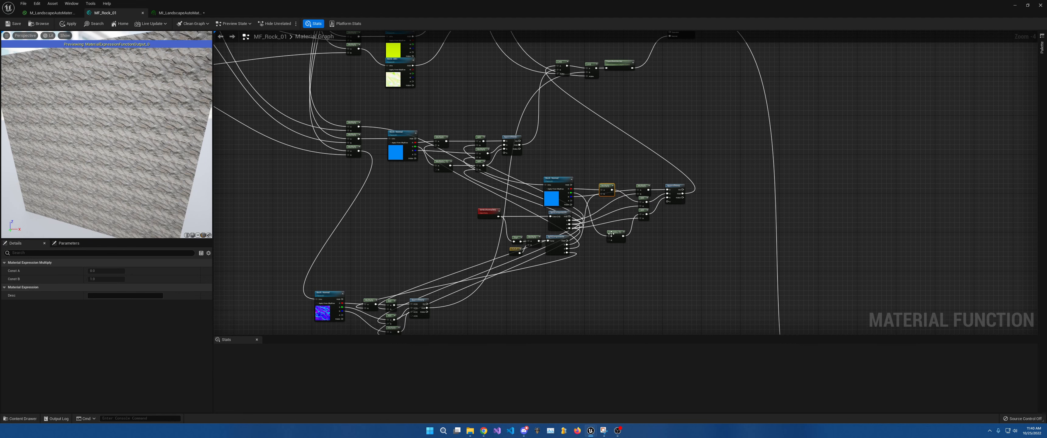
left_click_drag(611, 234, 609, 215)
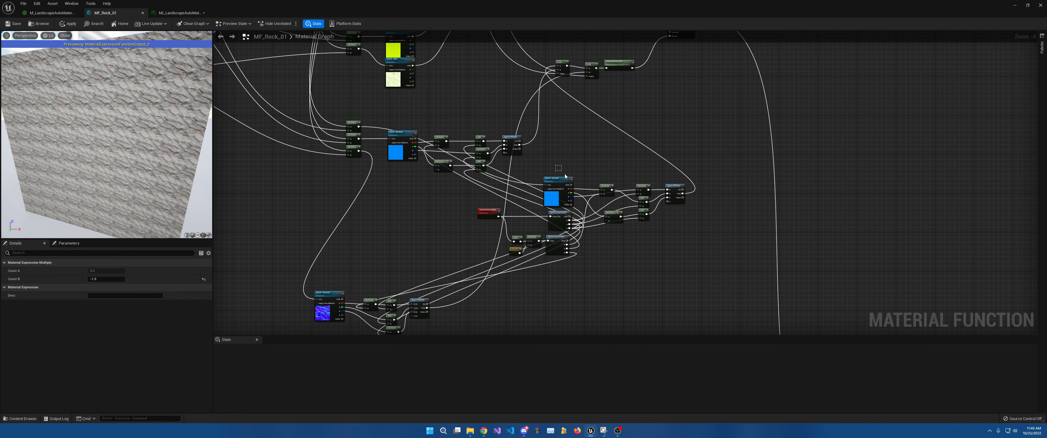
Move the first Rock Normal sampler group with its math and append nodes directly above the second Rock Normal group.
left_click_drag(565, 177, 672, 229)
right_click_drag(675, 222, 769, 272)
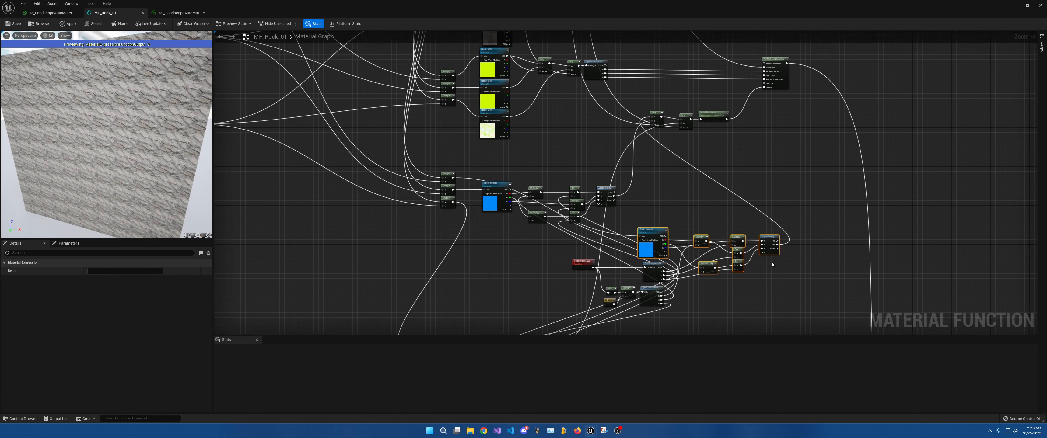
left_click_drag(766, 242, 612, 154)
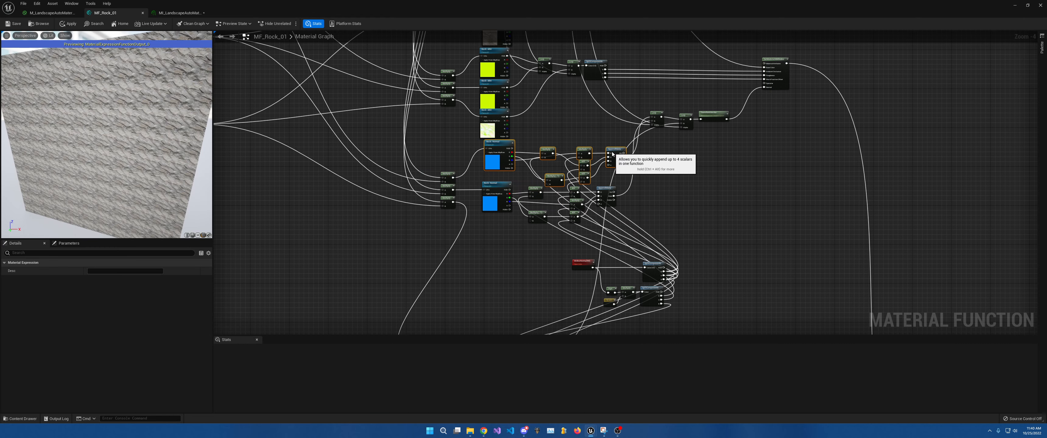
Move the vertex normal and SplitComponents nodes clear of the samplers and stack the third Rock Normal group beneath the second.
right_click_drag(612, 154, 647, 90)
left_click_drag(595, 182, 713, 255)
left_click_drag(679, 203, 394, 276)
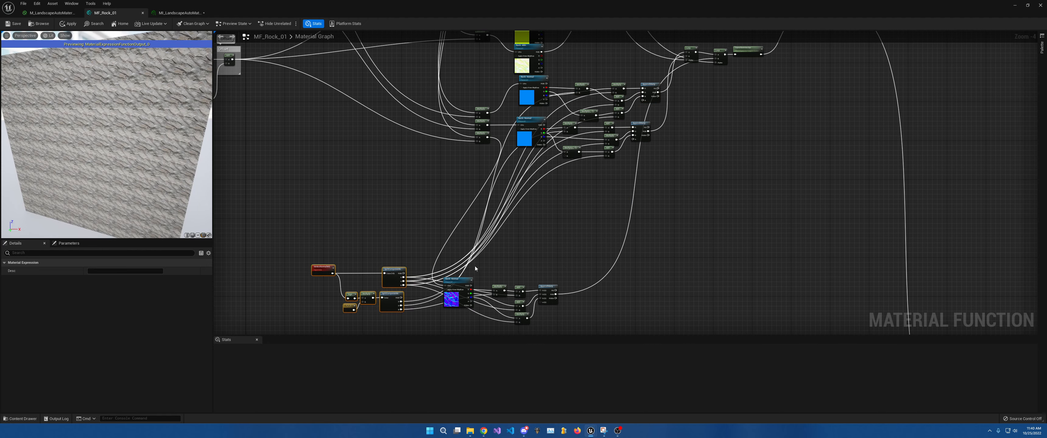
left_click_drag(467, 271, 566, 337)
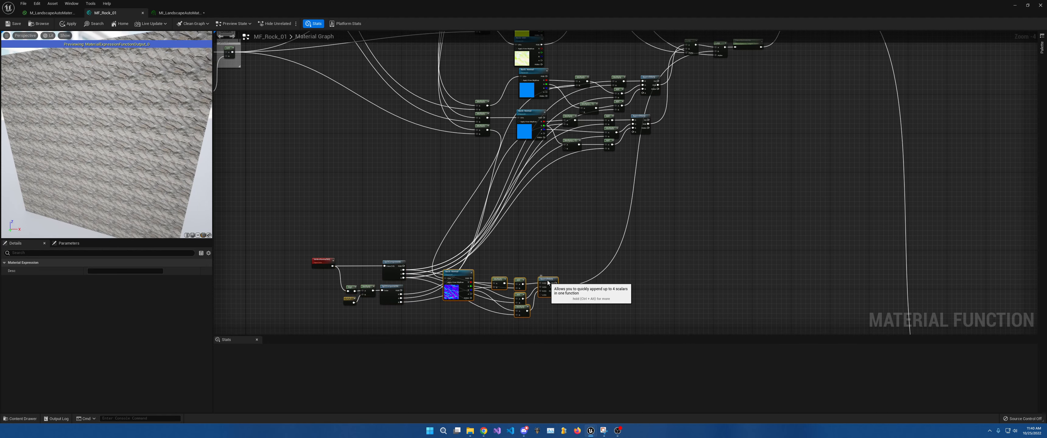
left_click_drag(548, 283, 628, 166)
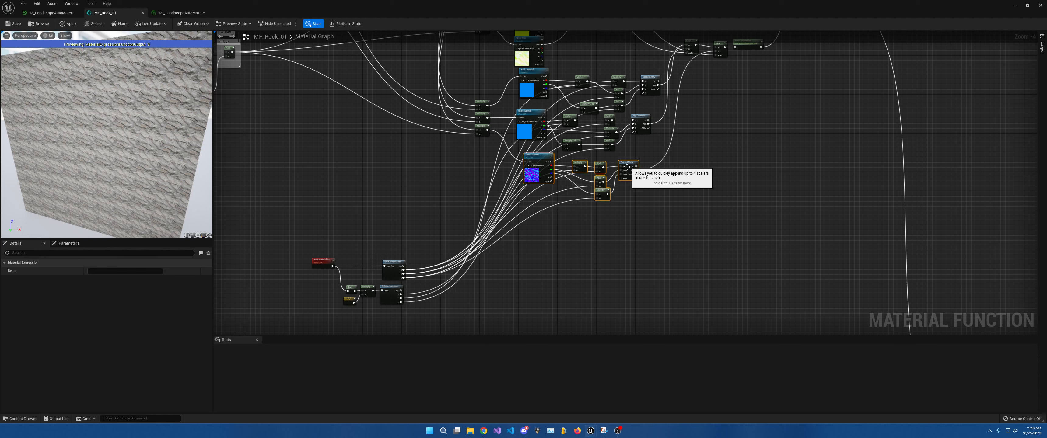
Place the vertex normal and SplitComponents nodes directly beneath the third Rock Normal sampler.
left_click_drag(318, 233, 413, 314)
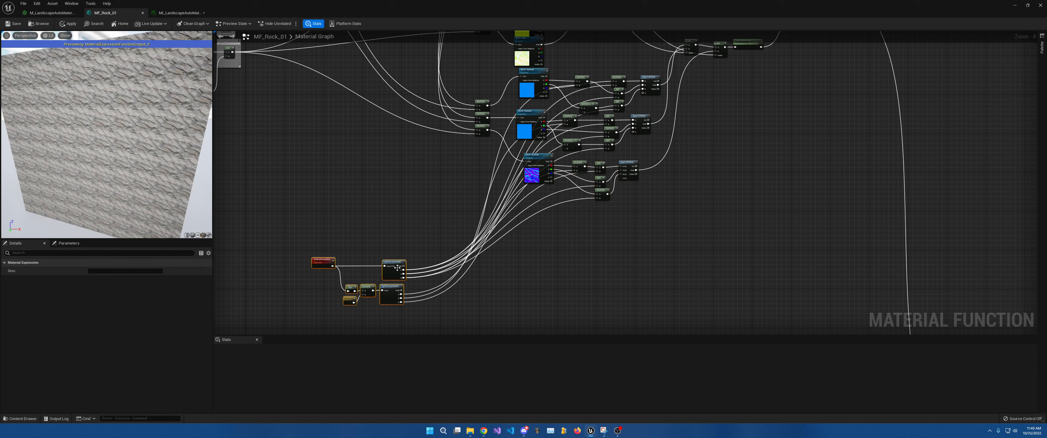
left_click_drag(393, 274, 539, 198)
right_click_drag(548, 193, 546, 241)
scroll(629, 144, "down", 2)
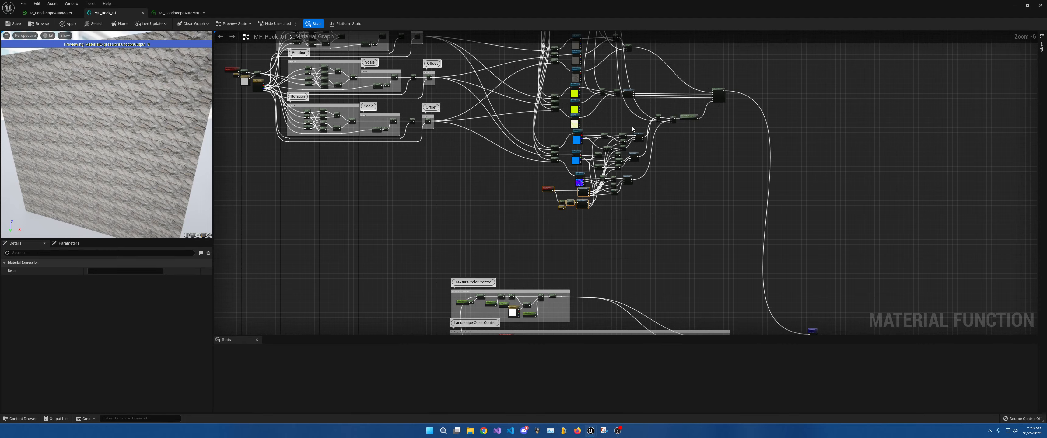
Review the compacted triplanar graph, the Rock UV Master parameter and the rock texture on the preview mesh from several angles.
scroll(632, 129, "up", 3)
right_click_drag(763, 127, 704, 172)
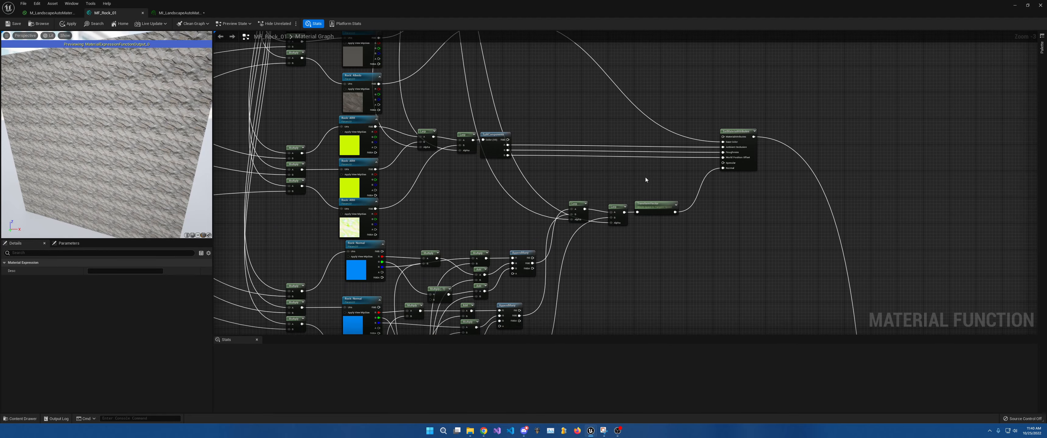
scroll(645, 180, "down", 5)
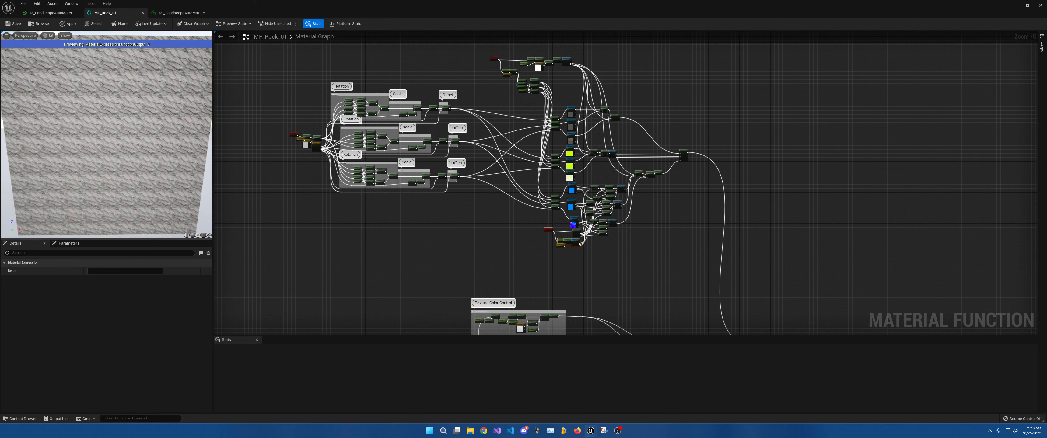
left_click_drag(106, 143, 122, 154)
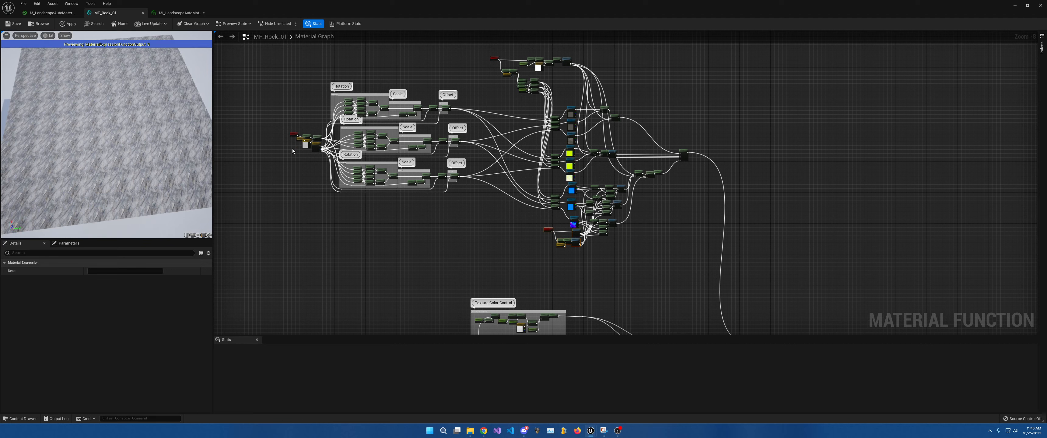
mouse_move(93, 169)
left_mouse_down()
mouse_move(114, 146)
mouse_move(100, 171)
left_mouse_up()
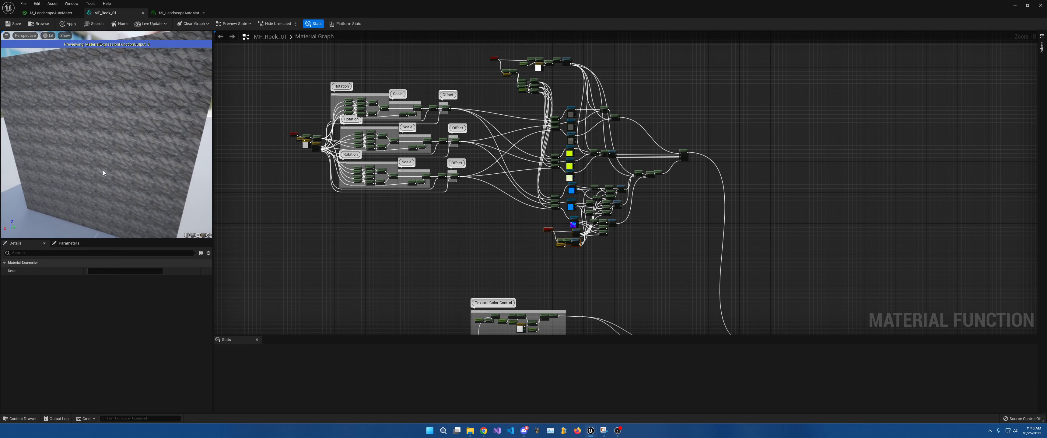
left_click(316, 148)
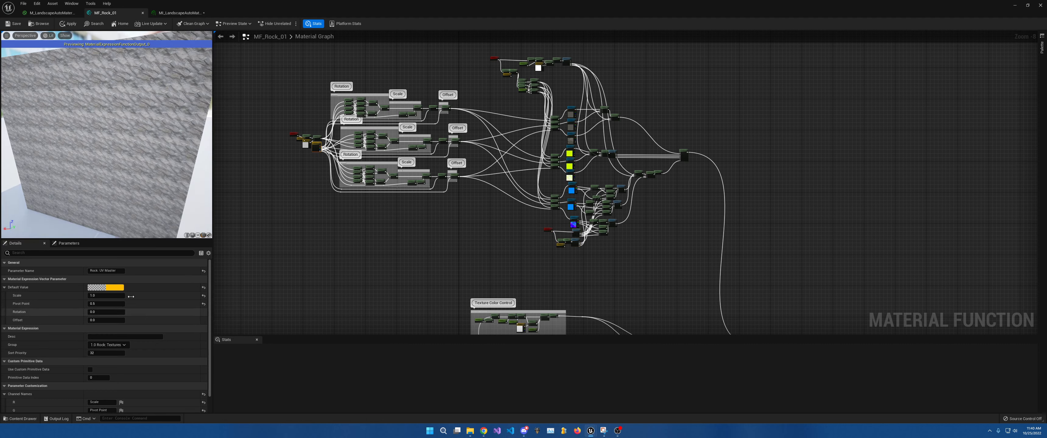
right_click_drag(345, 228, 372, 247)
left_click_drag(175, 144, 203, 181)
left_click_drag(110, 162, 162, 163)
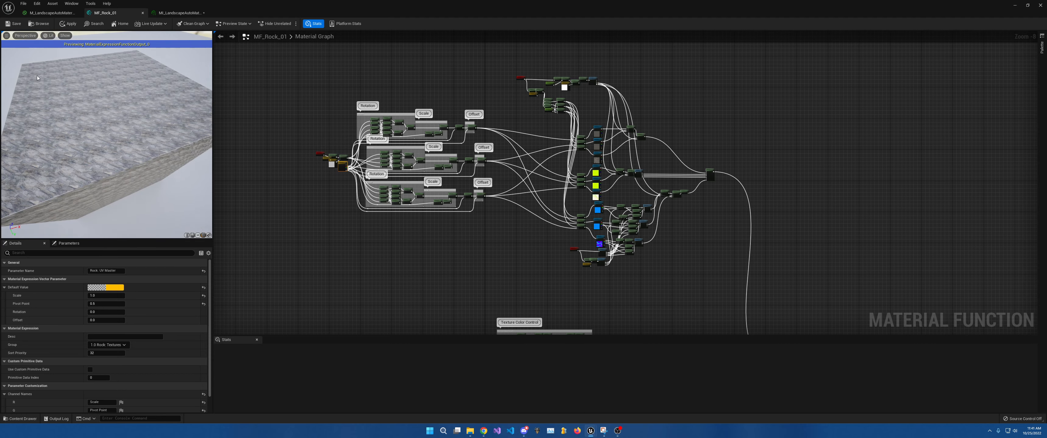
Uncover the level viewport and inspect the triplanar rock texture close up on the landscape cliff.
left_click_drag(284, 4, 834, 177)
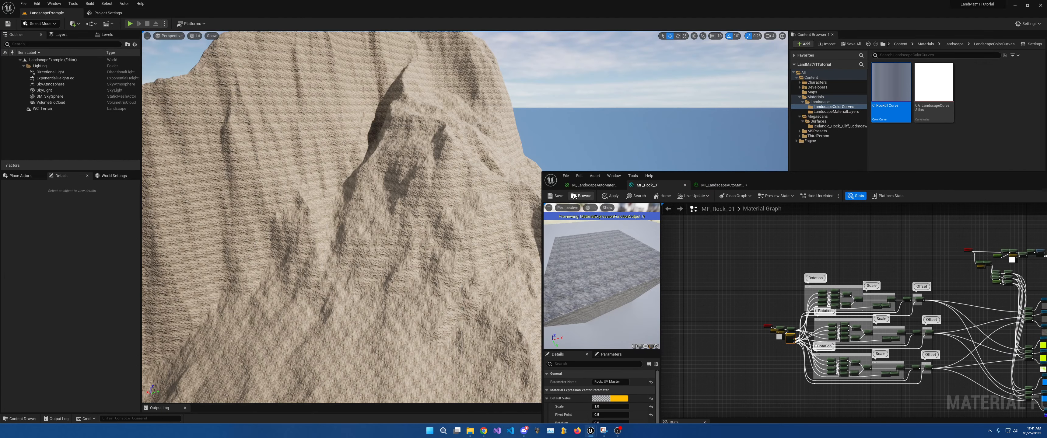
key("w")
mouse_move(516, 206)
right_mouse_down()
mouse_move(532, 229)
mouse_move(520, 195)
mouse_move(532, 209)
right_mouse_up()
key("w")
key("w")
key("s")
right_click_drag(451, 210, 451, 209)
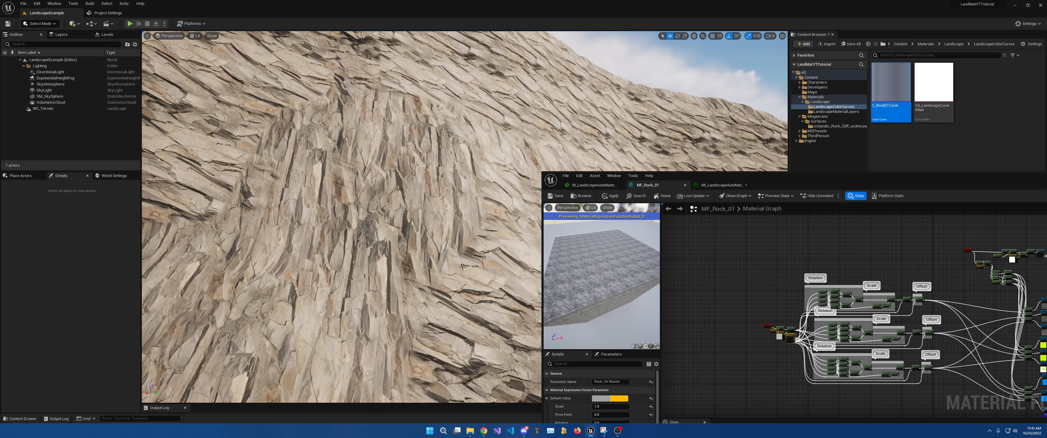
Back away from the cliff and examine how the rock texture tiles across the mountain at increasing distances.
key("s")
right_click_drag(454, 277, 404, 240)
key("a")
right_click_drag(311, 218, 361, 202)
key("s")
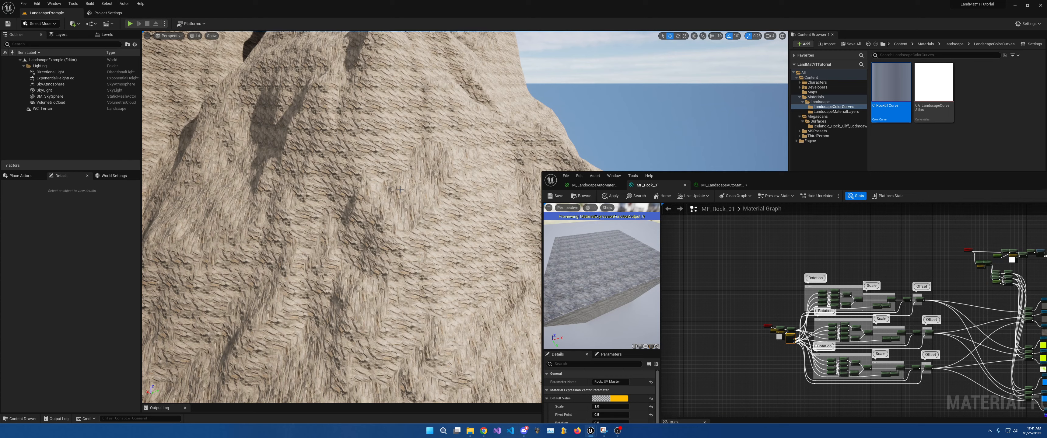
key("s")
right_click_drag(400, 186, 431, 206)
key("s")
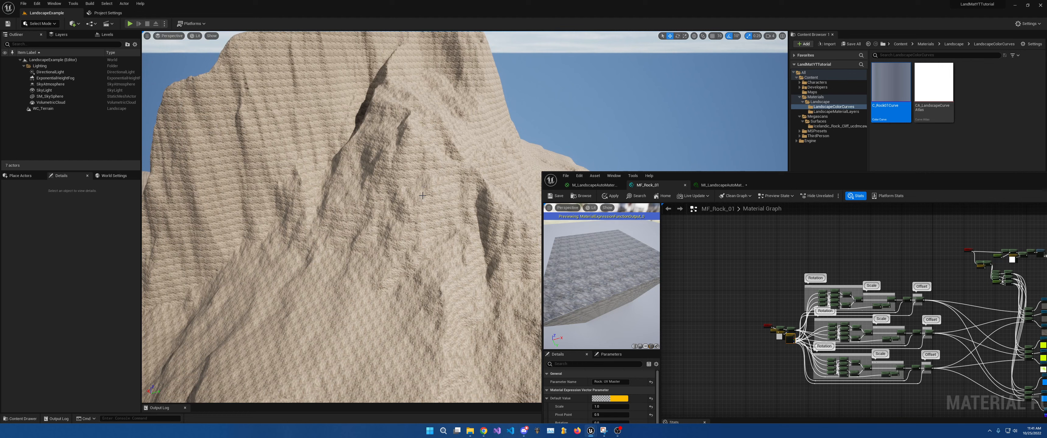
key("s")
right_click_drag(426, 198, 444, 203)
key("s")
right_click_drag(433, 285, 420, 267)
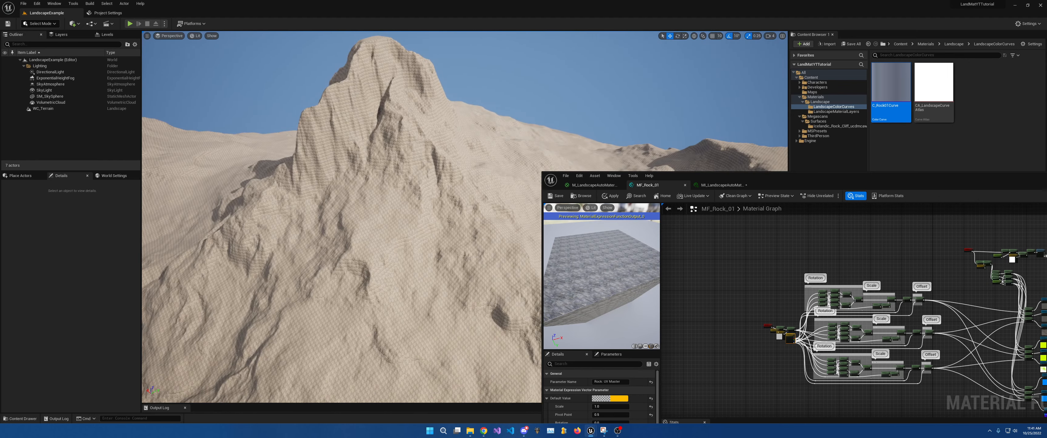
right_click_drag(341, 227, 319, 203)
Bring the MF_Rock_01 graph back over the level and survey its triplanar network and the colour control groups below it.
left_click_drag(807, 177, 614, 64)
right_click_drag(658, 139, 618, 128)
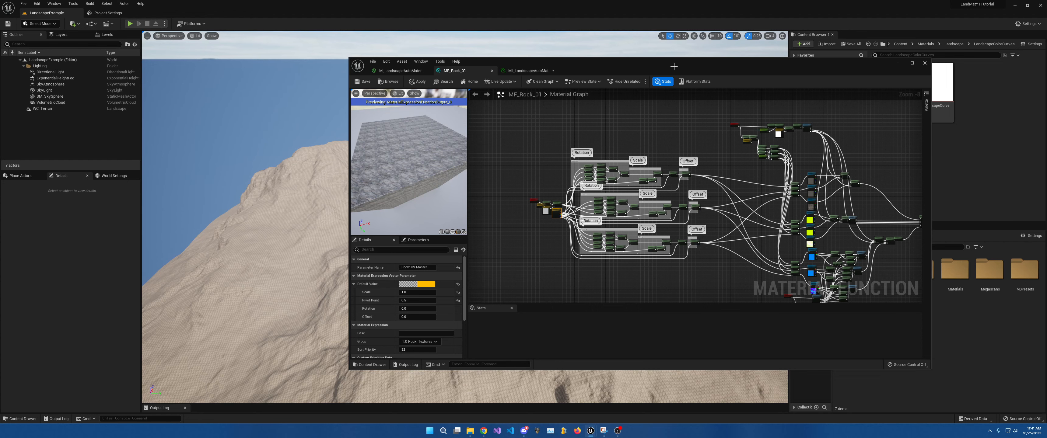
right_click_drag(699, 148, 625, 130)
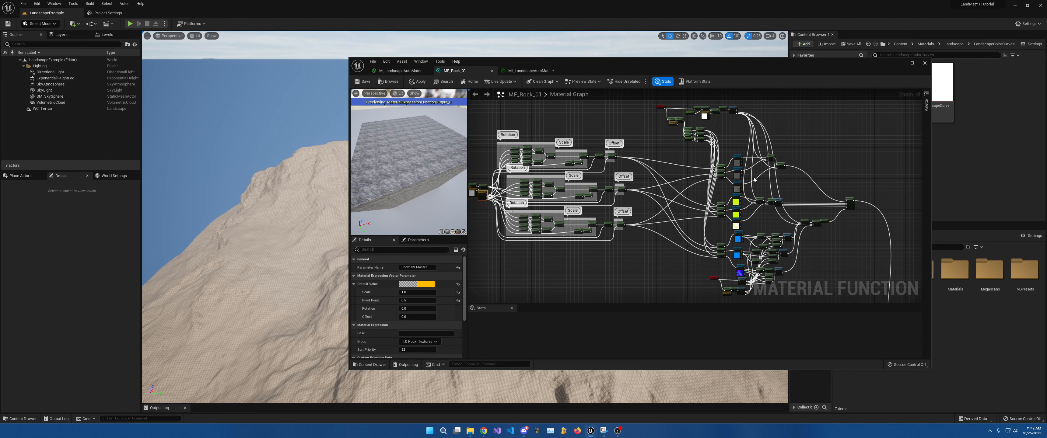
right_click_drag(688, 191, 655, 125)
scroll(696, 171, "down", 4)
scroll(770, 223, "up", 5)
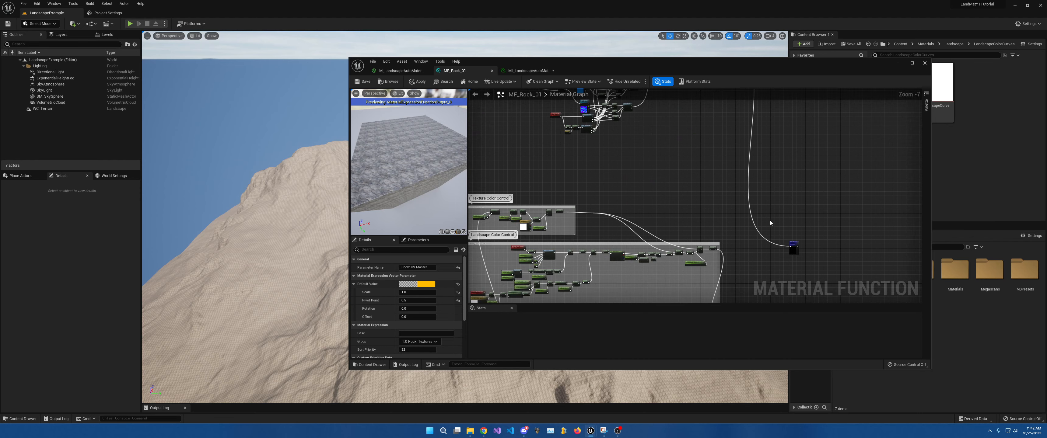
right_click_drag(662, 96, 781, 213)
scroll(779, 210, "down", 5)
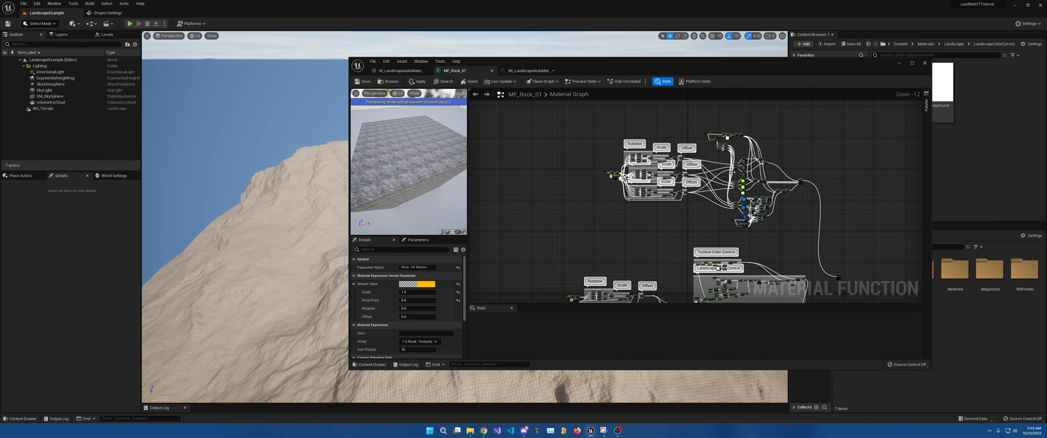
right_click_drag(732, 172, 684, 95)
right_click_drag(759, 203, 684, 170)
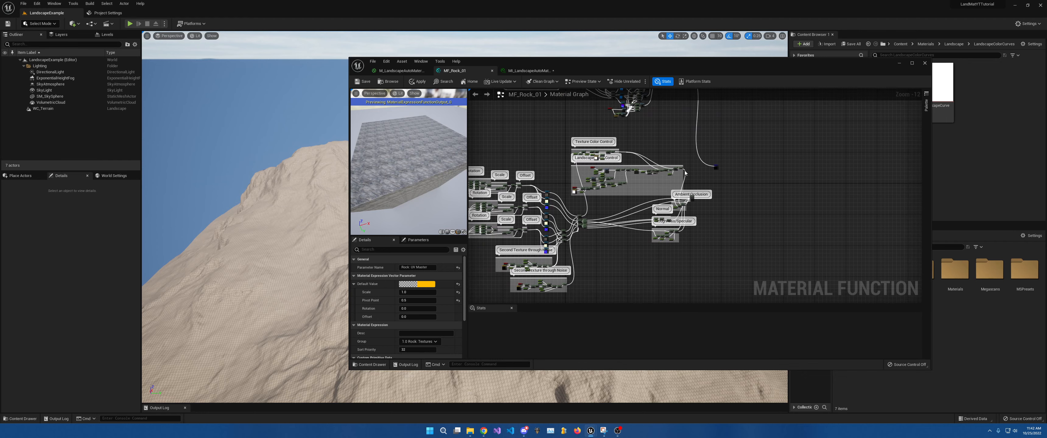
right_click_drag(642, 202, 725, 294)
Compare the three triplanar Rotation, Scale and Offset groups with the lower network's second-texture noise, Normal and Ambient Occlusion groups.
scroll(642, 202, "up", 6)
right_click_drag(762, 164, 757, 275)
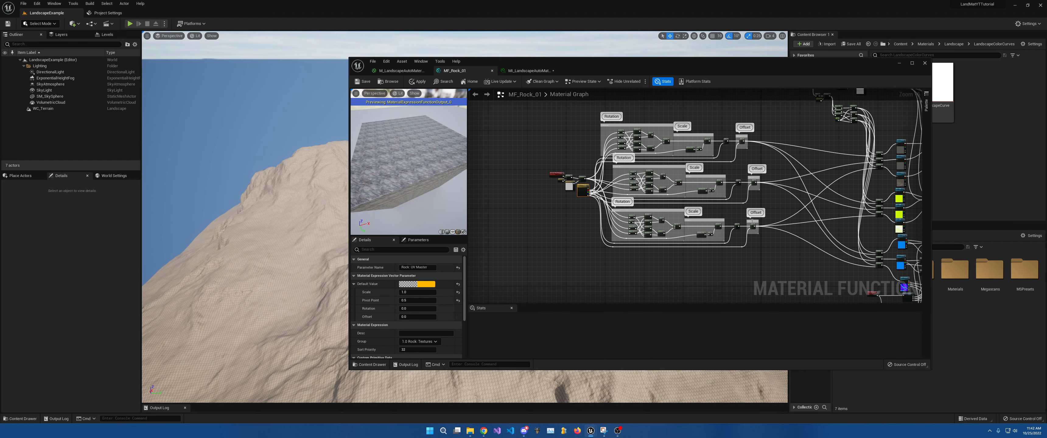
right_click_drag(798, 194, 699, 194)
right_click_drag(814, 263, 769, 92)
scroll(658, 161, "down", 5)
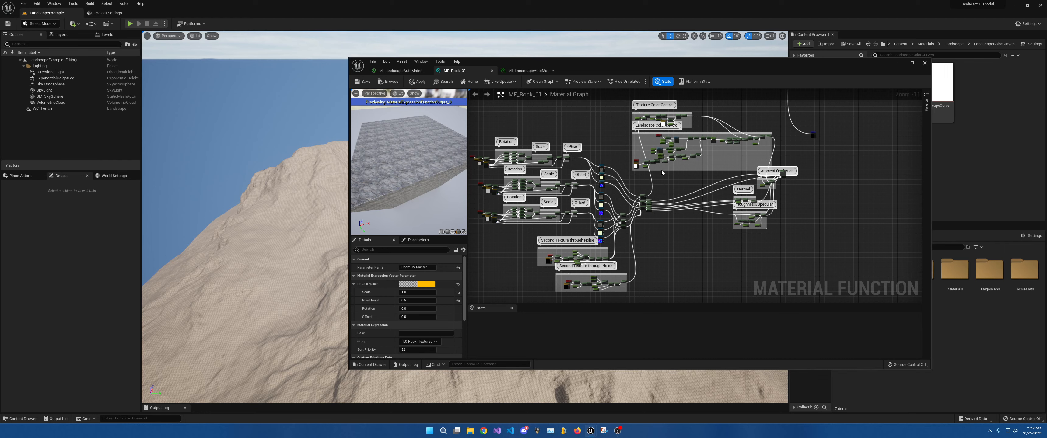
right_click_drag(679, 125, 701, 184)
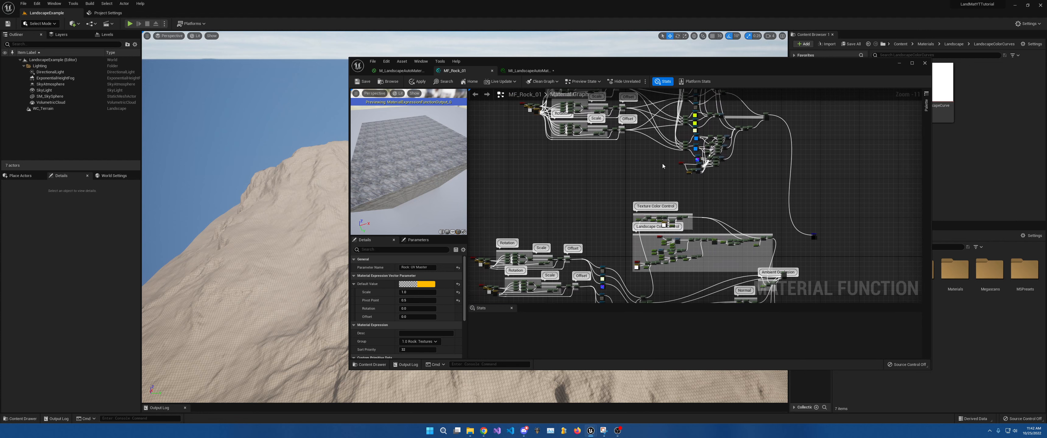
right_click_drag(662, 164, 649, 223)
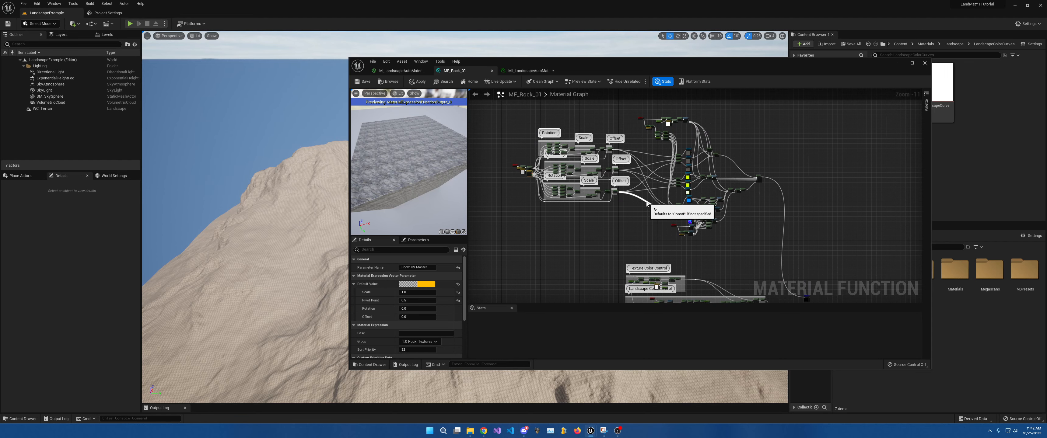
right_click_drag(632, 215, 645, 192)
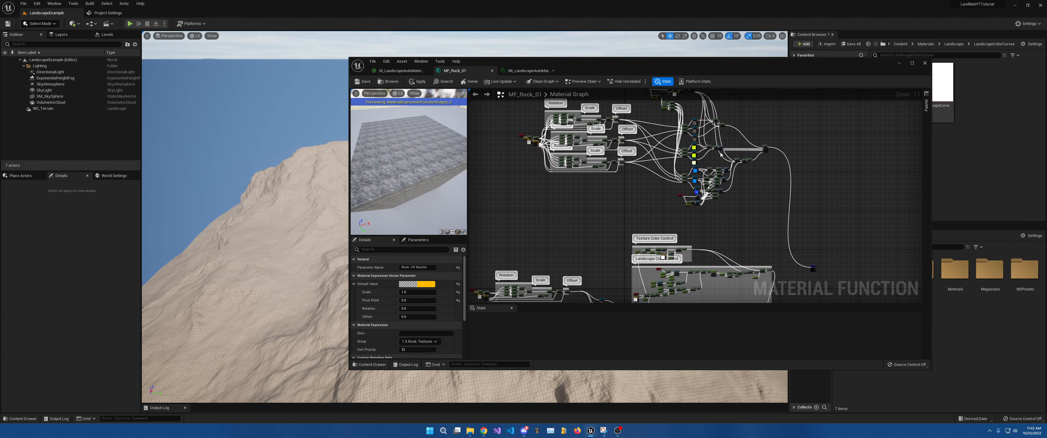
right_click_drag(729, 131, 726, 155)
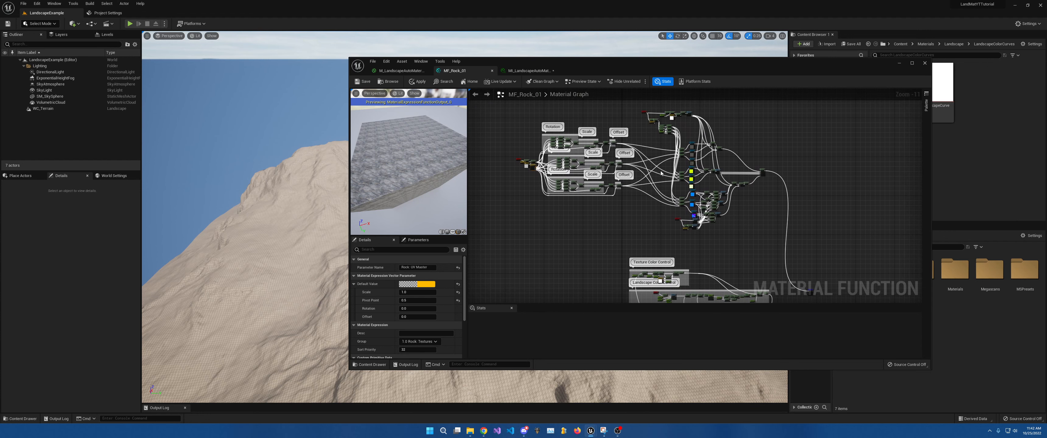
right_click_drag(678, 222, 697, 75)
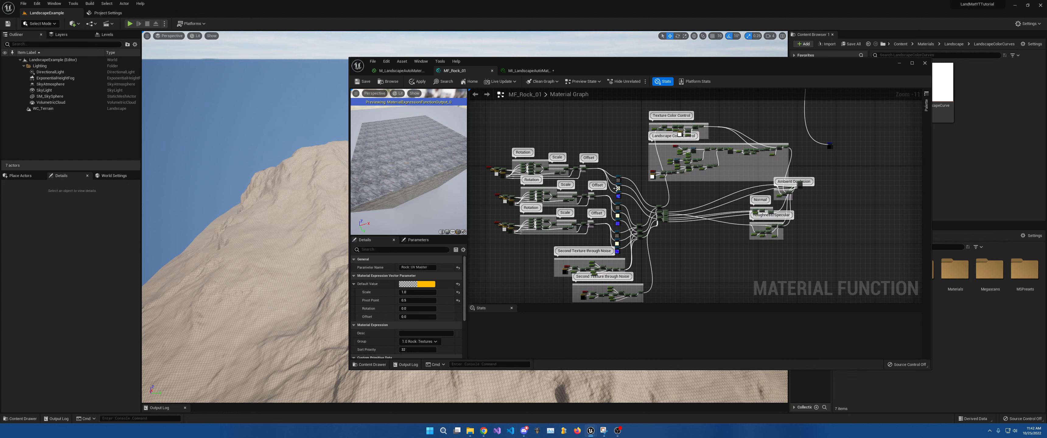
right_click_drag(724, 223, 639, 227)
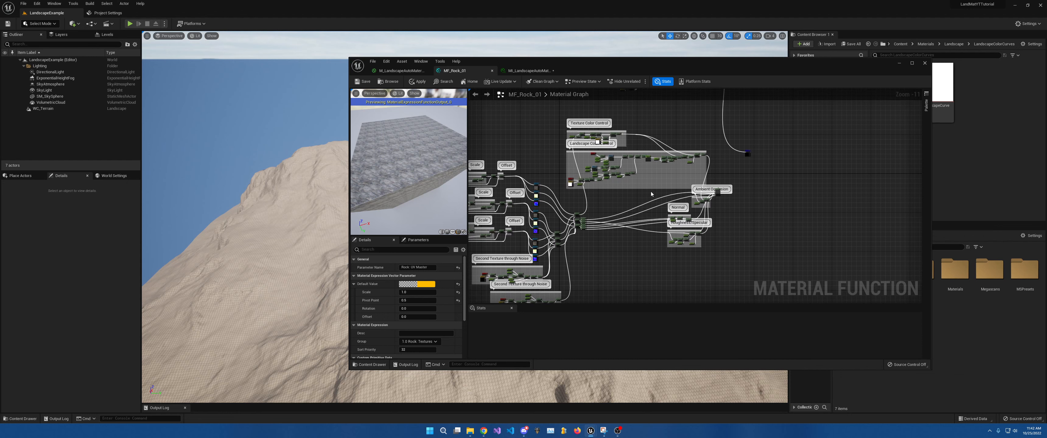
Check the texture tiling on the mountain in the level again, then return the MF_Rock_01 editor to view.
left_click_drag(637, 66, 834, 266)
key("w")
right_click_drag(435, 93, 455, 116)
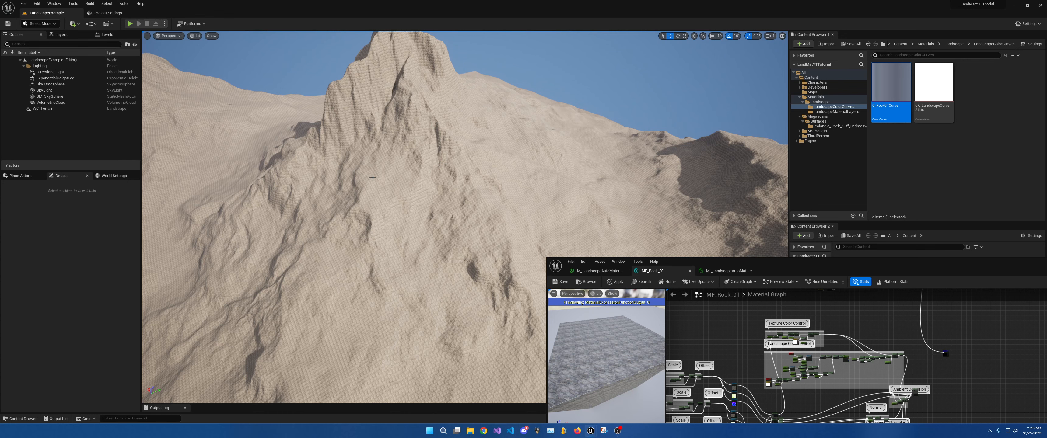
left_click_drag(773, 260, 641, 142)
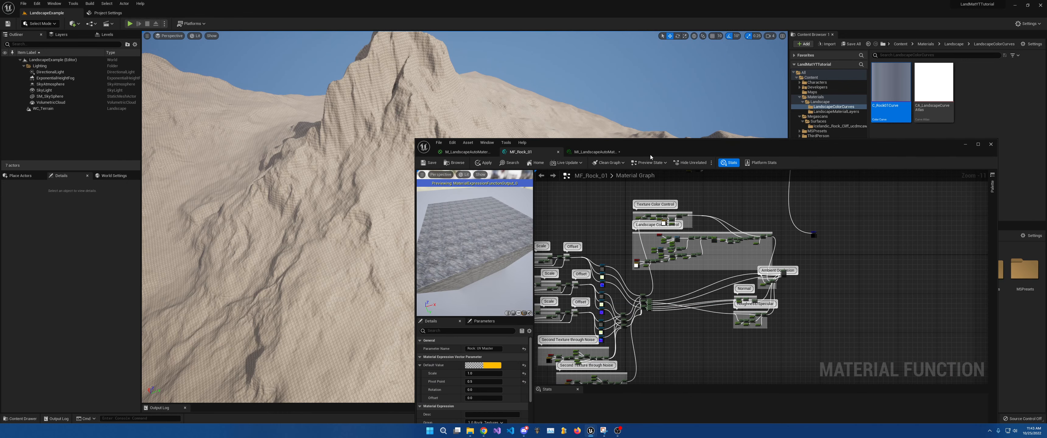
left_click_drag(647, 147, 645, 72)
Check the landscape material instance's rock parameters, then examine how MF_Rock_01 feeds the M_LandscapeAutoMaterial output.
right_click_drag(749, 136, 790, 158)
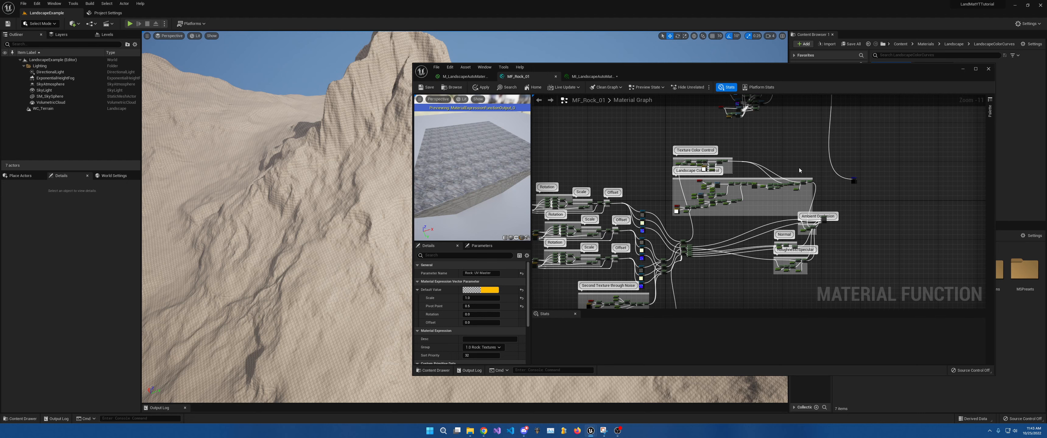
left_click(593, 77)
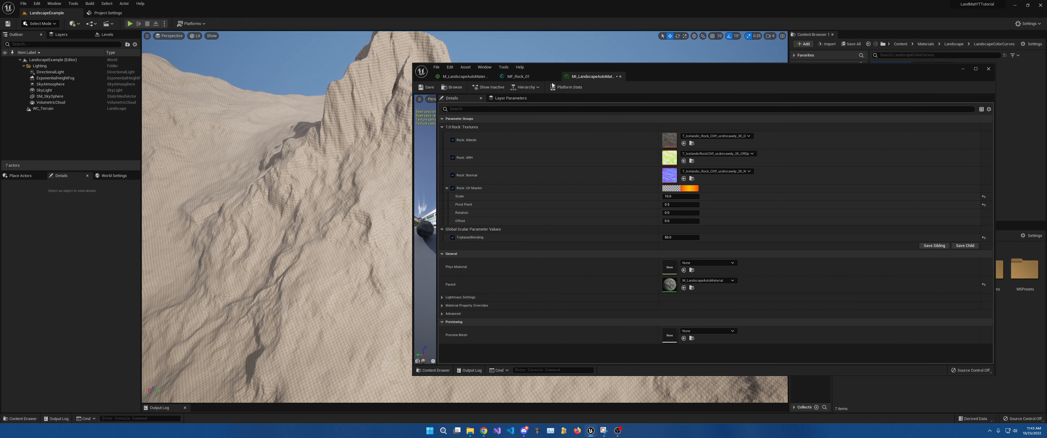
left_click(463, 76)
right_click_drag(724, 205, 660, 190)
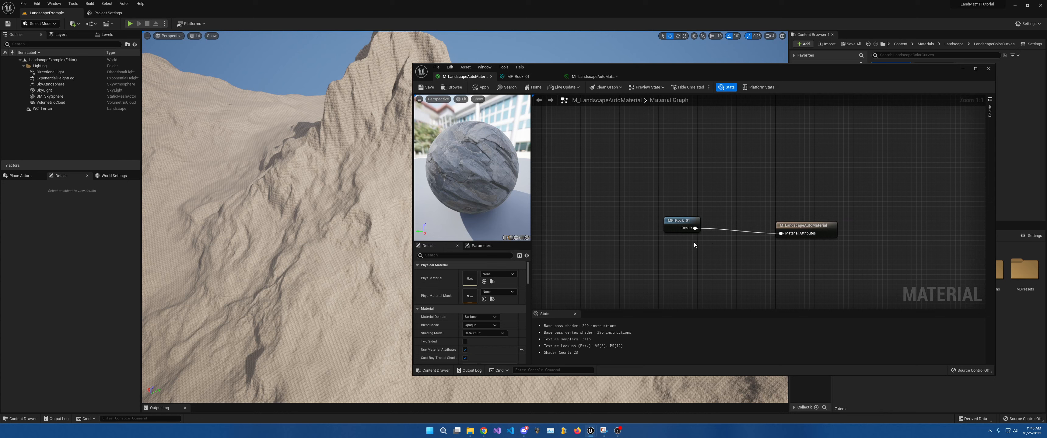
right_click_drag(704, 248, 641, 214)
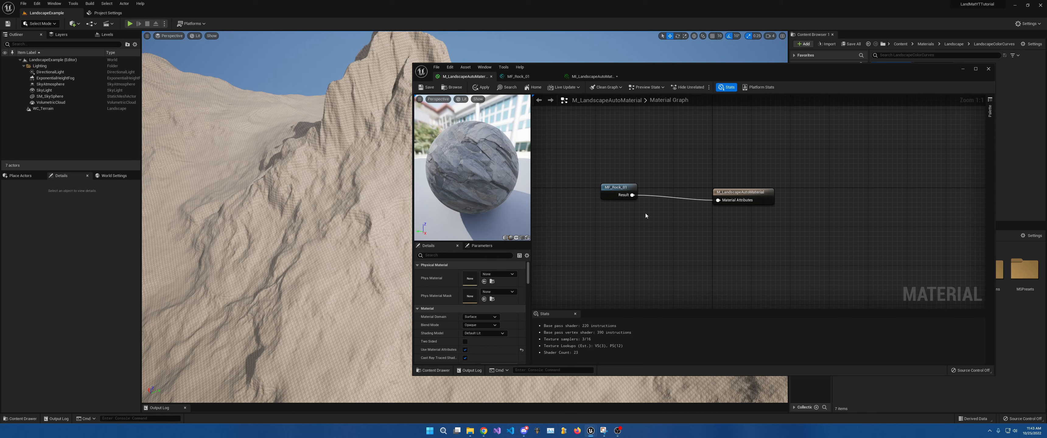